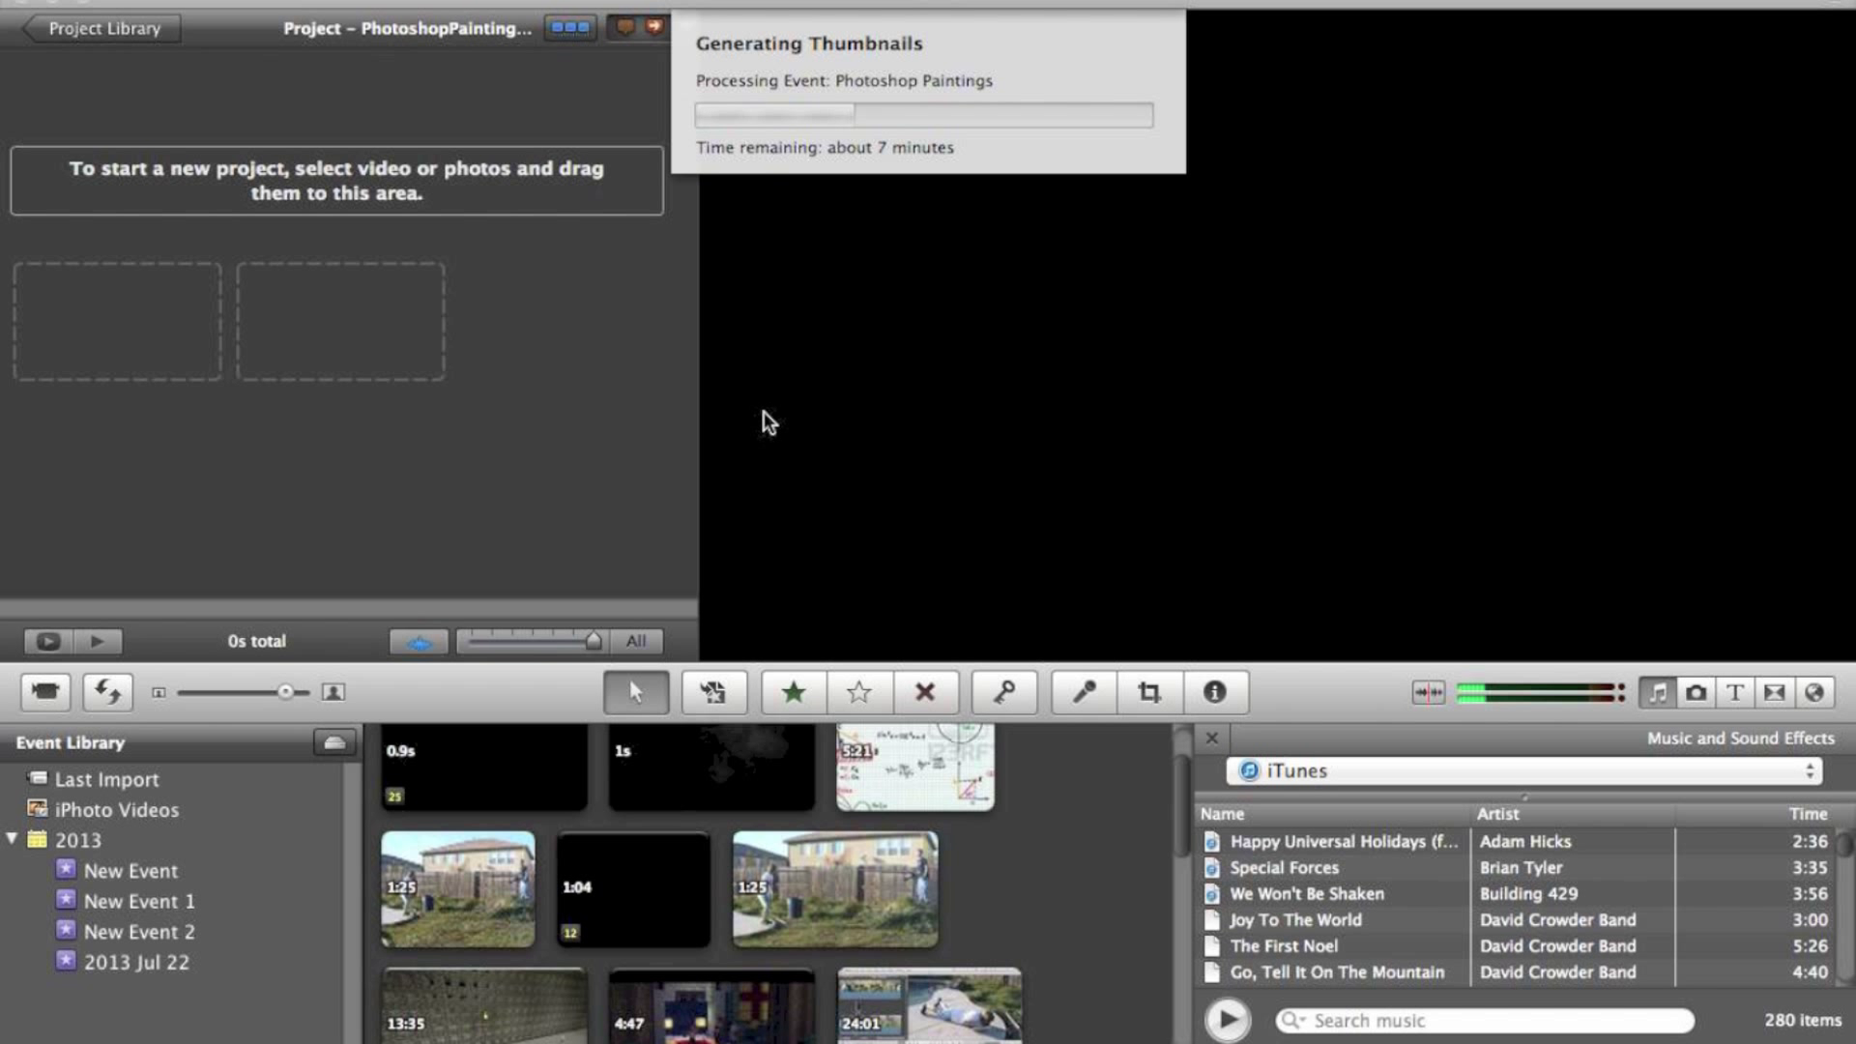
# Switch Spaces from iMovie to the desktop showing Pig_Painting.mov while thumbnails generate.
pyautogui.hotkey('ctrl', 'Right')
pyautogui.hotkey('ctrl', 'Left')
pyautogui.hotkey('ctrl', 'Left')
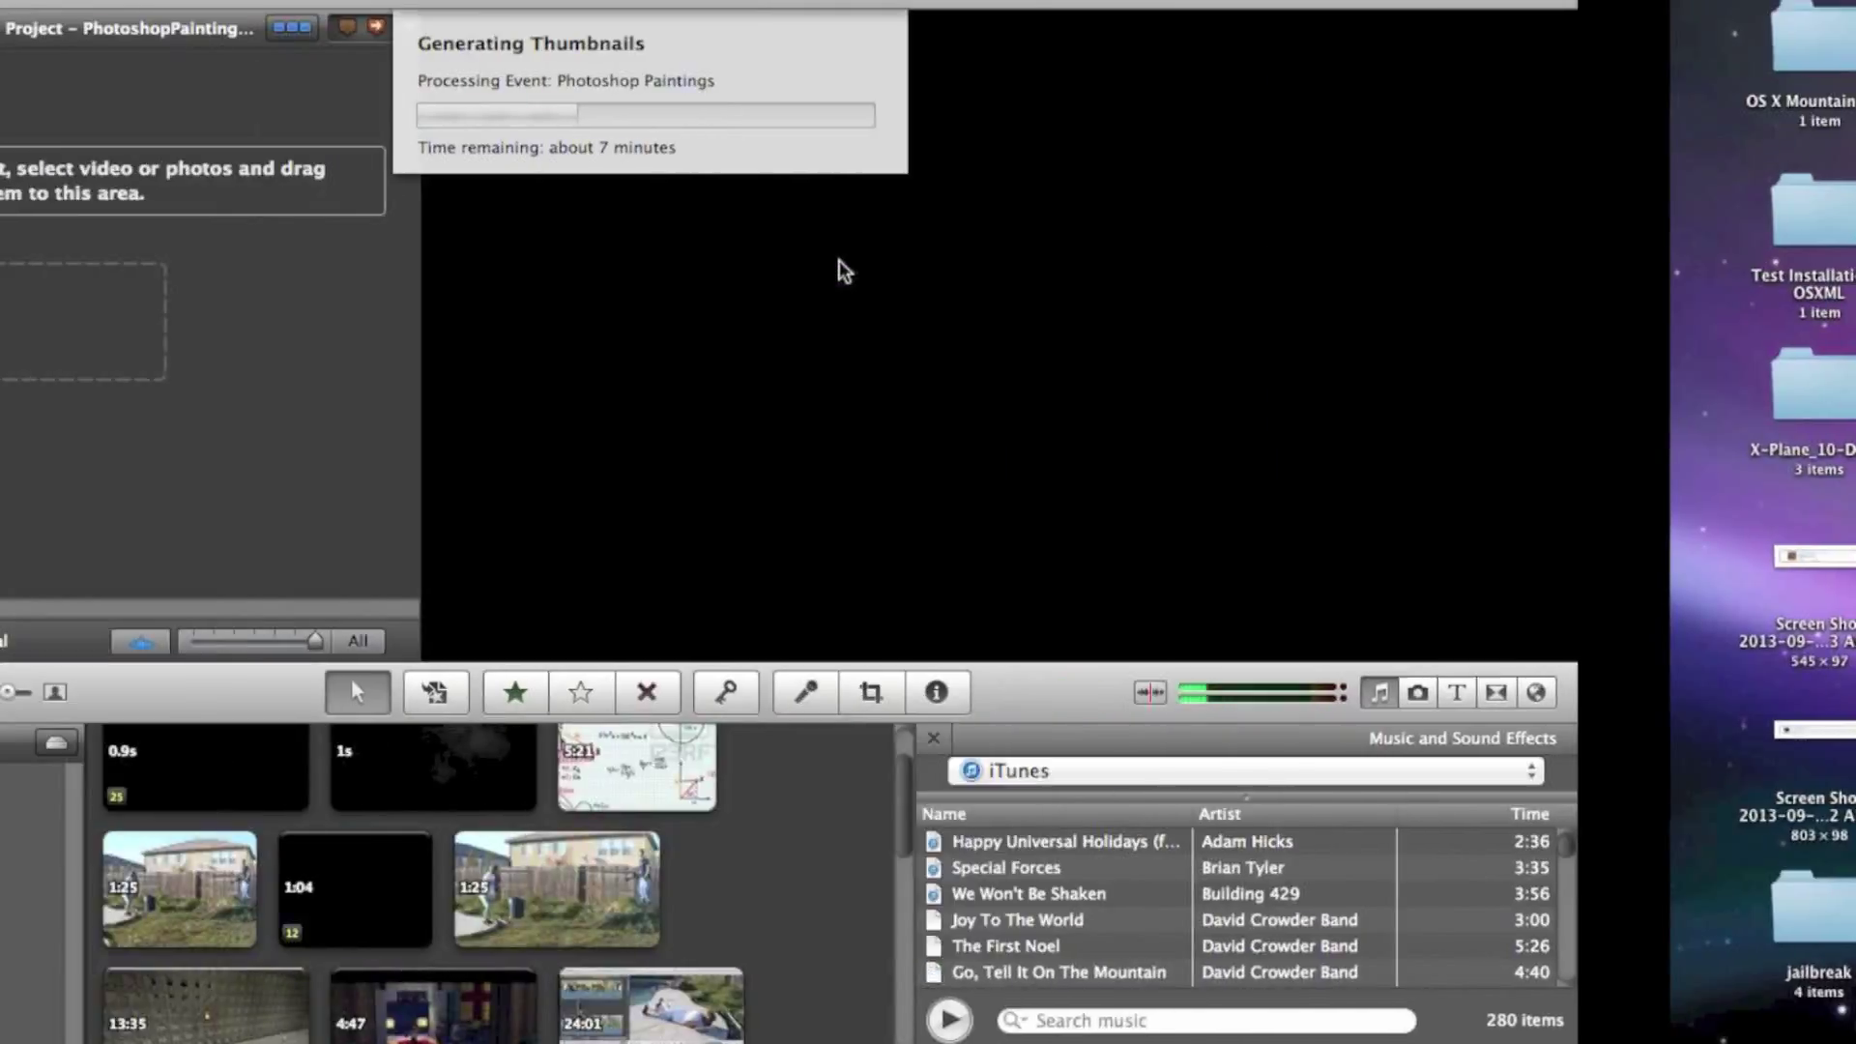
pyautogui.hotkey('ctrl', 'Right')
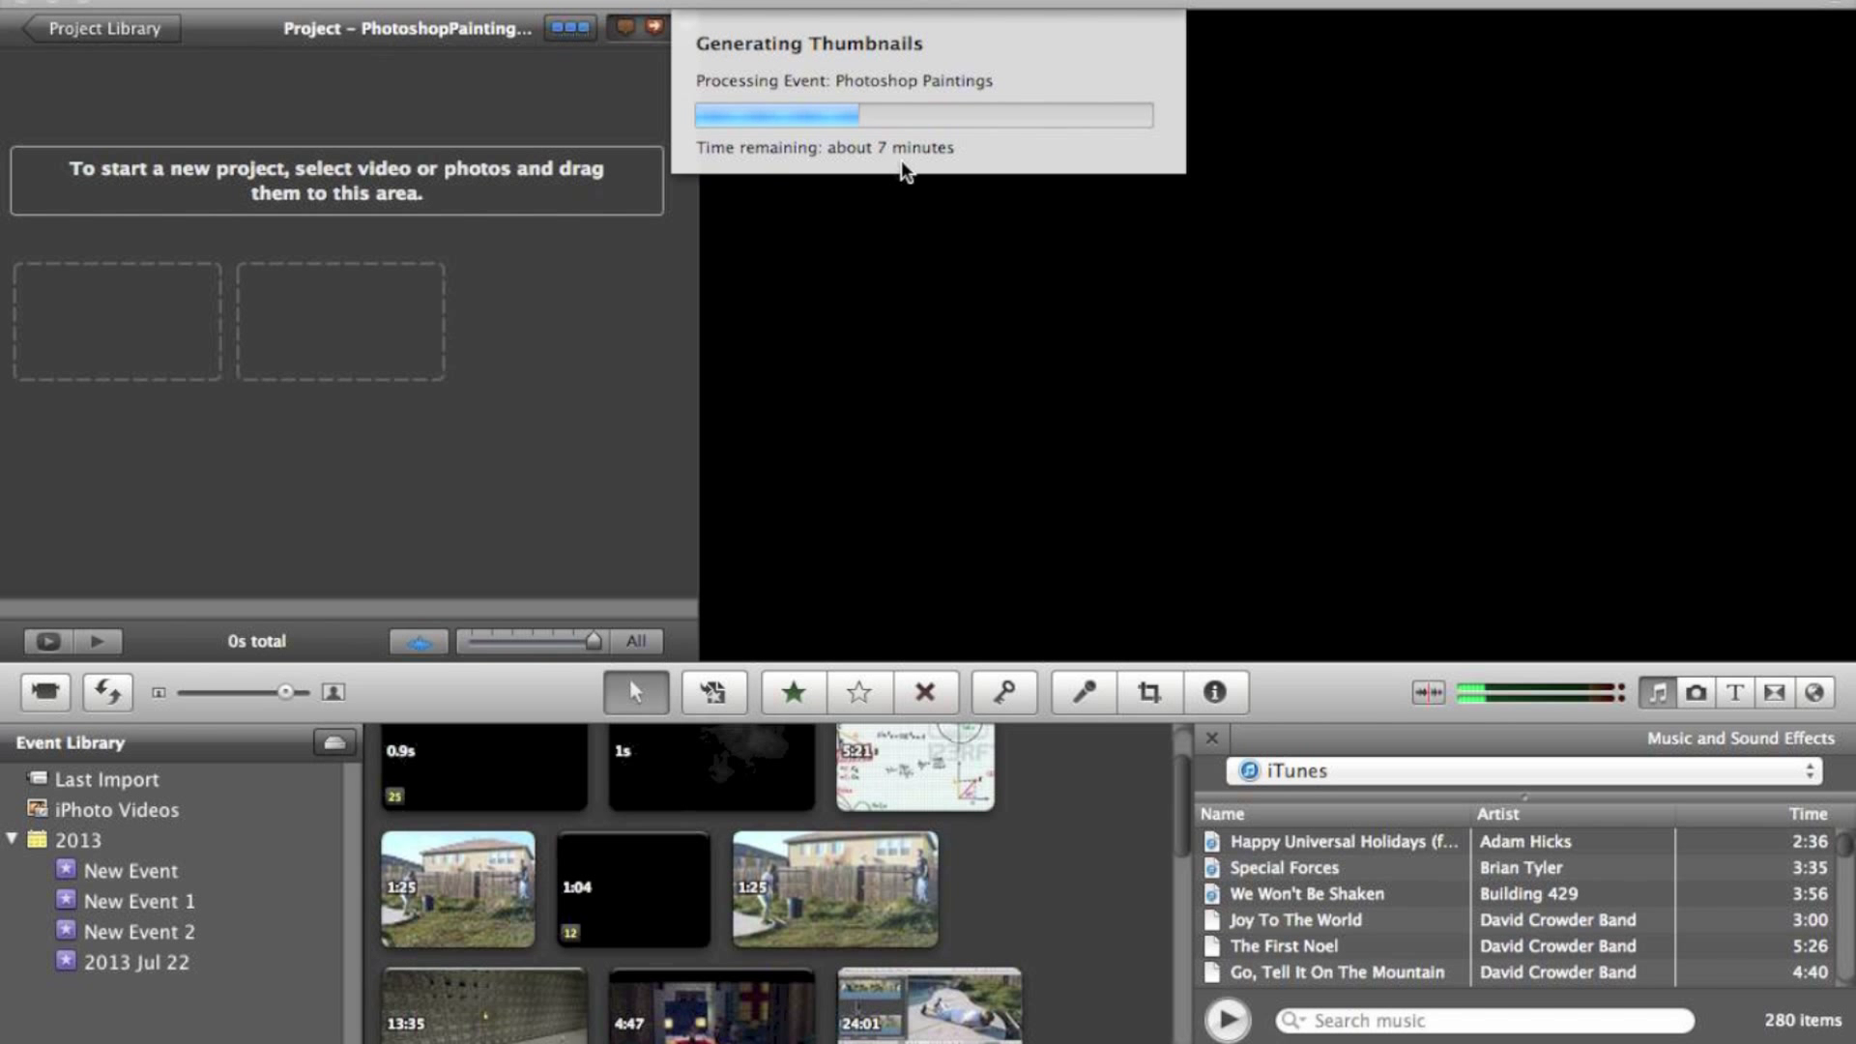
pyautogui.hotkey('ctrl', 'Right')
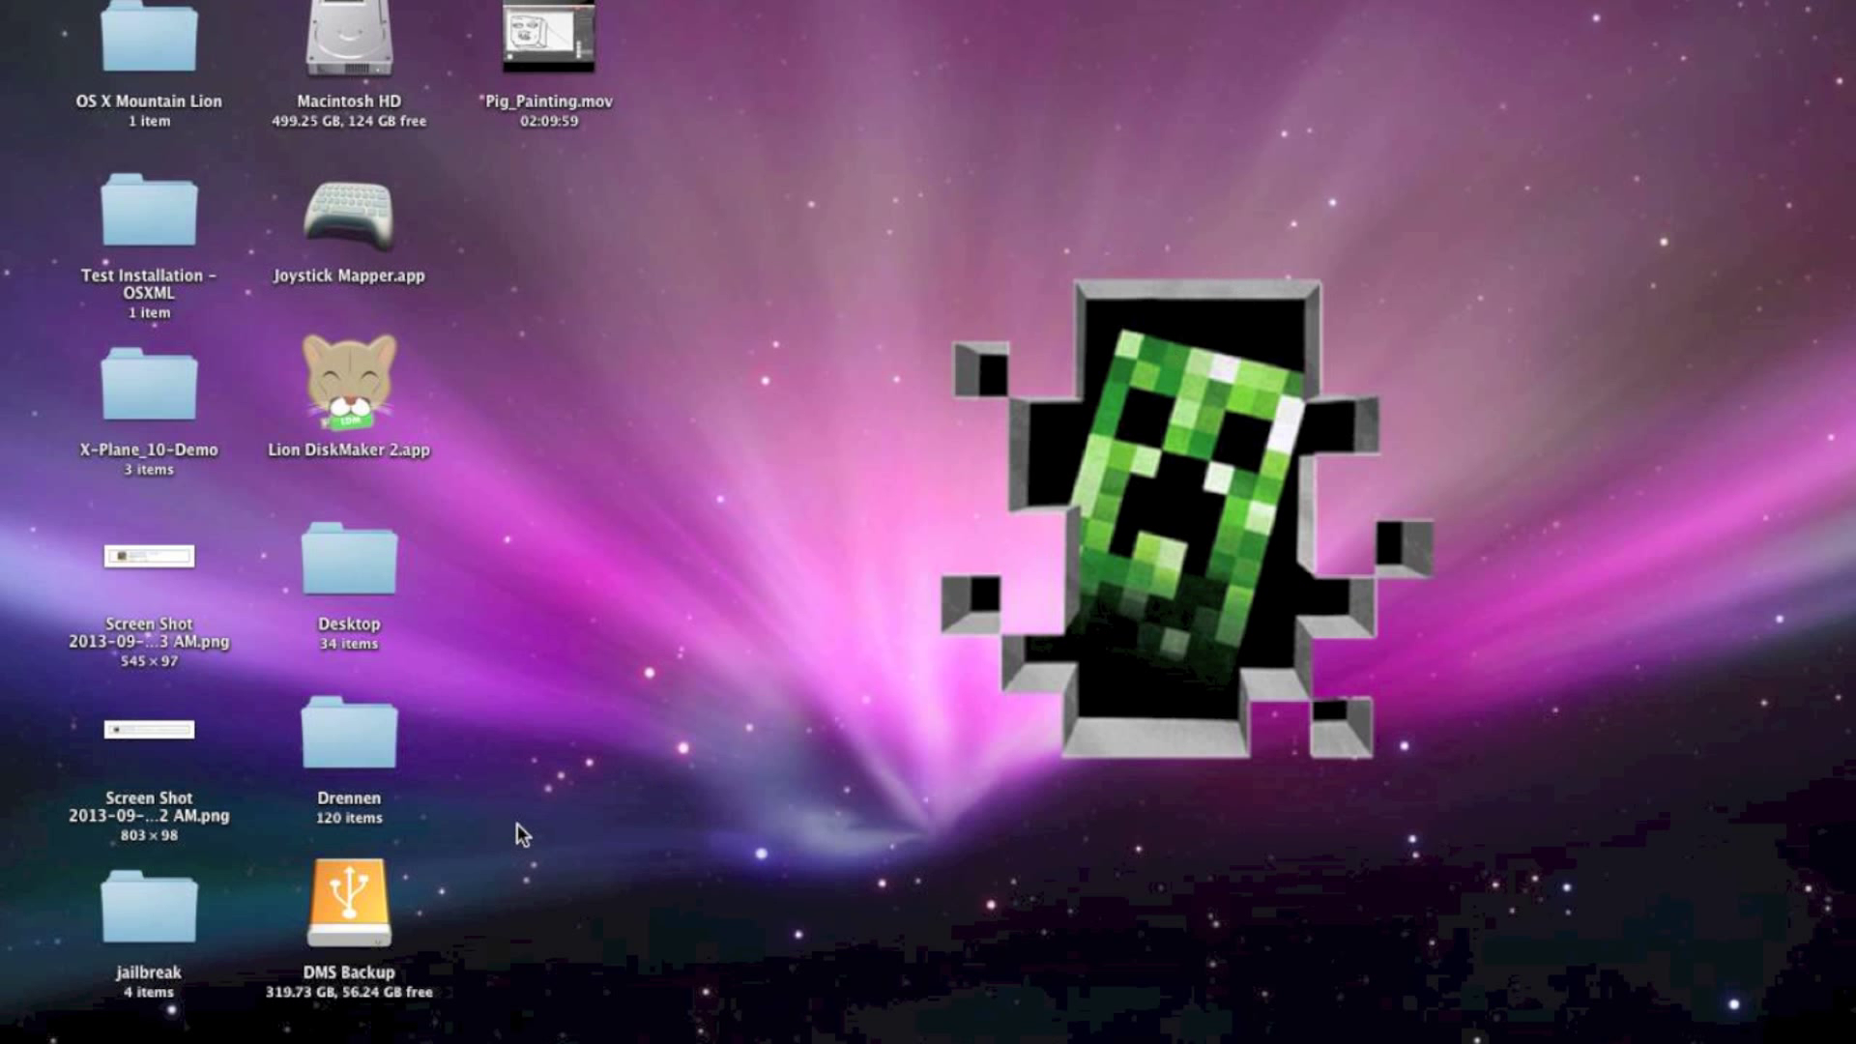
# Place the DMS Backup drive icon mid-desktop, left of the Creeper image, and open the drive.
pyautogui.moveTo(379, 918); pyautogui.dragTo(943, 604)
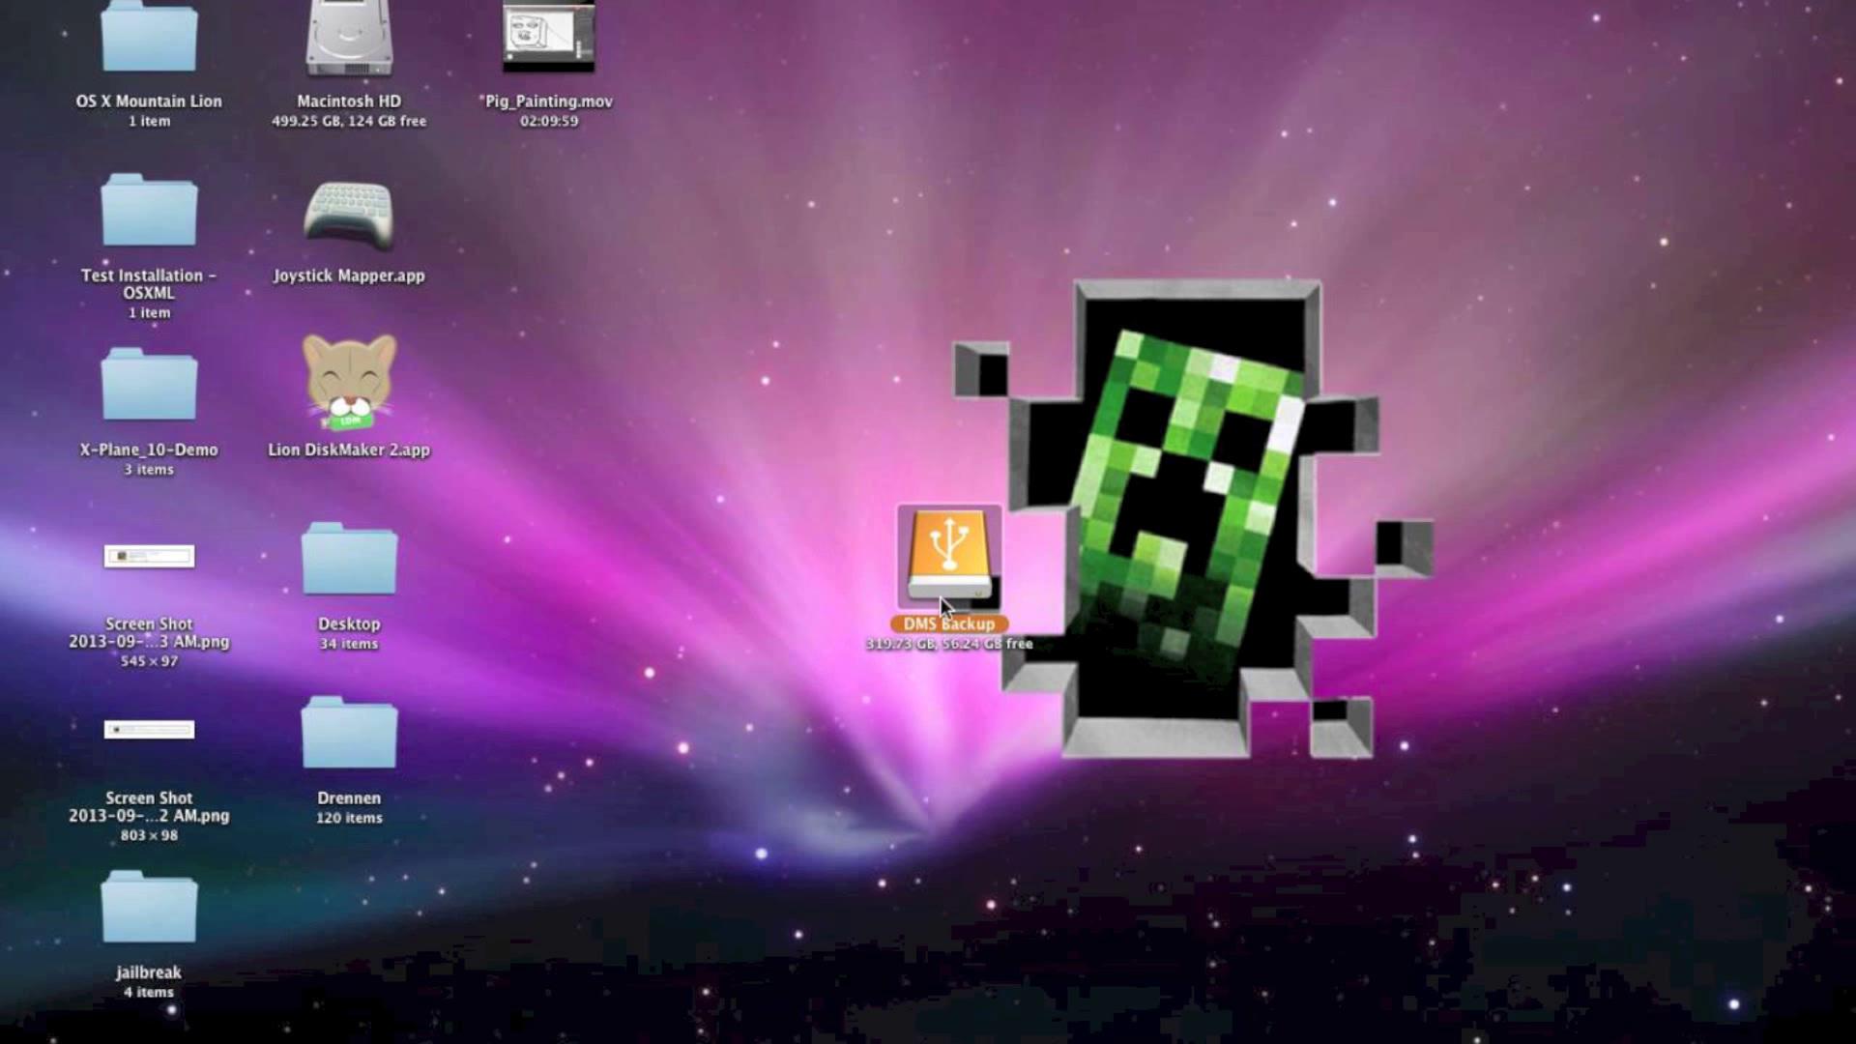
pyautogui.moveTo(1011, 411); pyautogui.dragTo(842, 665)
pyautogui.moveTo(906, 563); pyautogui.dragTo(704, 387)
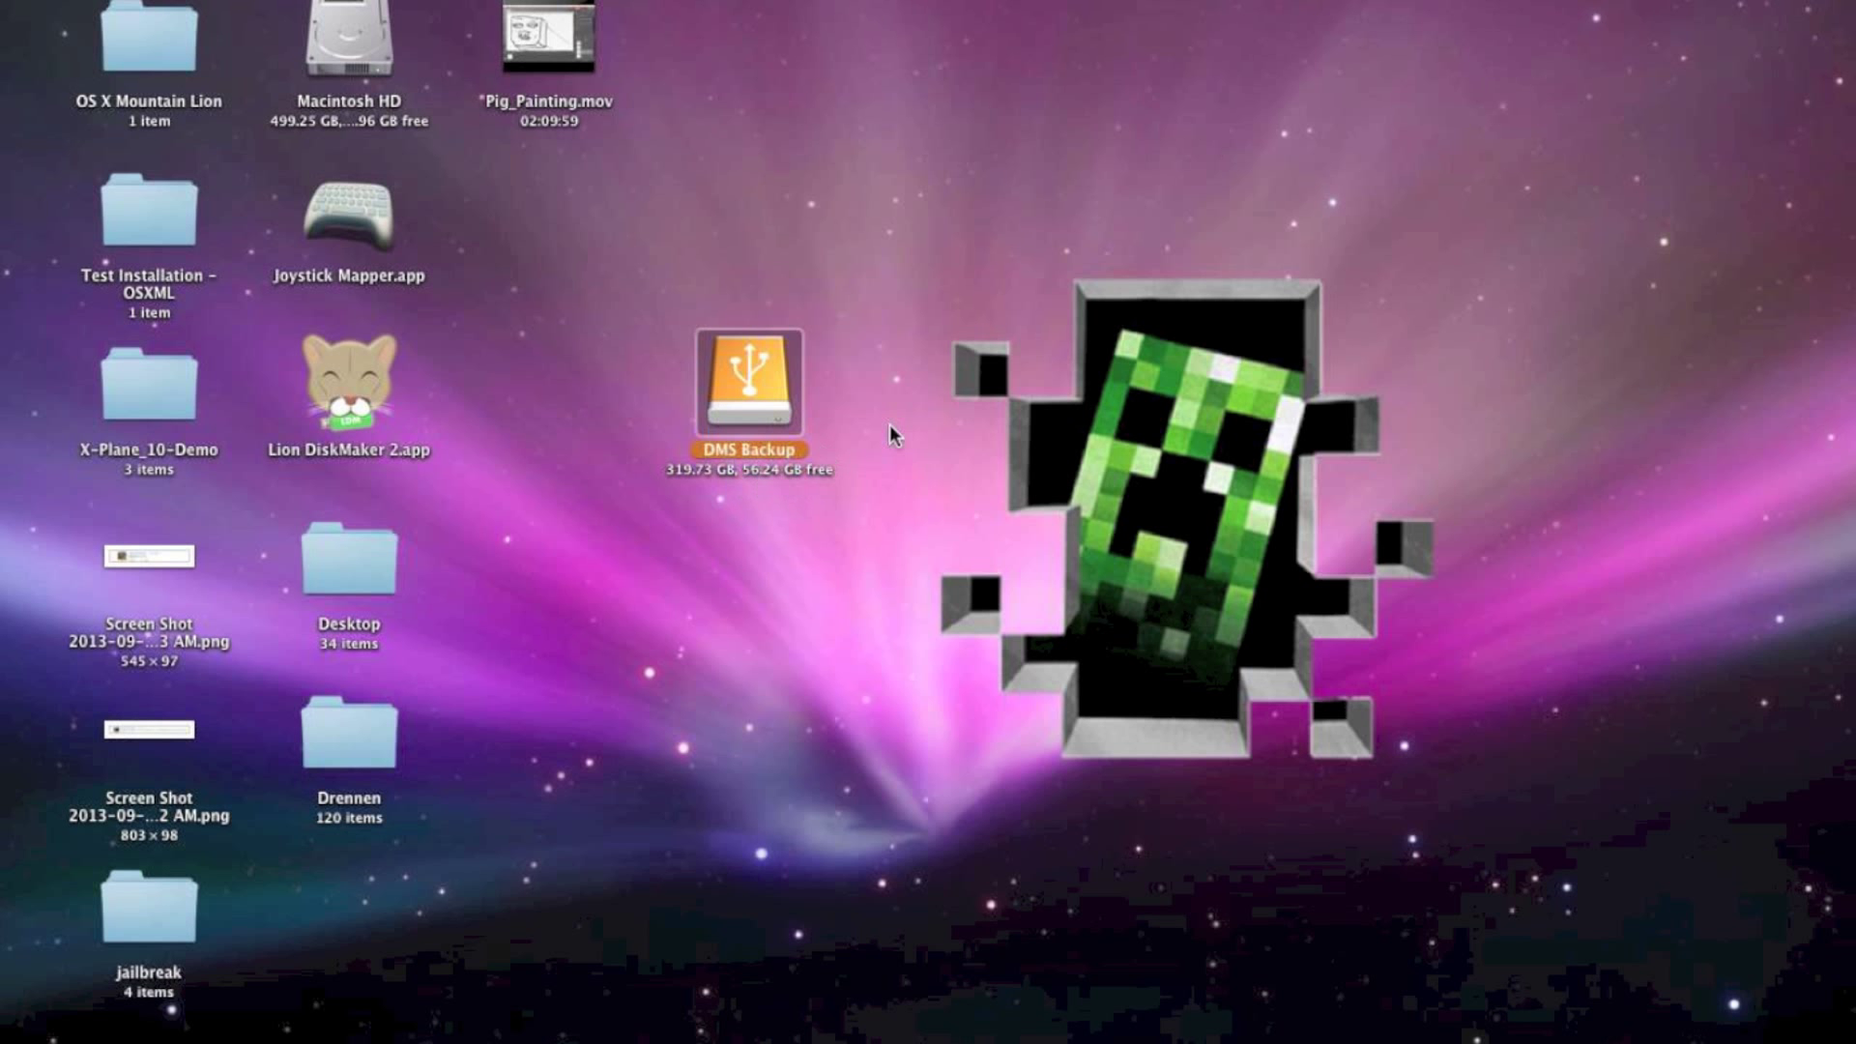
pyautogui.doubleClick(759, 404)
# Reposition the DMS Backup Finder window, closing and reopening the drive along the way.
pyautogui.moveTo(961, 181); pyautogui.dragTo(420, 159)
pyautogui.scroll(10, 746, 385)
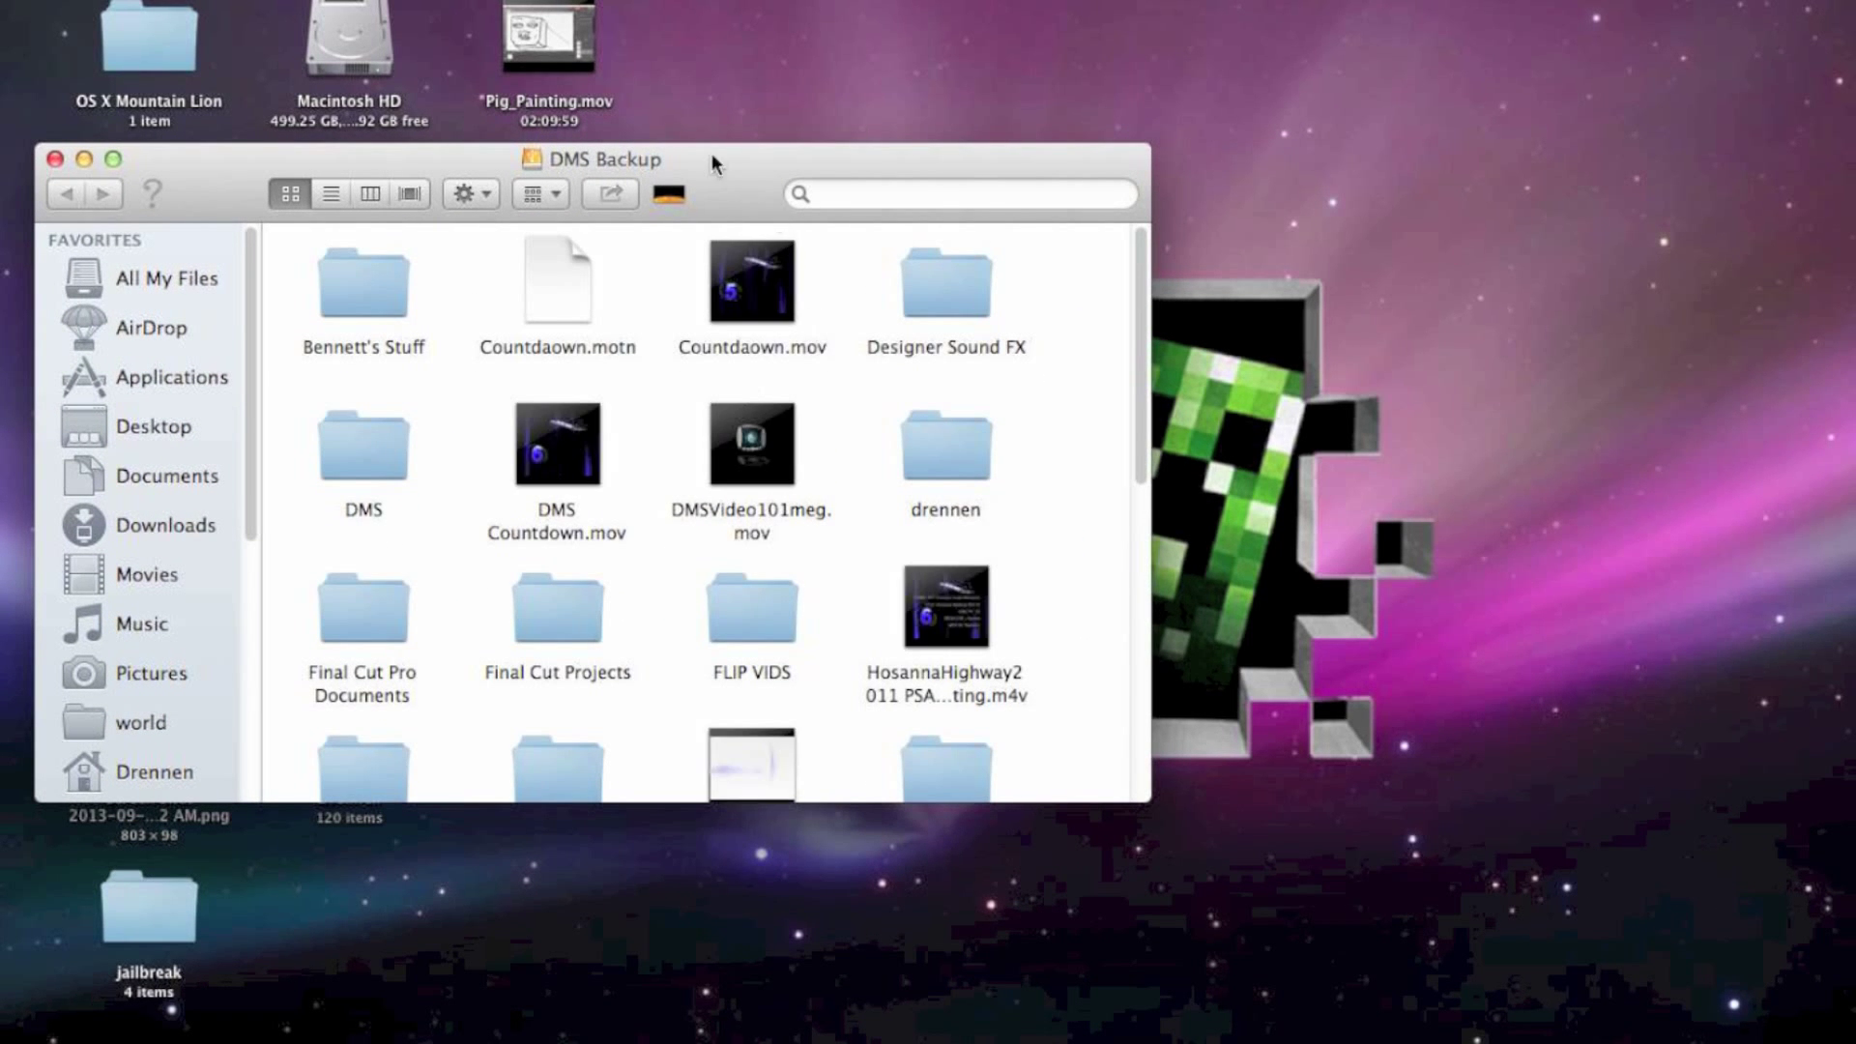
pyautogui.moveTo(715, 164); pyautogui.dragTo(1027, 169)
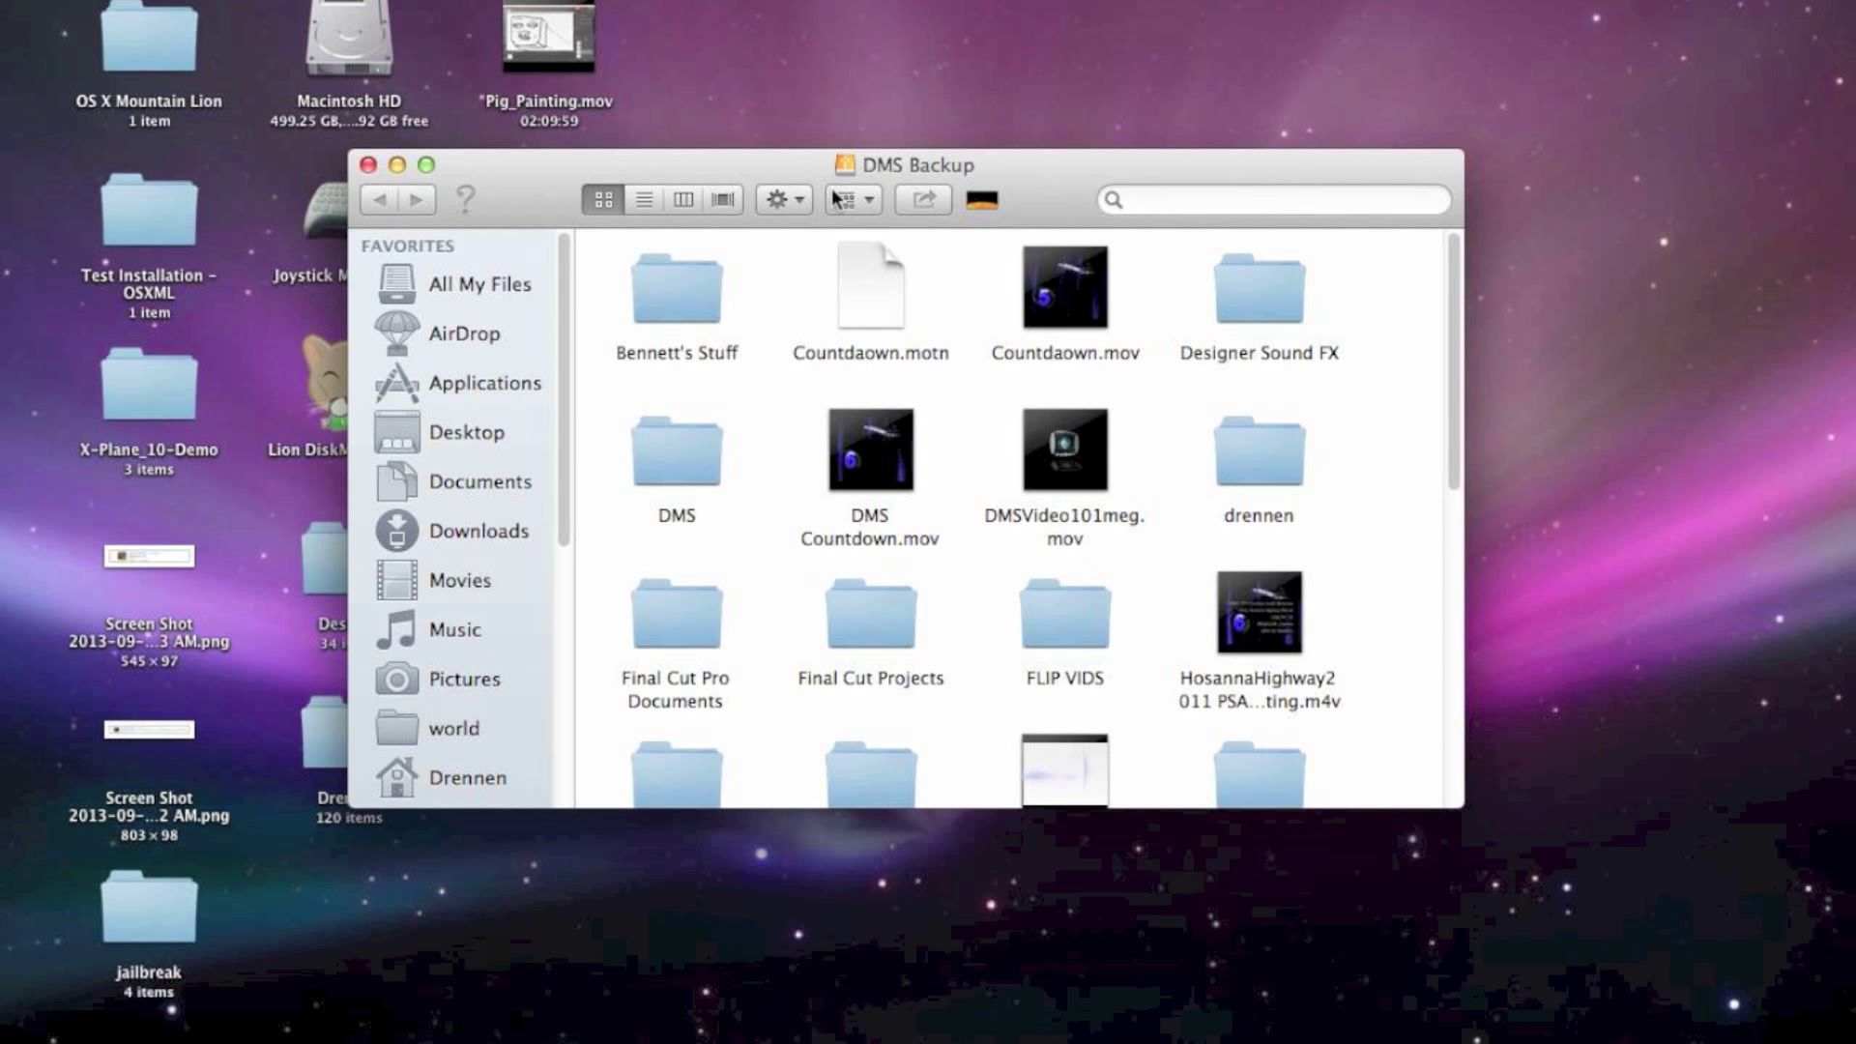
pyautogui.click(367, 164)
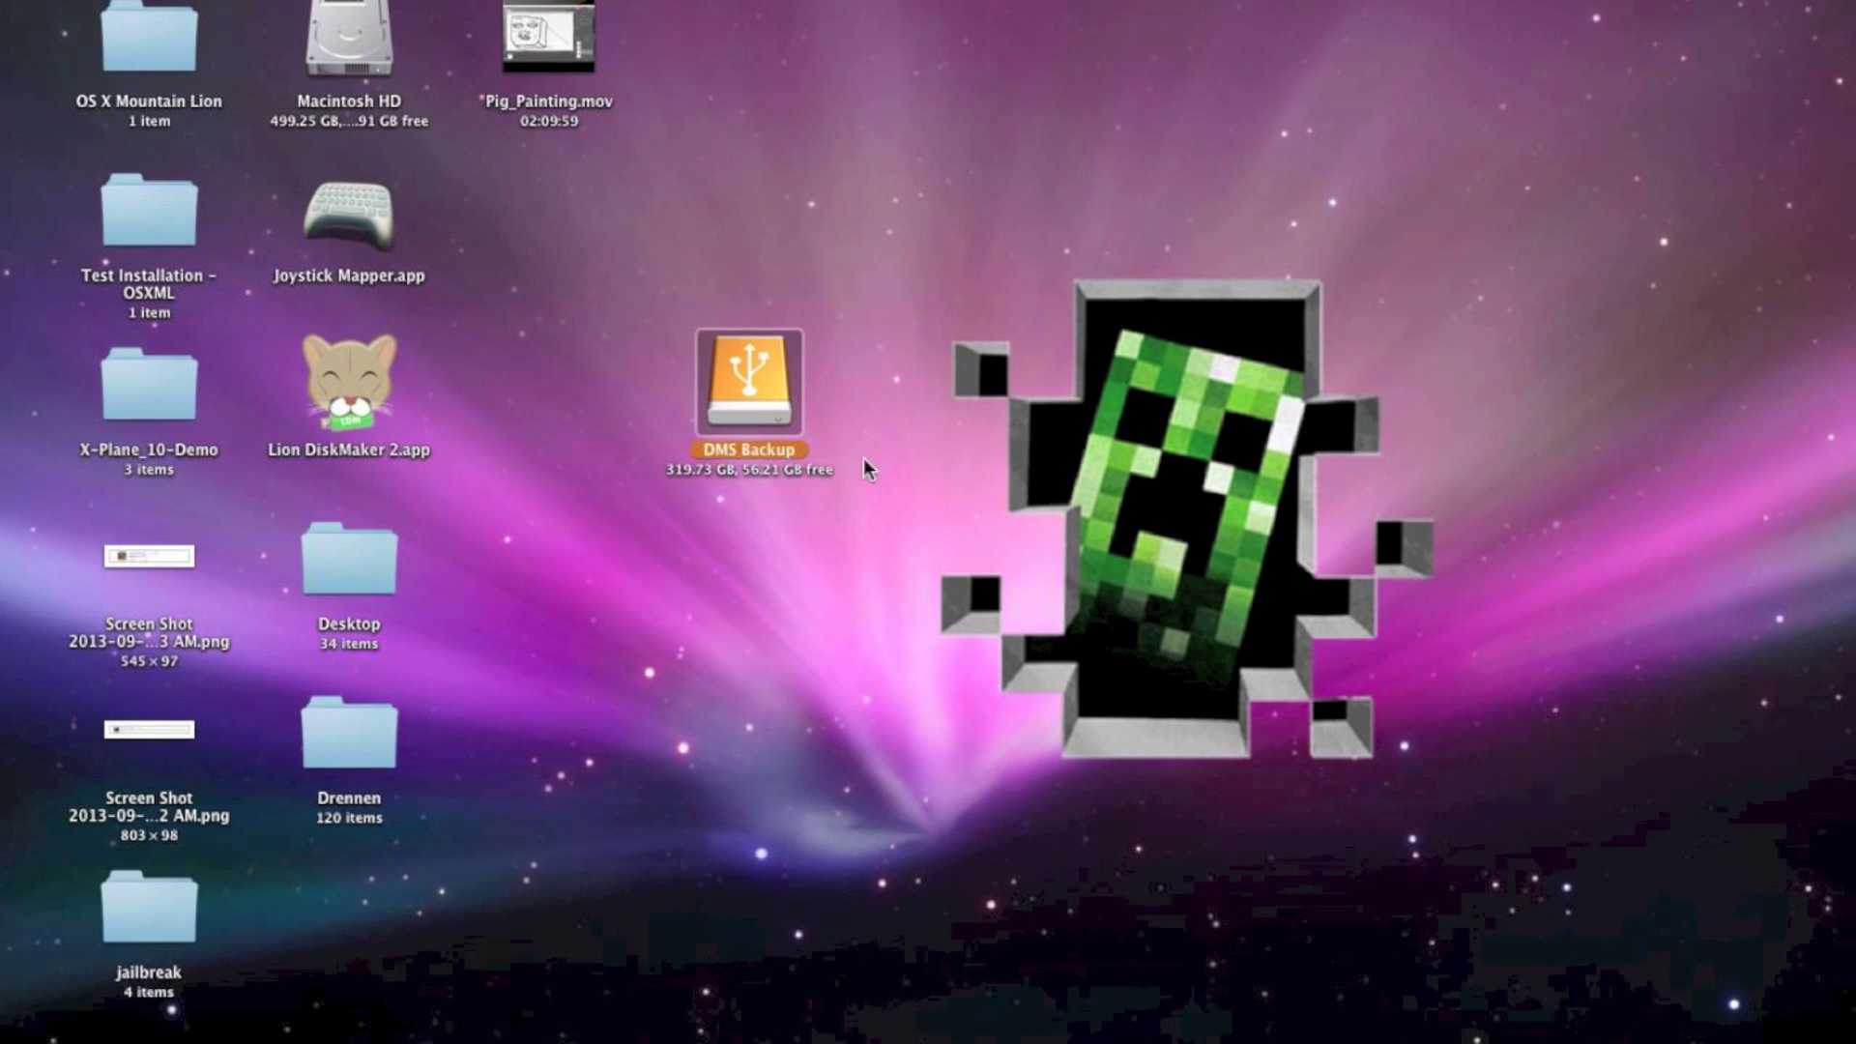
pyautogui.doubleClick(756, 377)
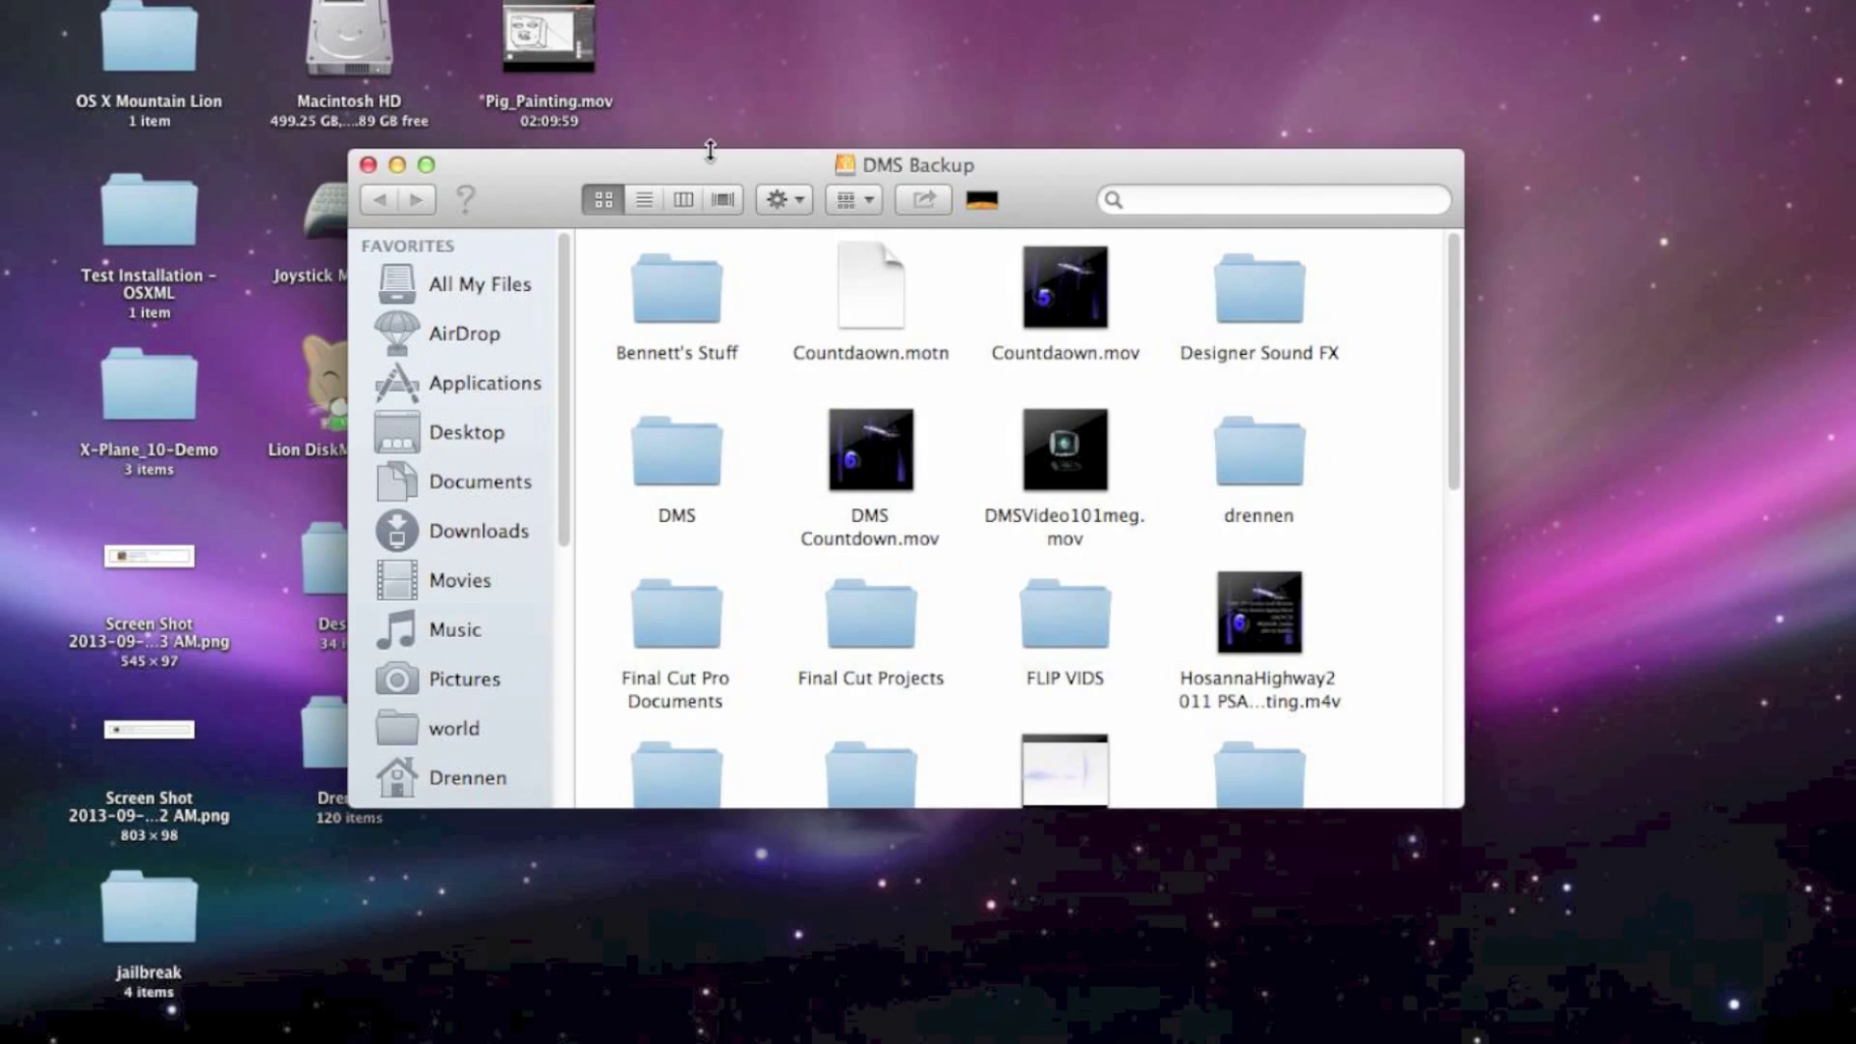
pyautogui.moveTo(698, 156); pyautogui.dragTo(635, 133)
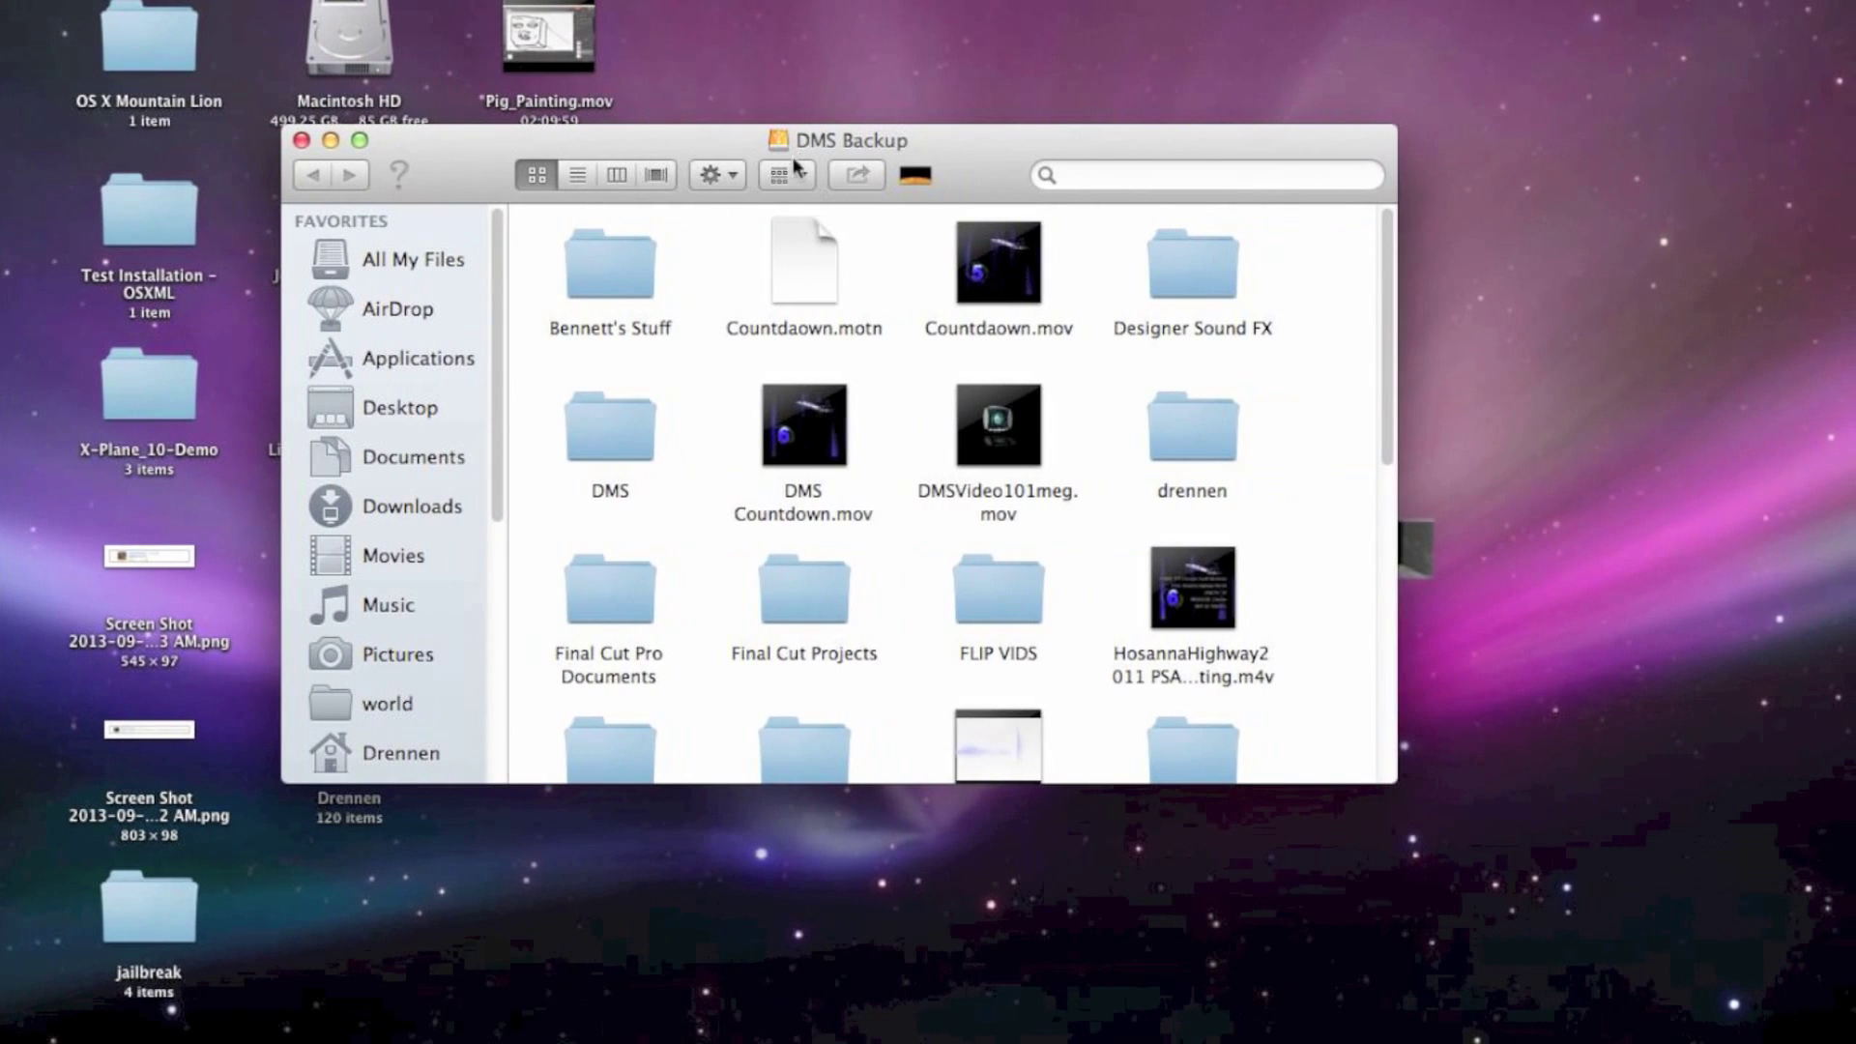
pyautogui.moveTo(1257, 155); pyautogui.dragTo(1320, 179)
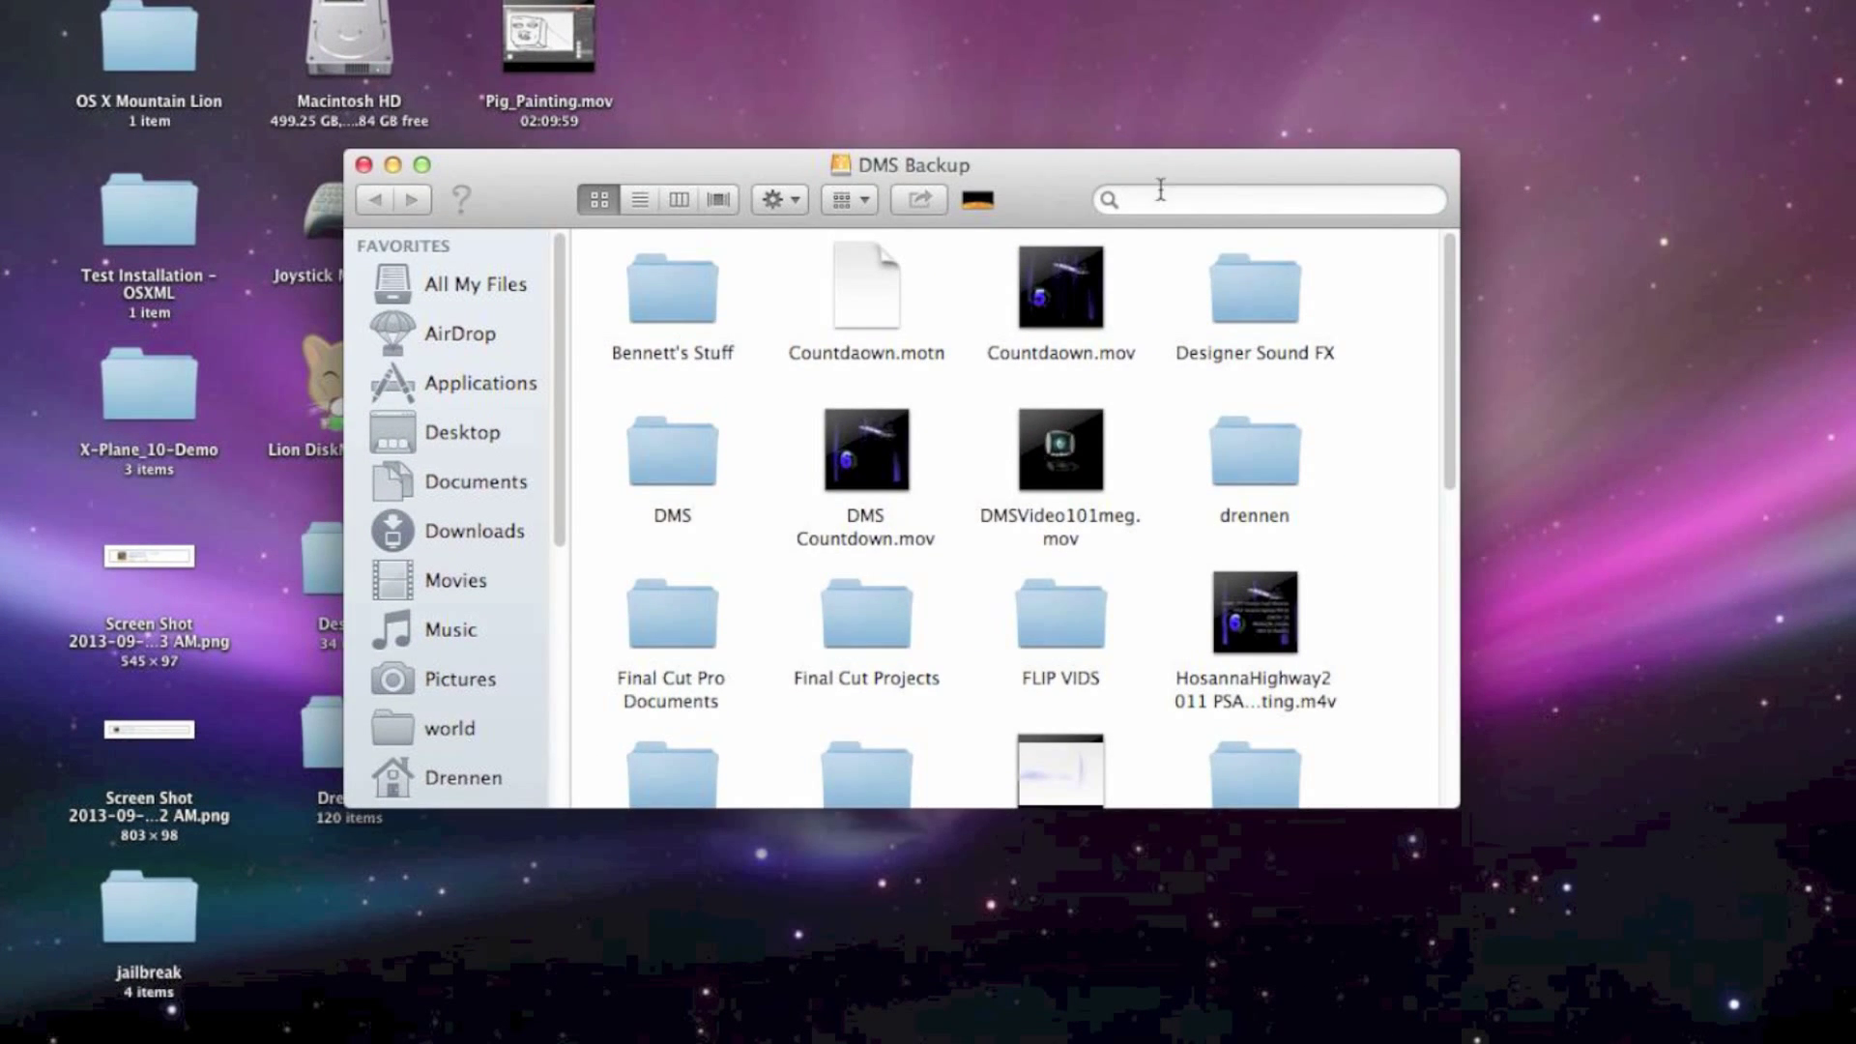
pyautogui.moveTo(1160, 164); pyautogui.dragTo(1371, 137)
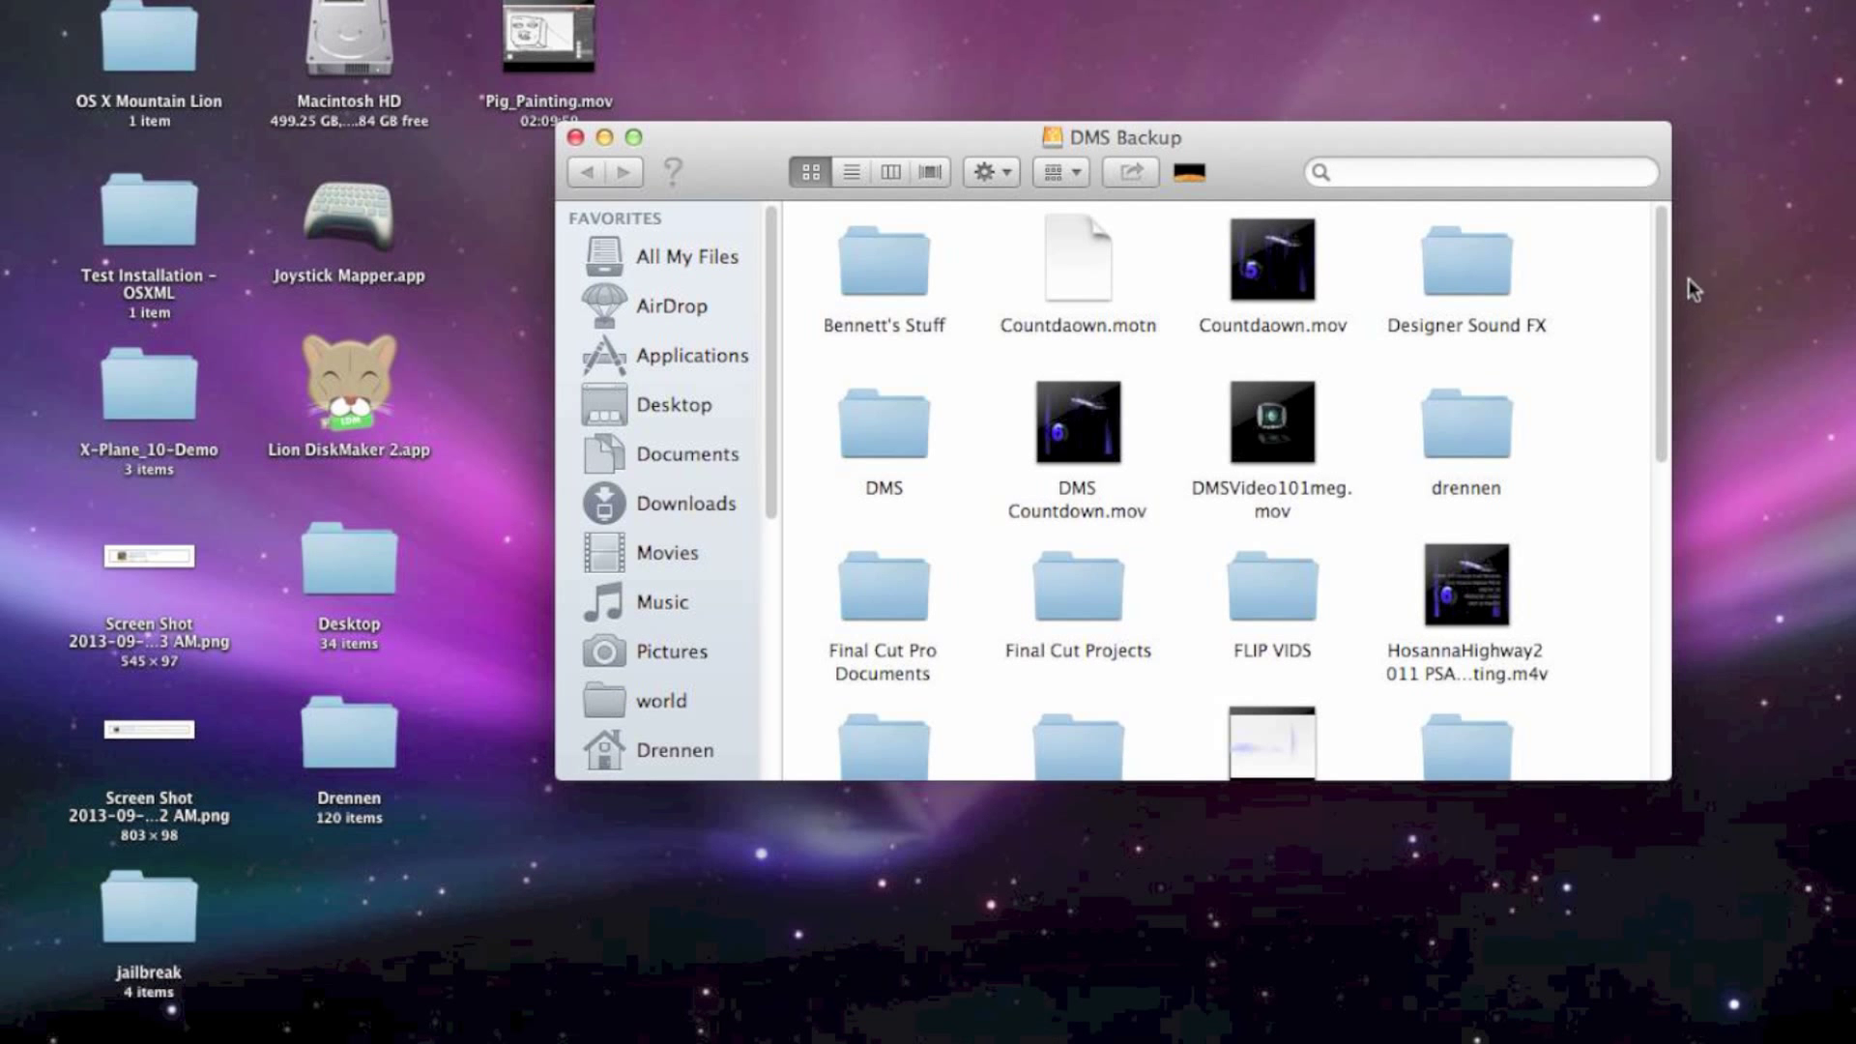
# Scroll the DMS Backup contents to the bottom and open the iMovie Events folder.
pyautogui.scroll(-10, 1667, 292)
pyautogui.scroll(9, 1648, 260)
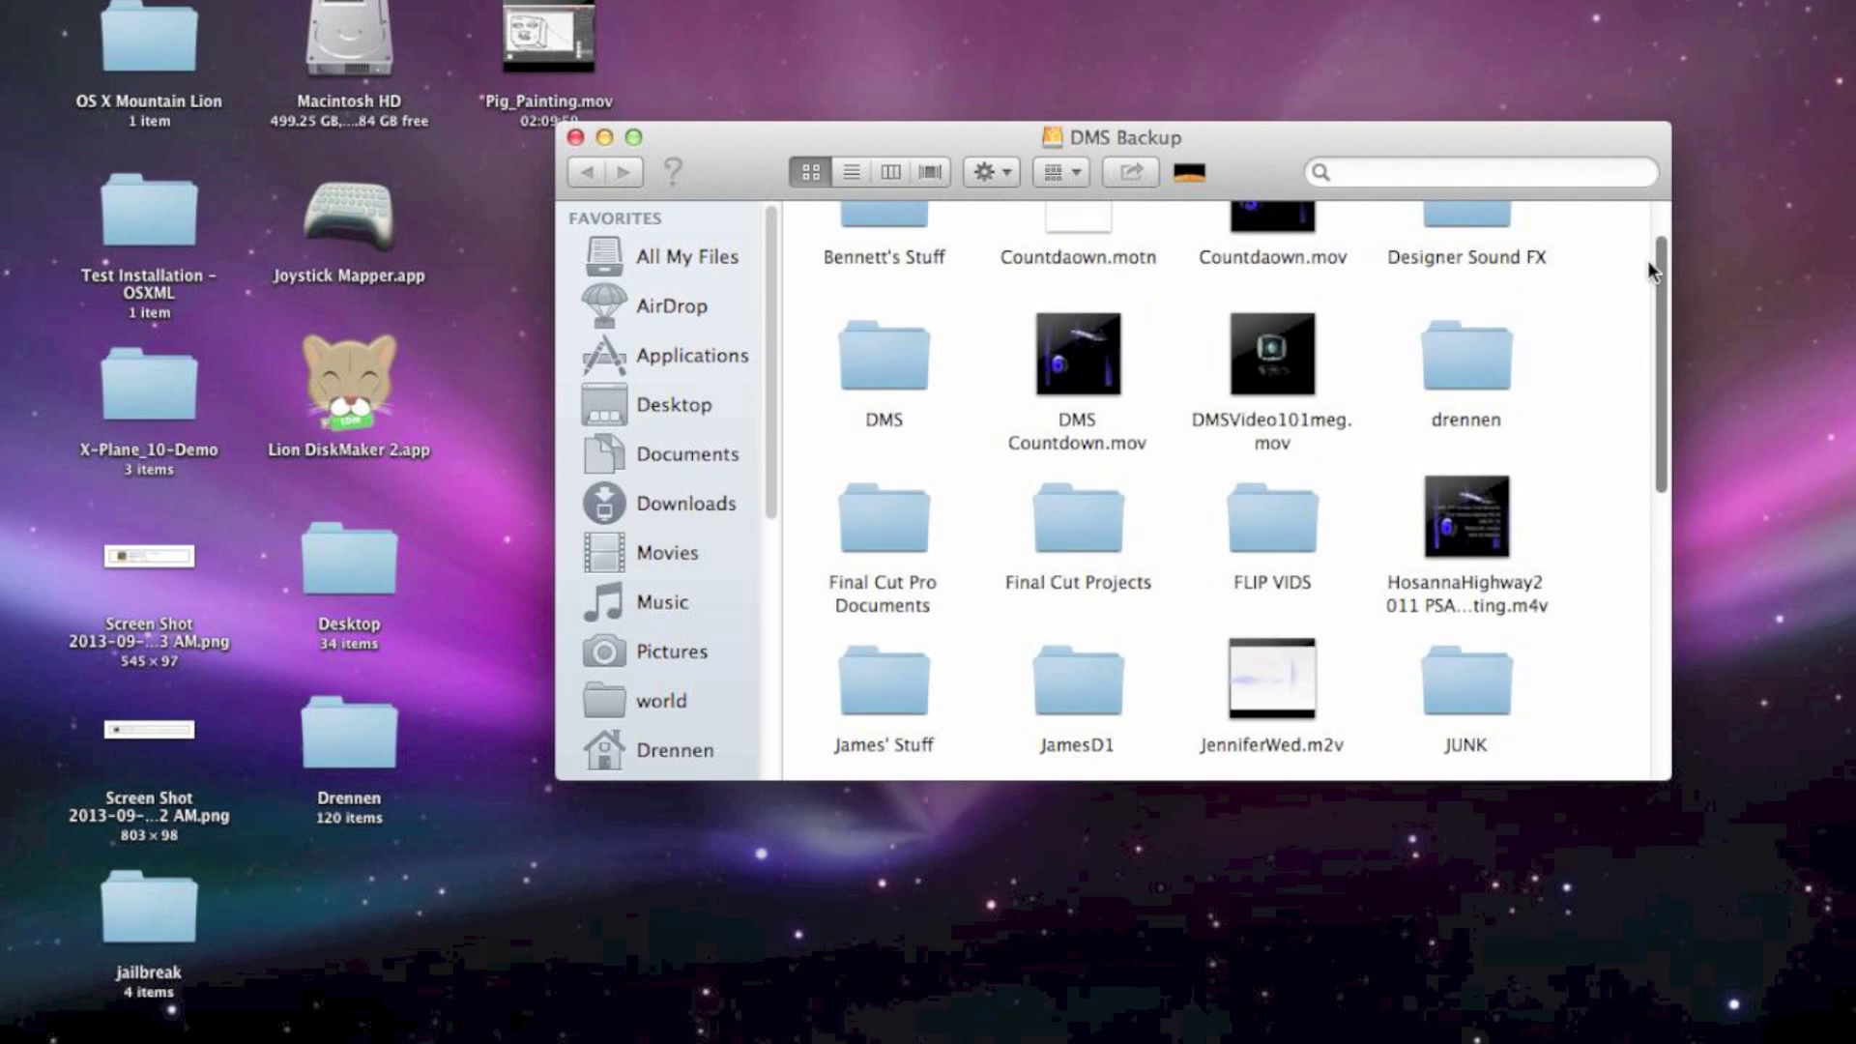
pyautogui.scroll(-10, 1651, 281)
pyautogui.scroll(2, 1521, 584)
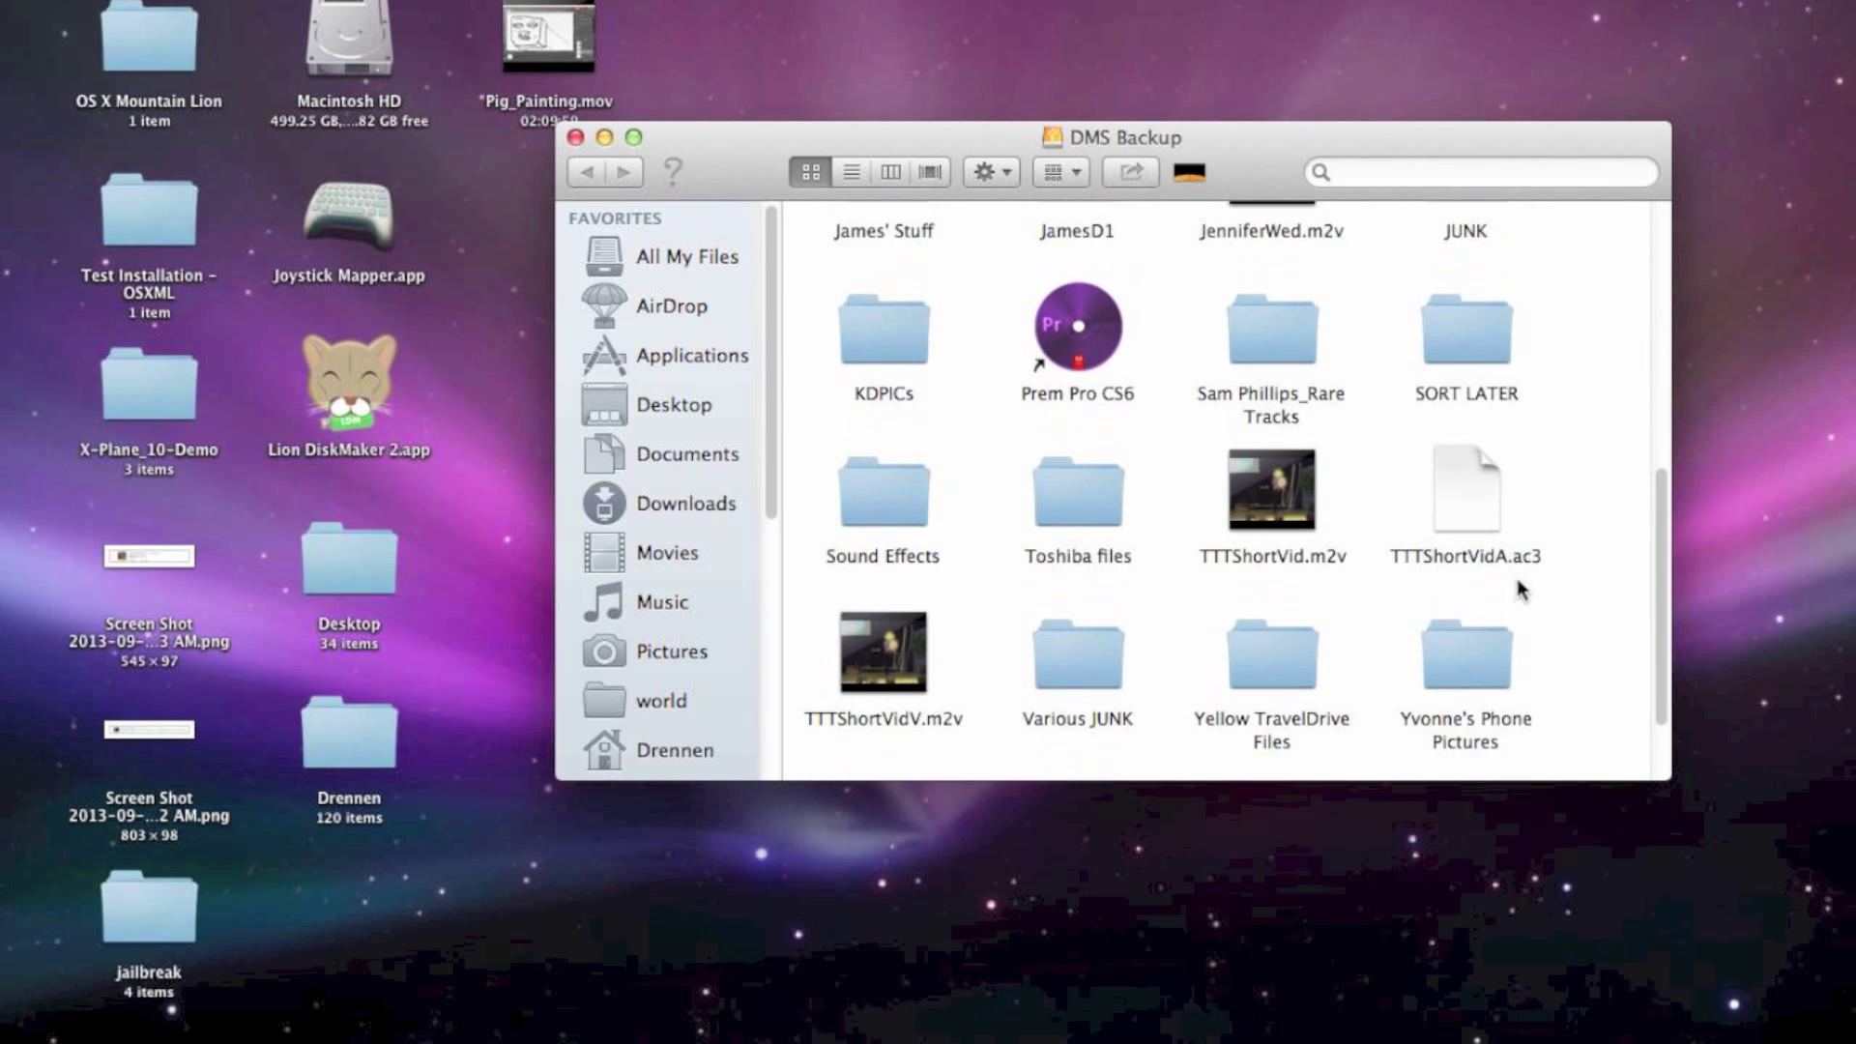
pyautogui.scroll(-3, 1656, 609)
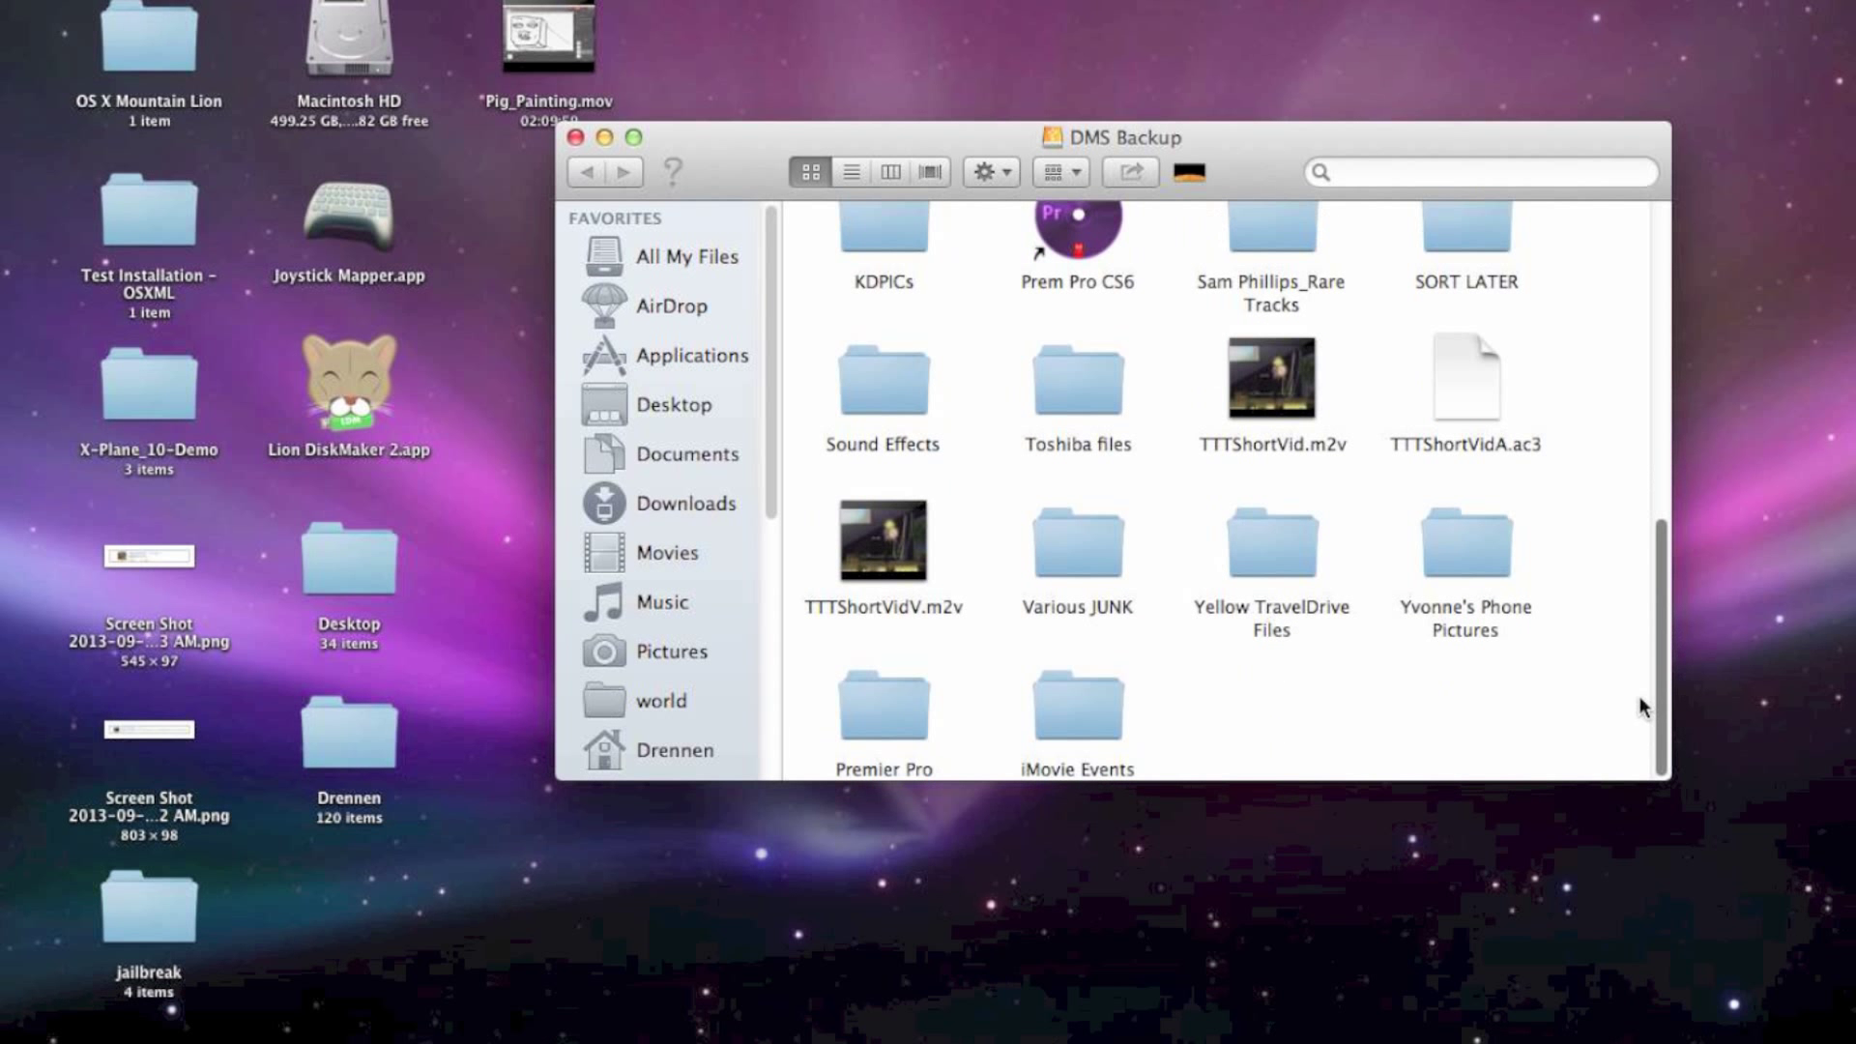
pyautogui.doubleClick(1110, 716)
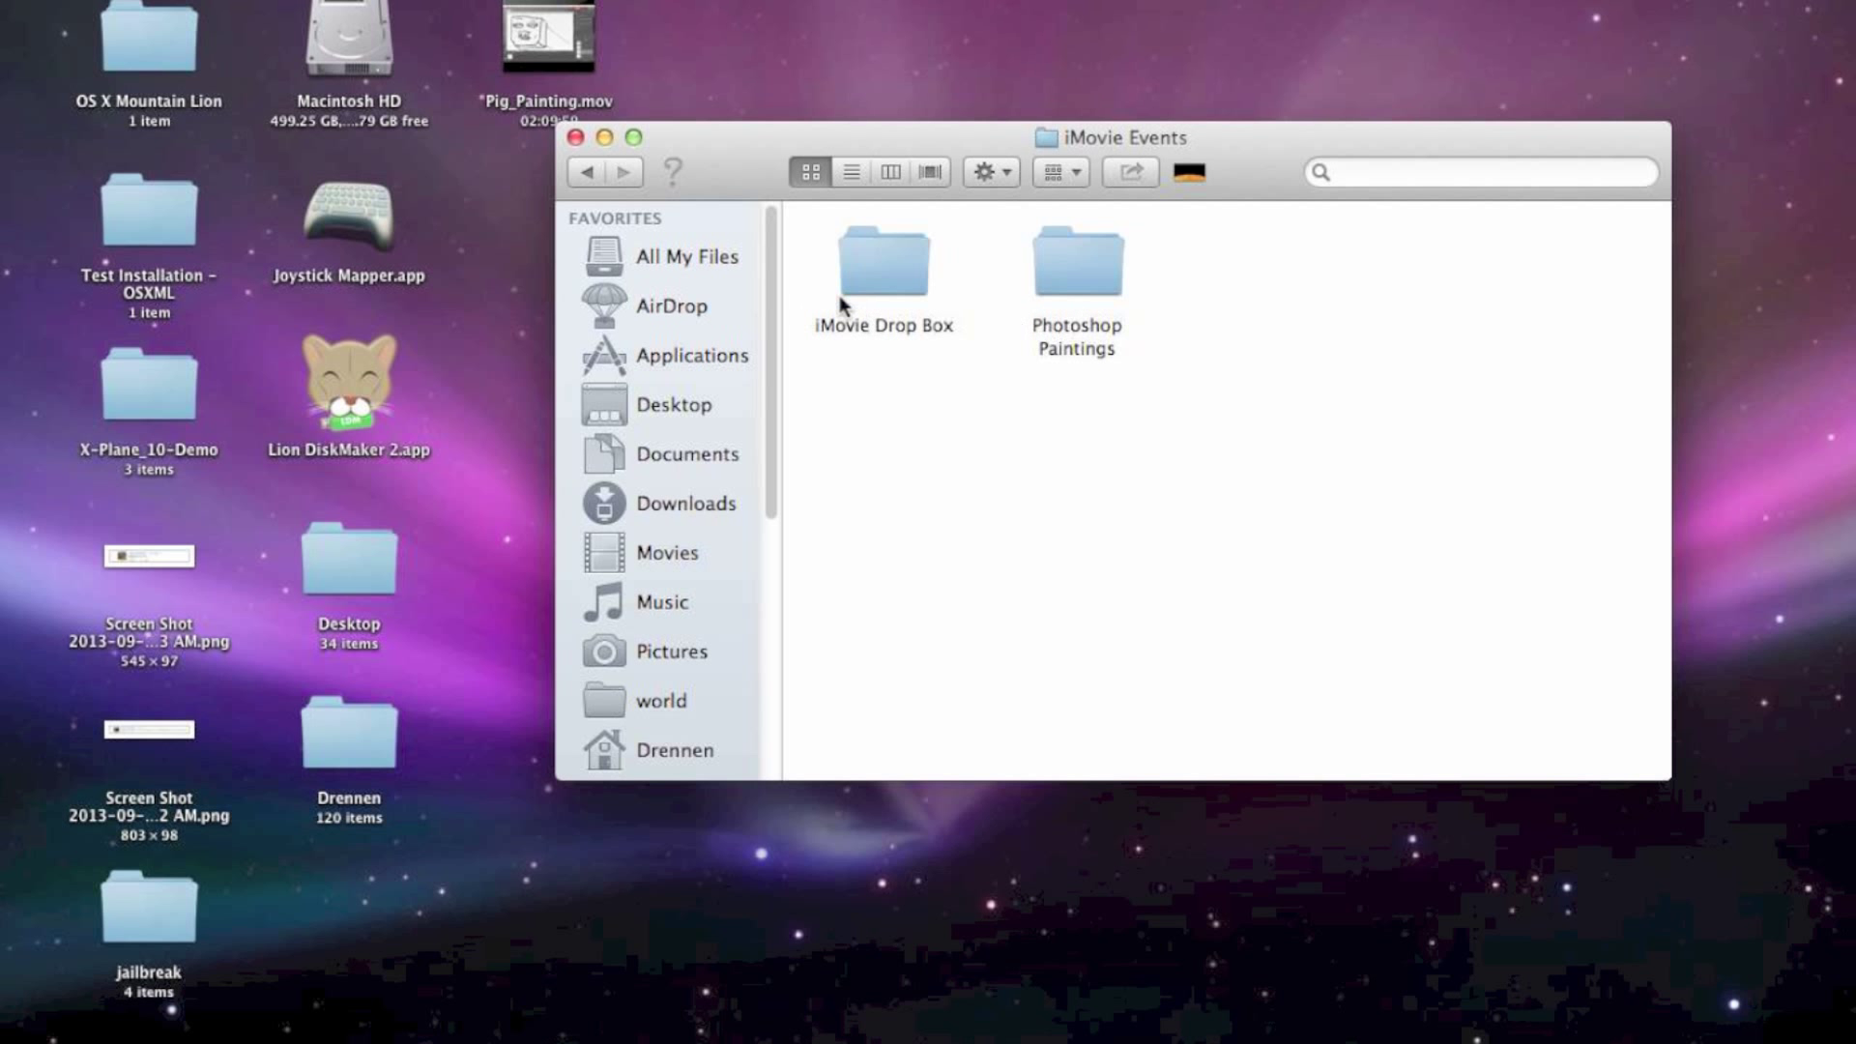
pyautogui.click(587, 172)
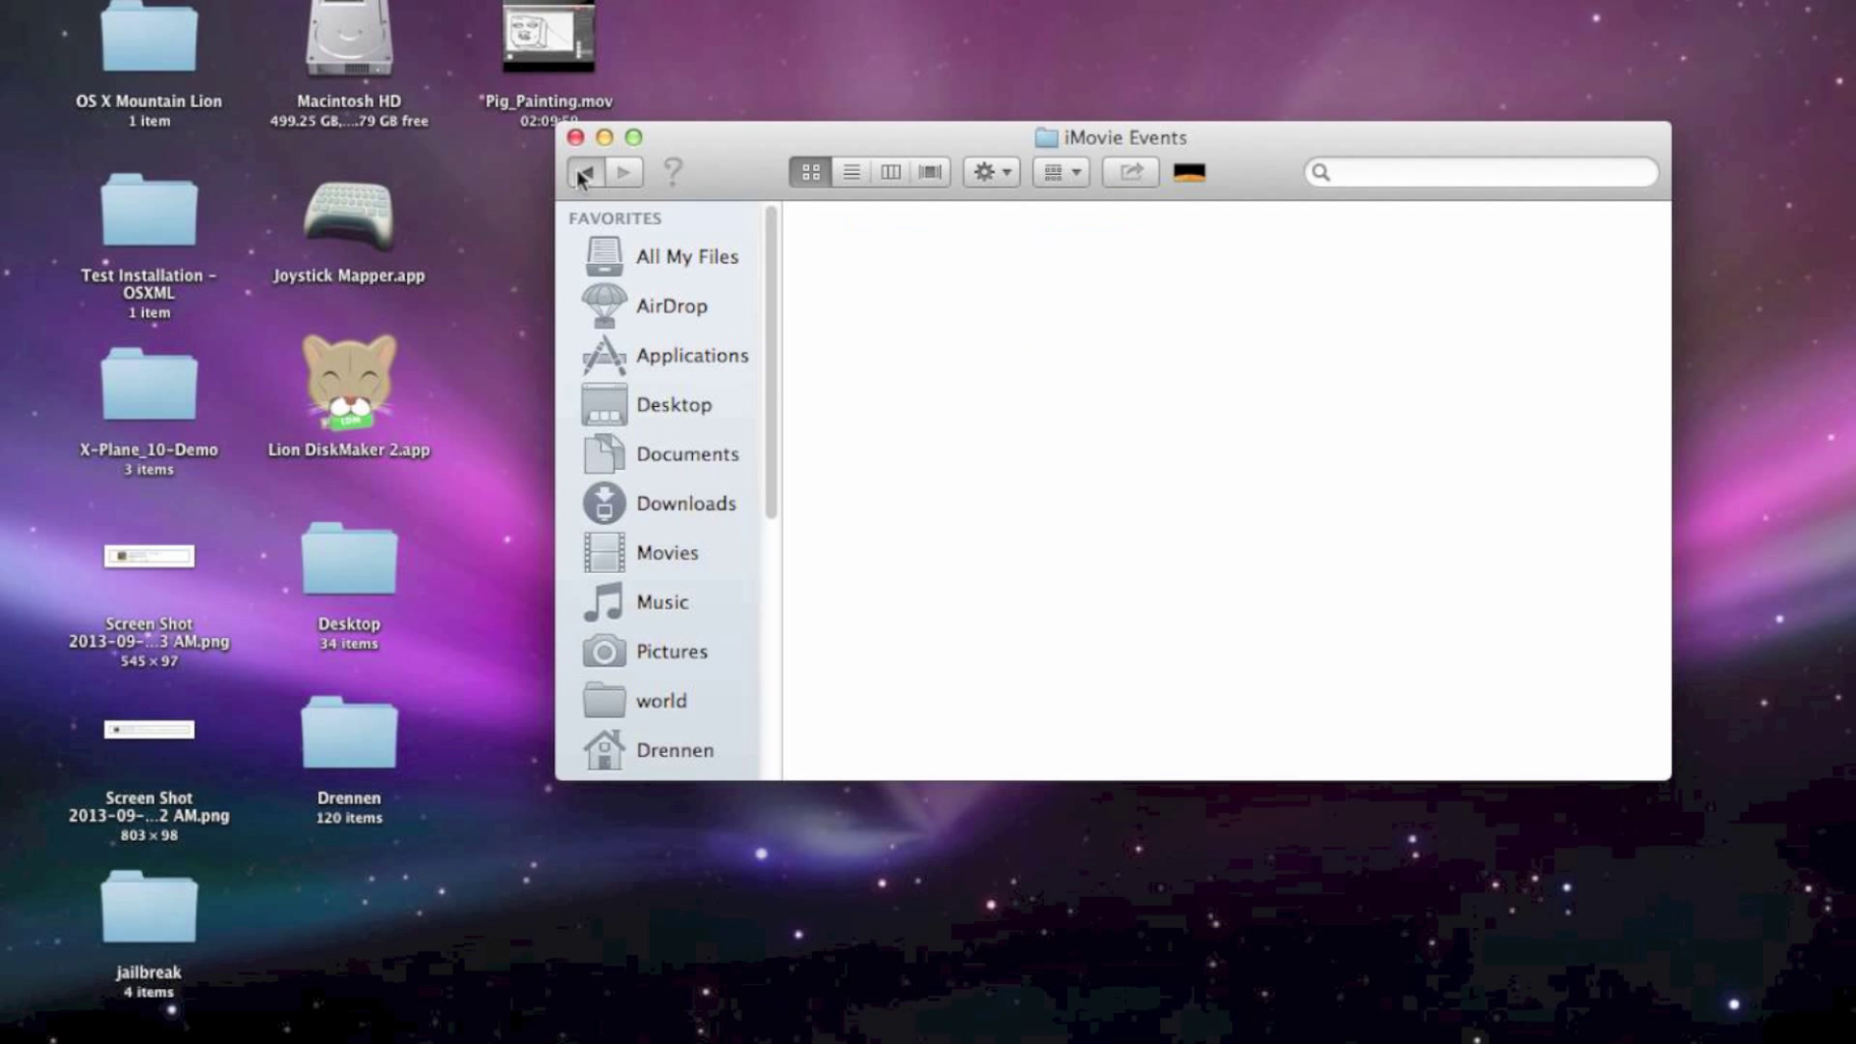
pyautogui.doubleClick(1087, 717)
pyautogui.moveTo(1235, 334)
pyautogui.mouseDown()
pyautogui.moveTo(1119, 278)
pyautogui.moveTo(807, 278)
pyautogui.mouseUp()
pyautogui.click(1295, 505)
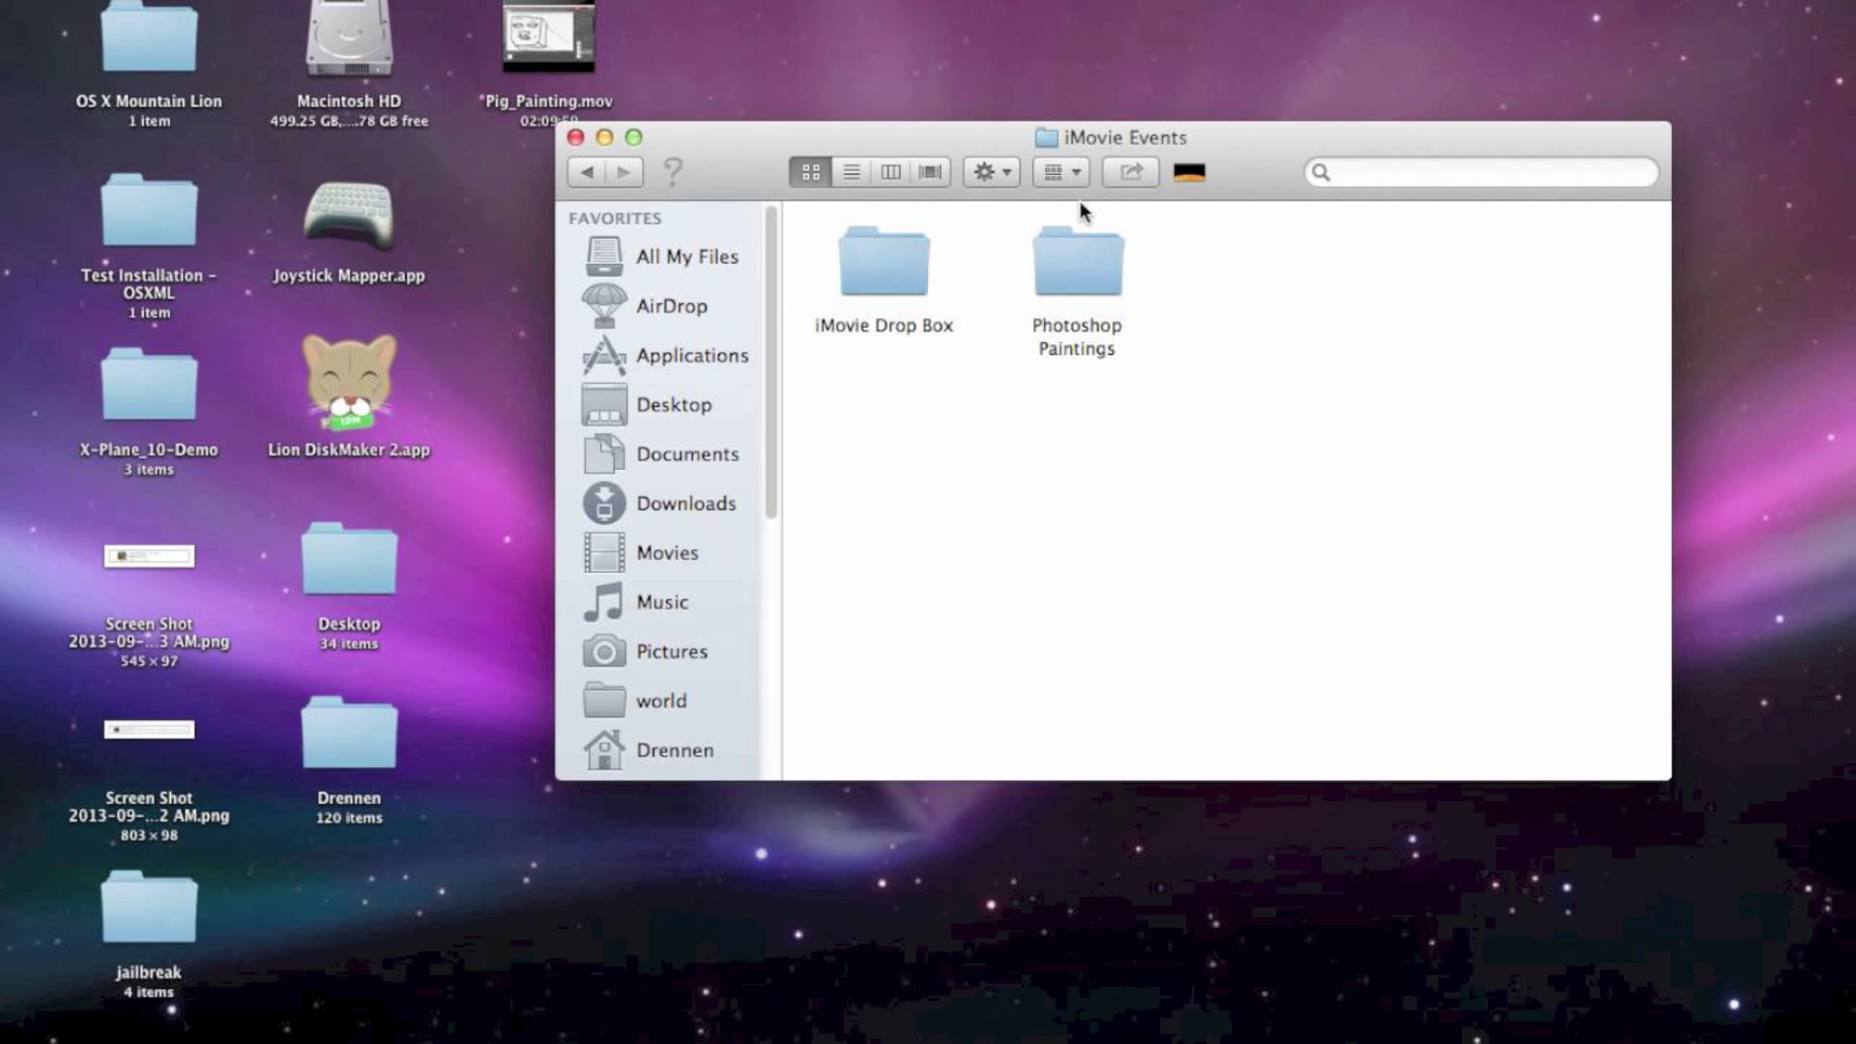
pyautogui.moveTo(791, 145); pyautogui.dragTo(691, 912)
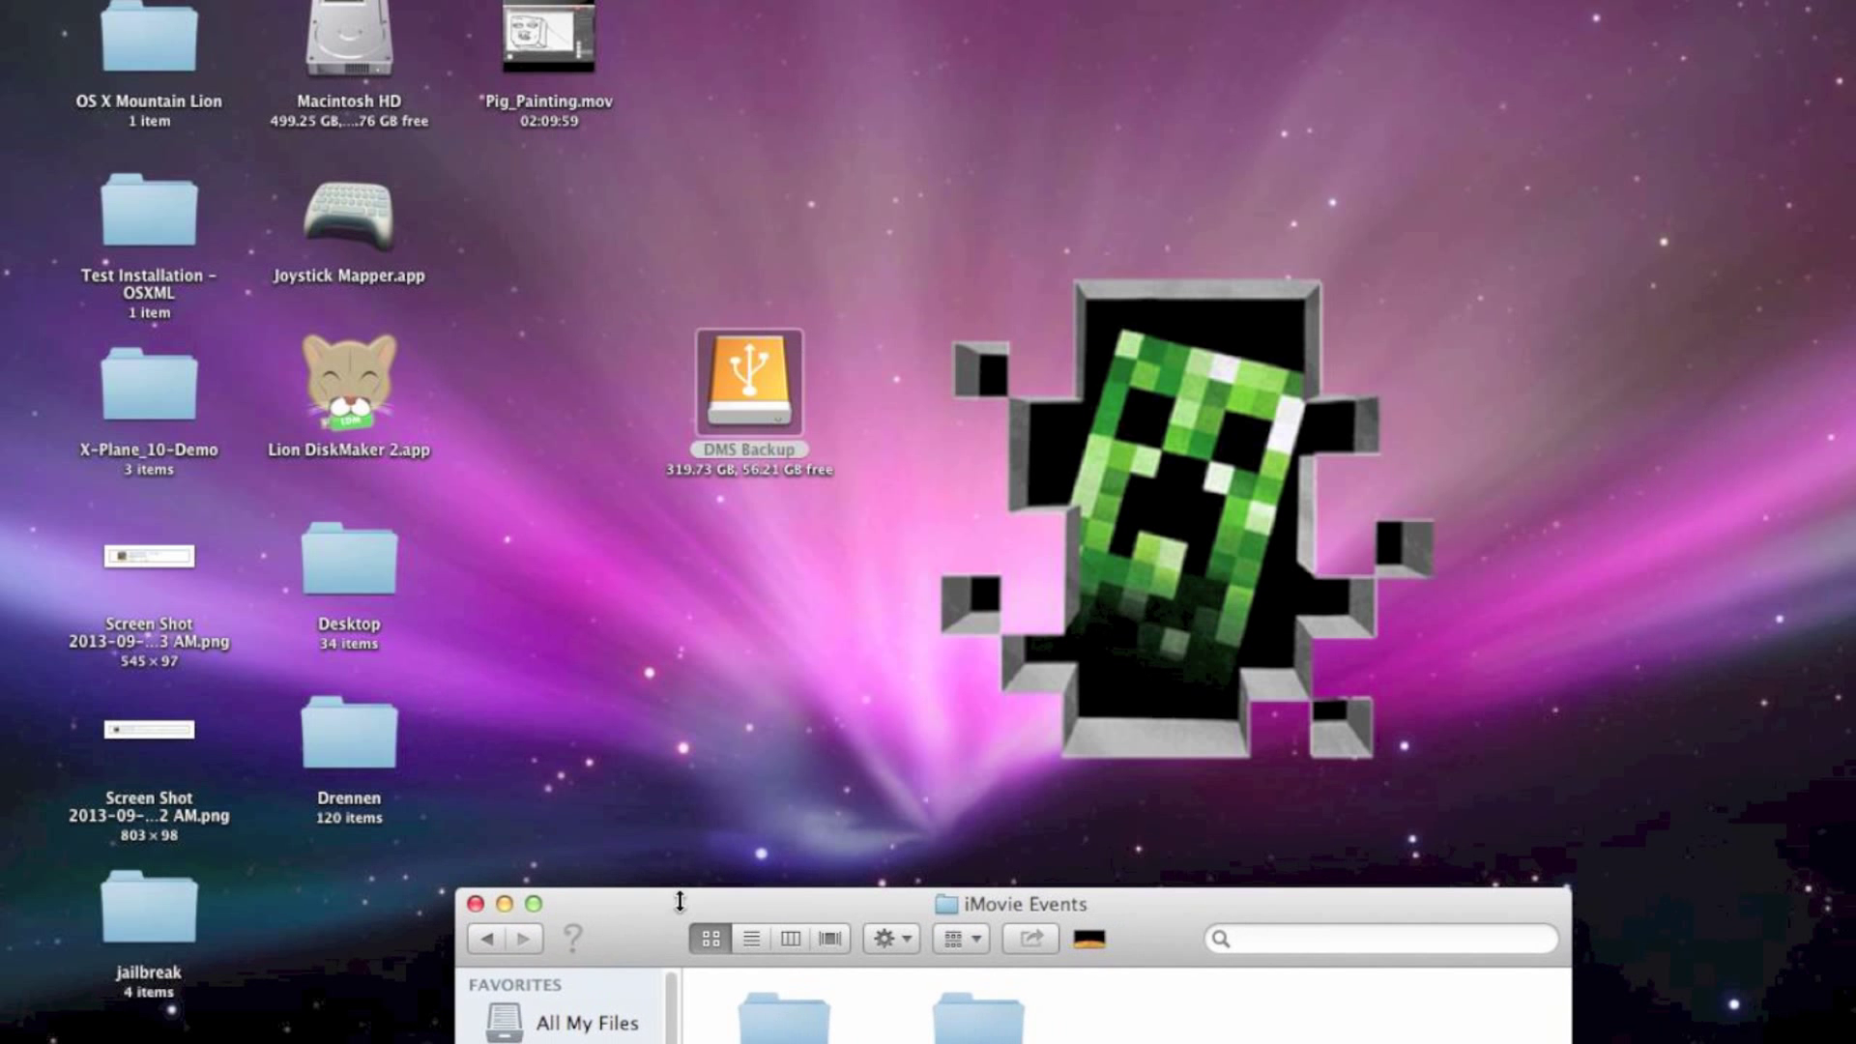
pyautogui.moveTo(856, 518); pyautogui.dragTo(624, 294)
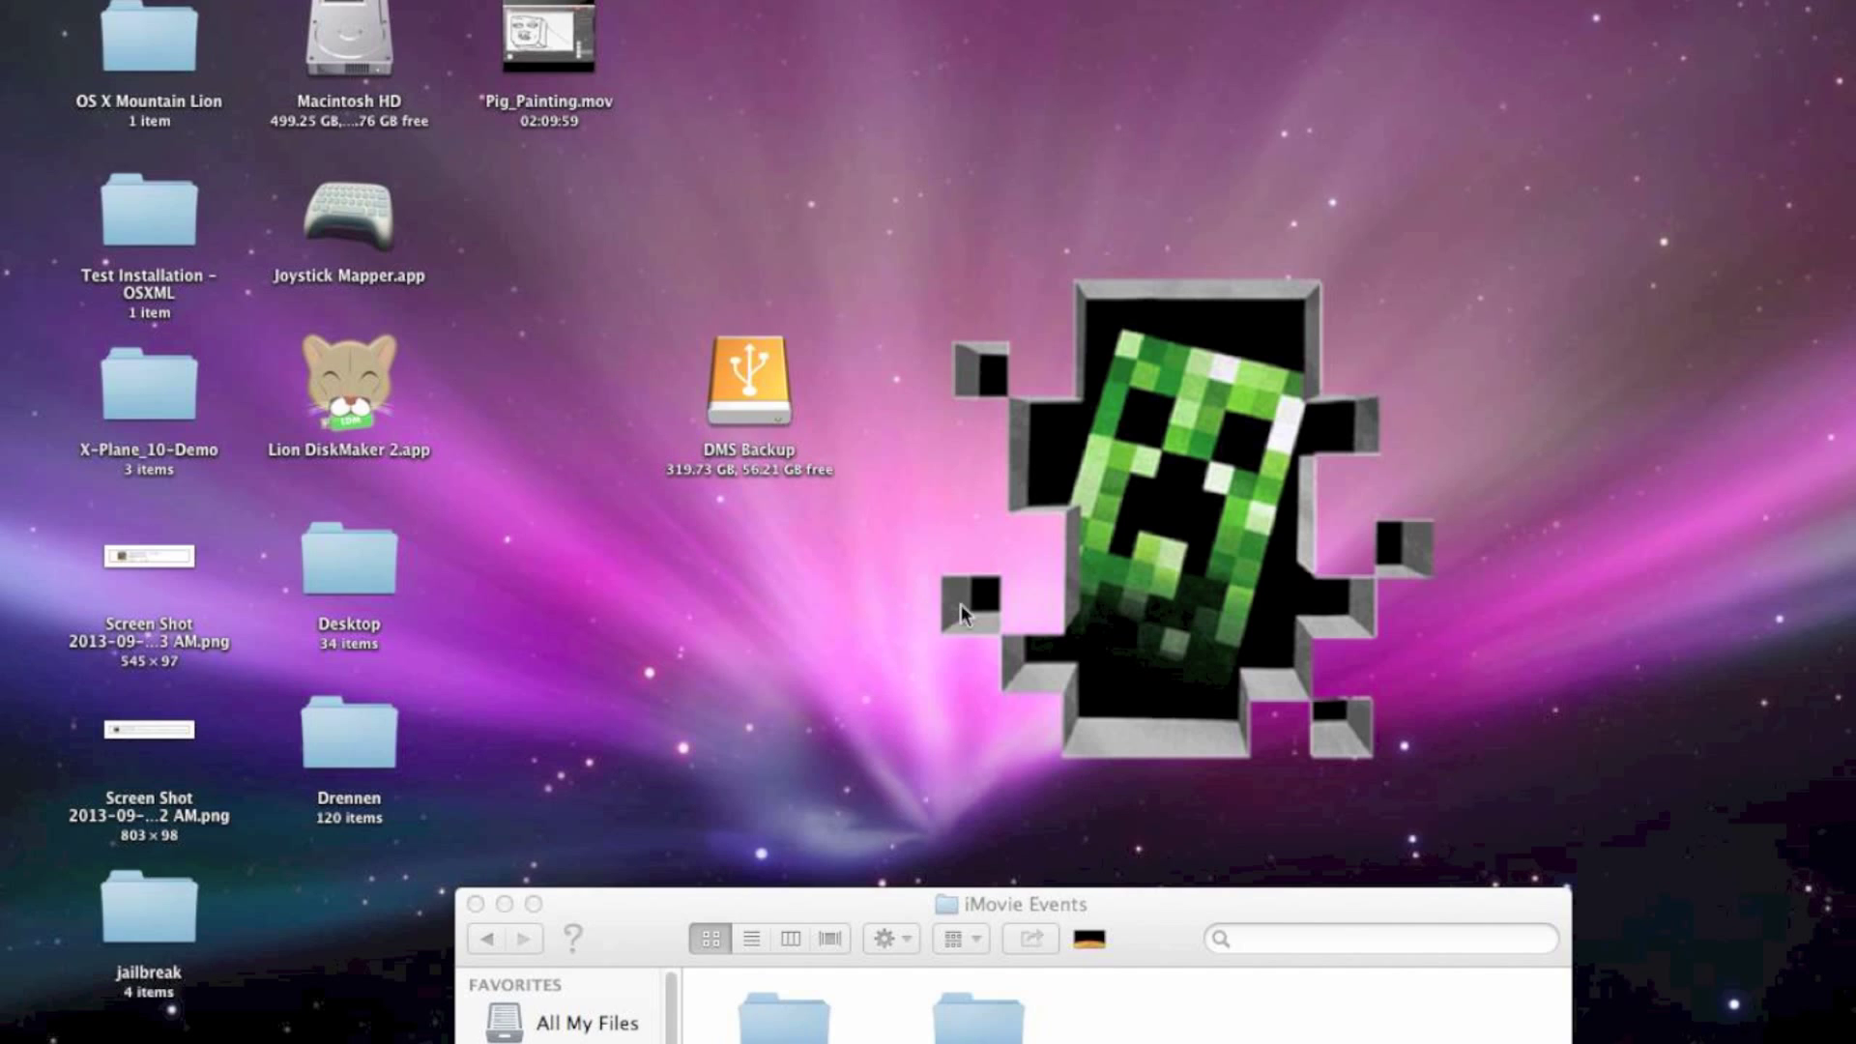
pyautogui.hotkey('ctrl', 'Left')
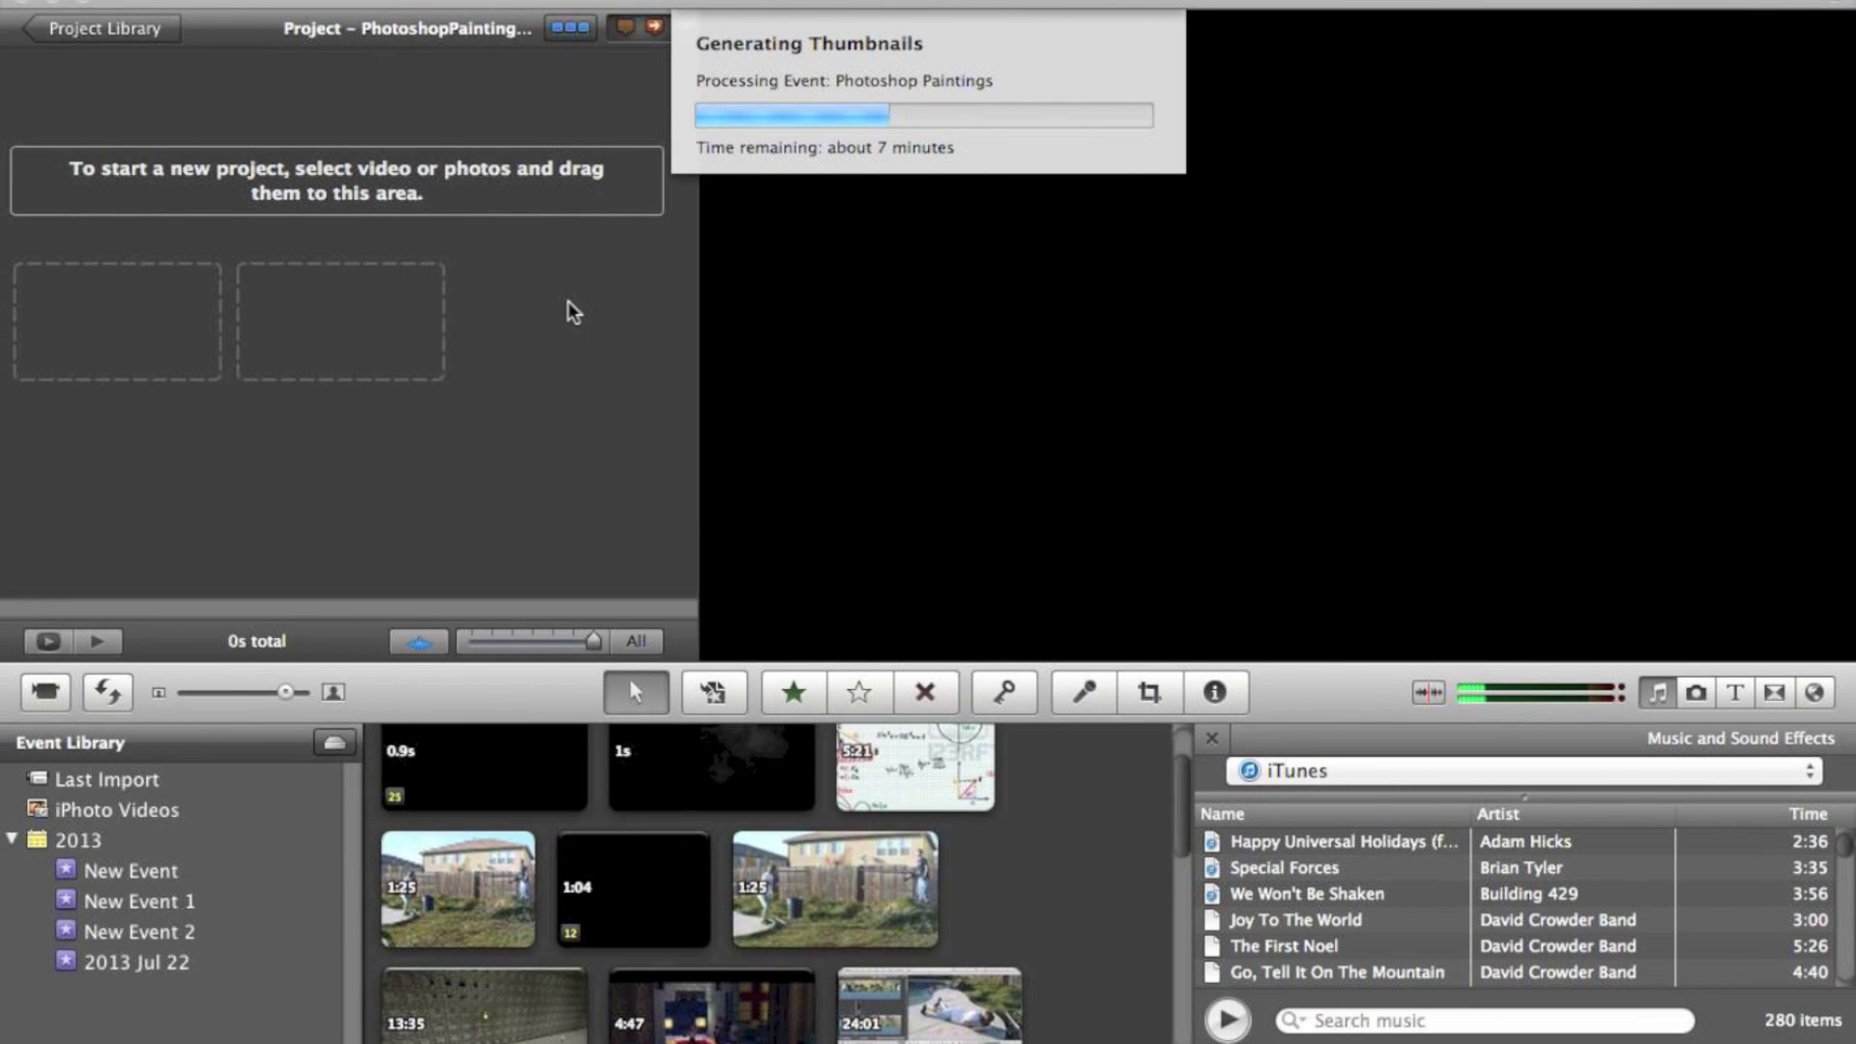
pyautogui.hotkey('ctrl', 'Right')
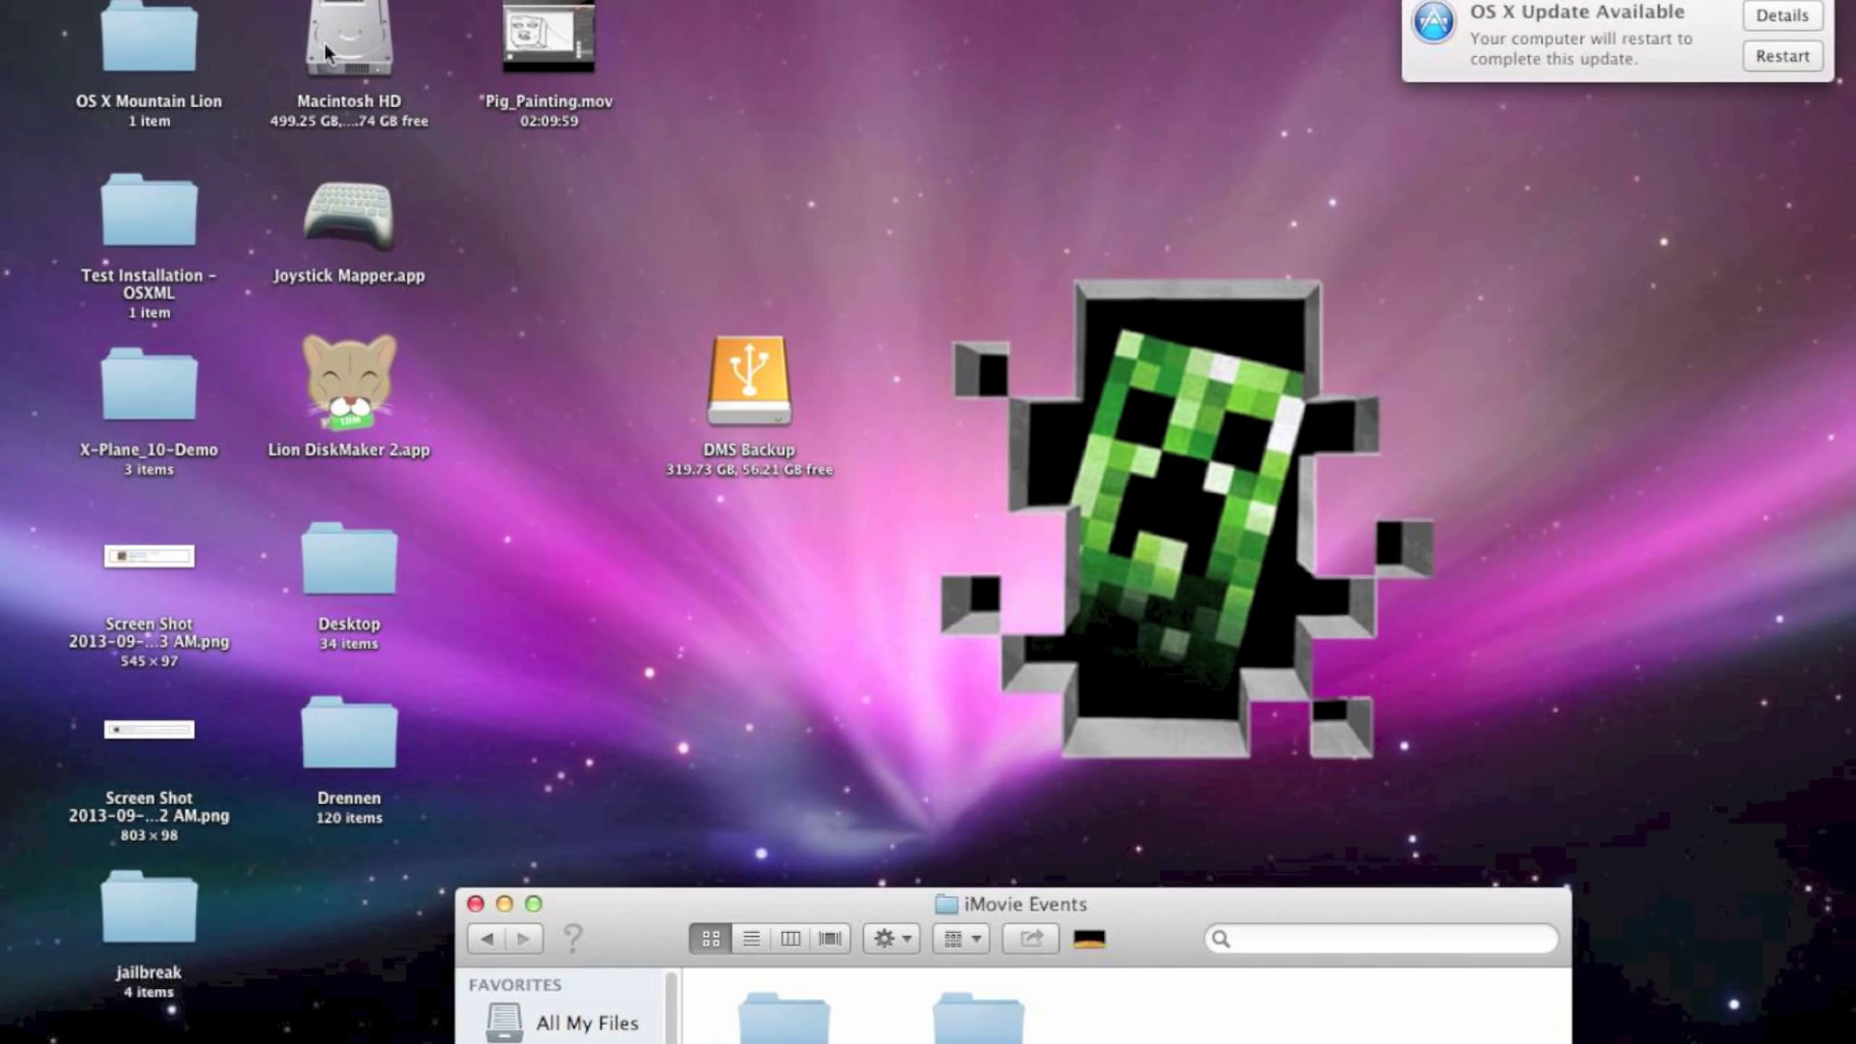
pyautogui.doubleClick(322, 42)
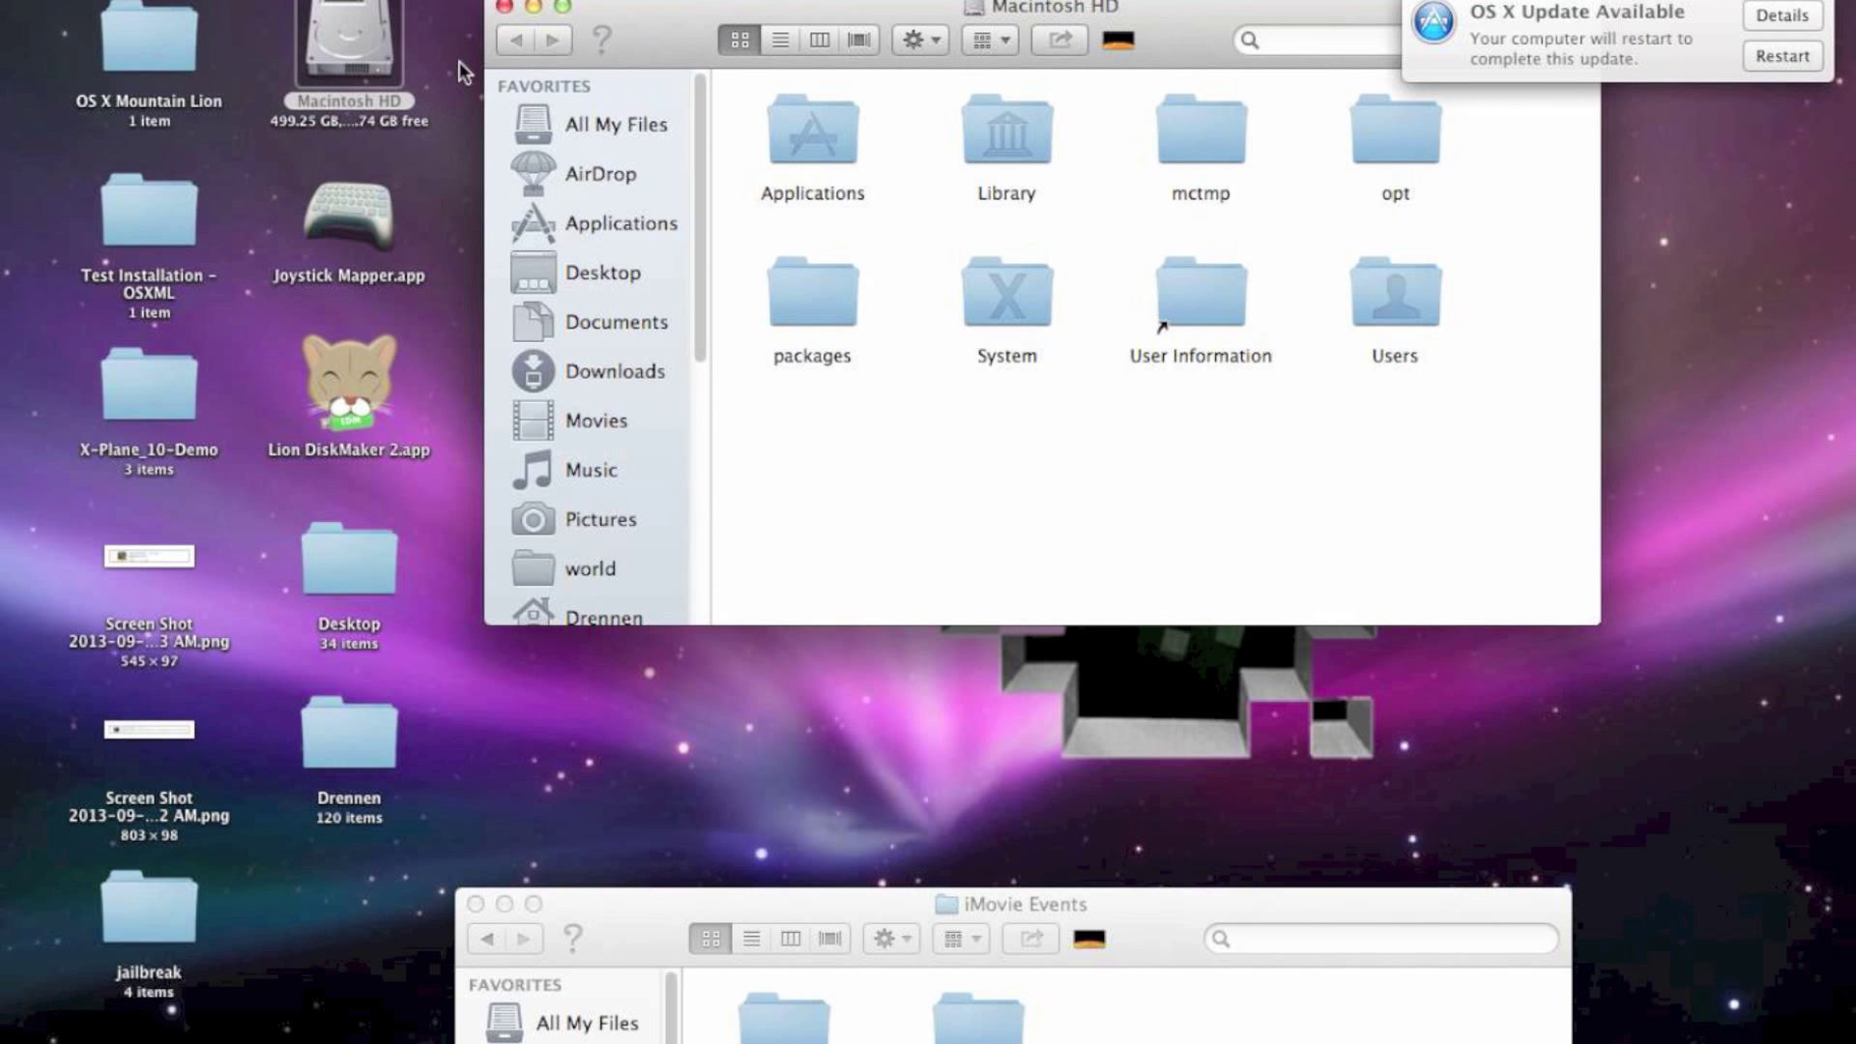
pyautogui.click(504, 8)
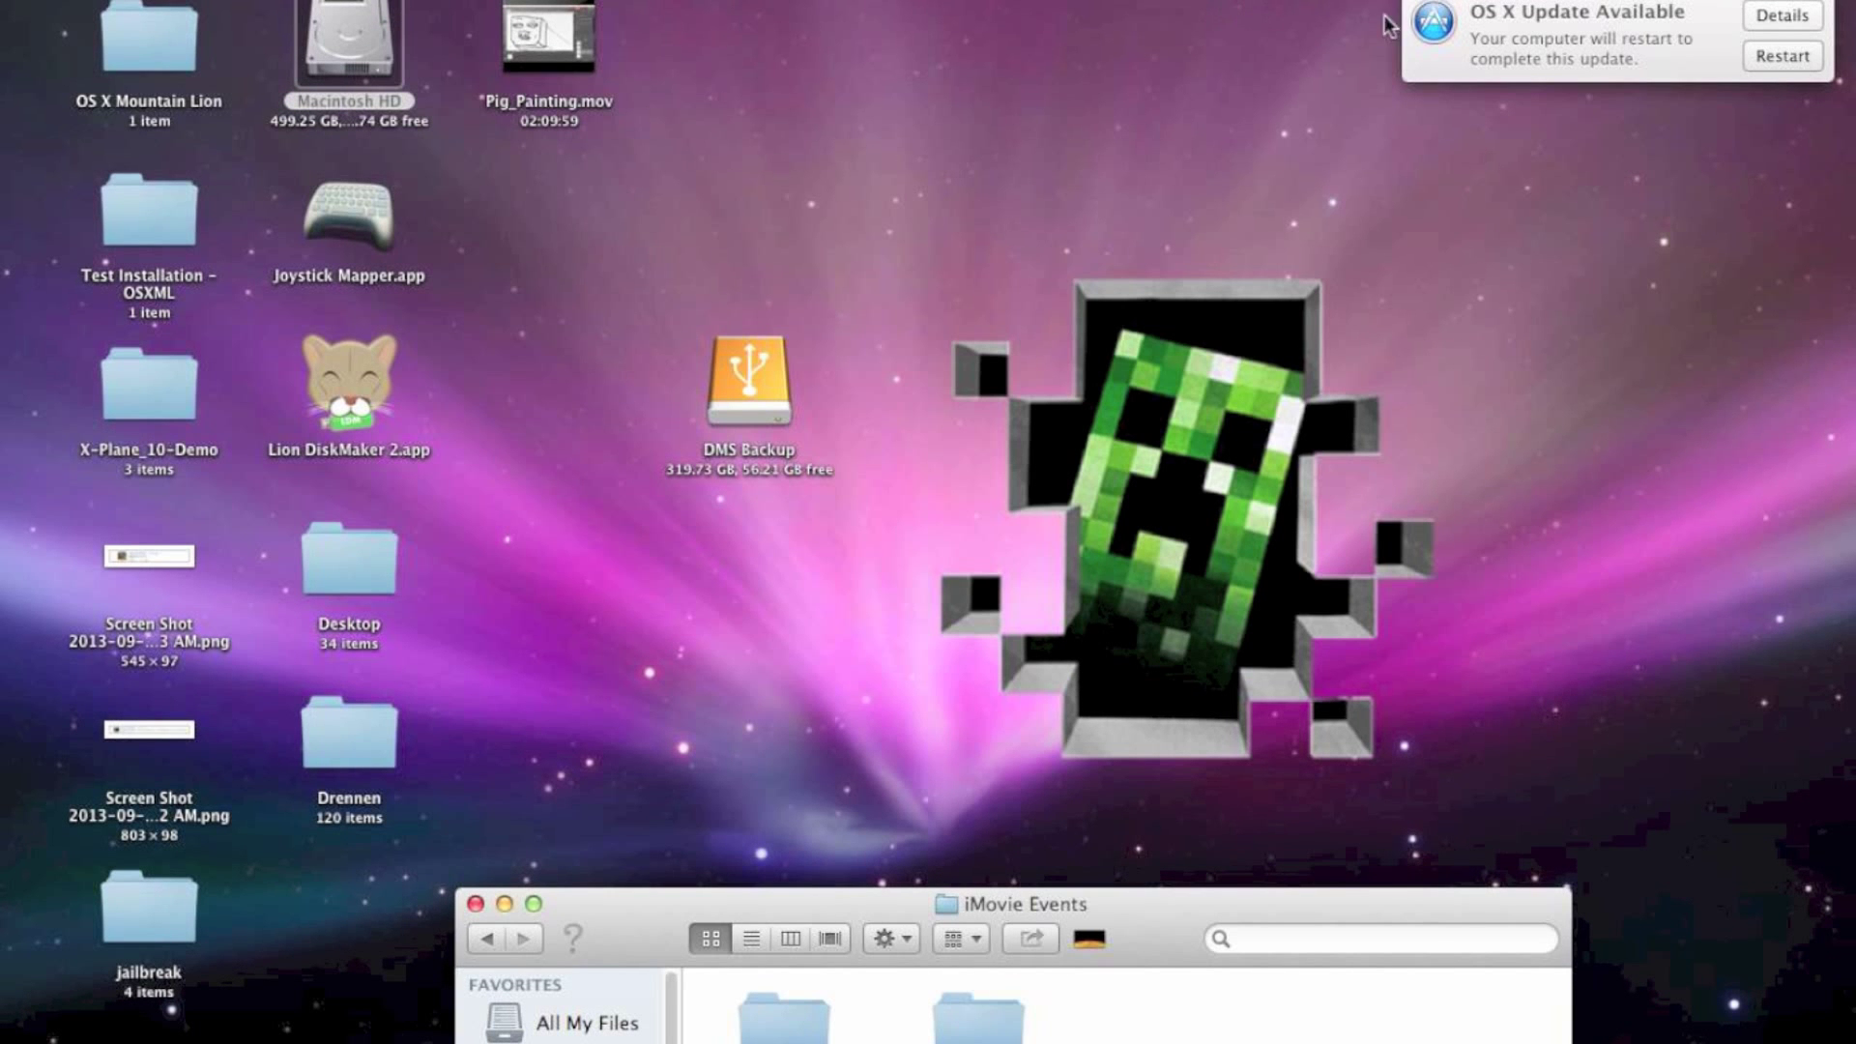
pyautogui.moveTo(1130, 924); pyautogui.dragTo(1487, 265)
pyautogui.moveTo(635, 329); pyautogui.dragTo(810, 501)
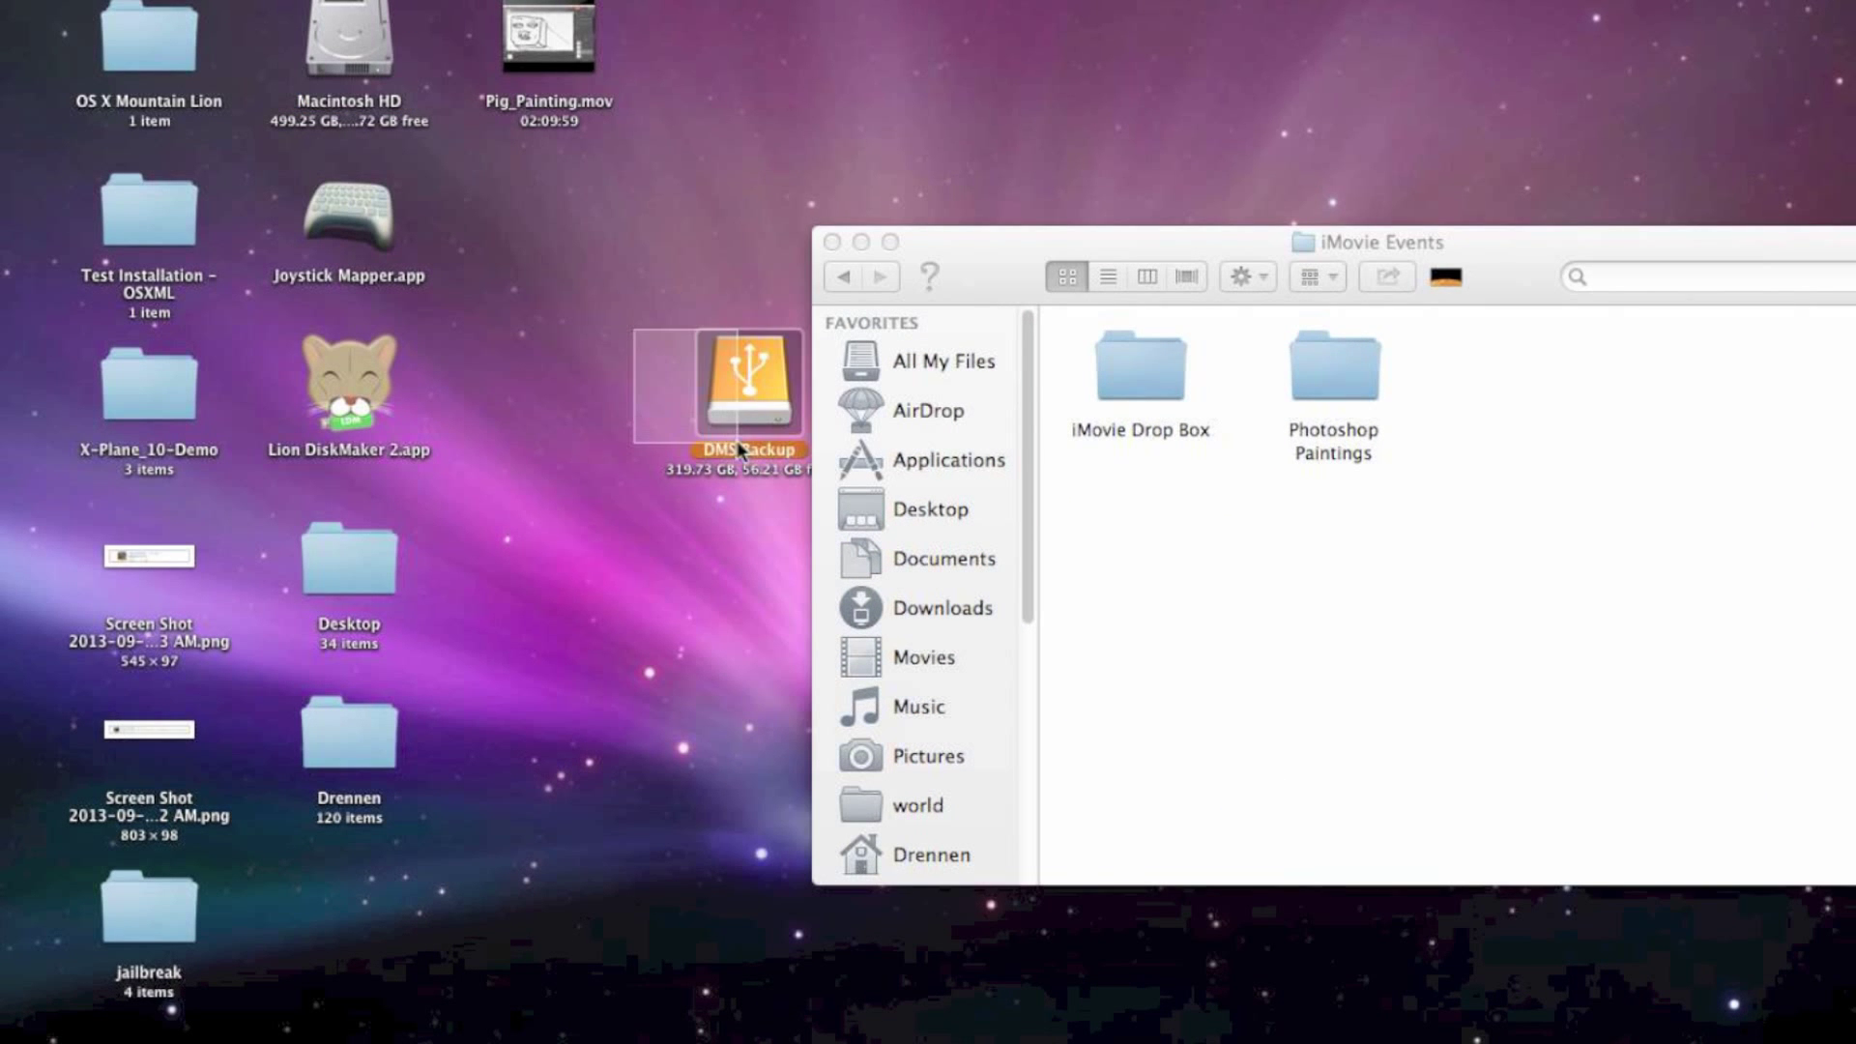
pyautogui.click(584, 676)
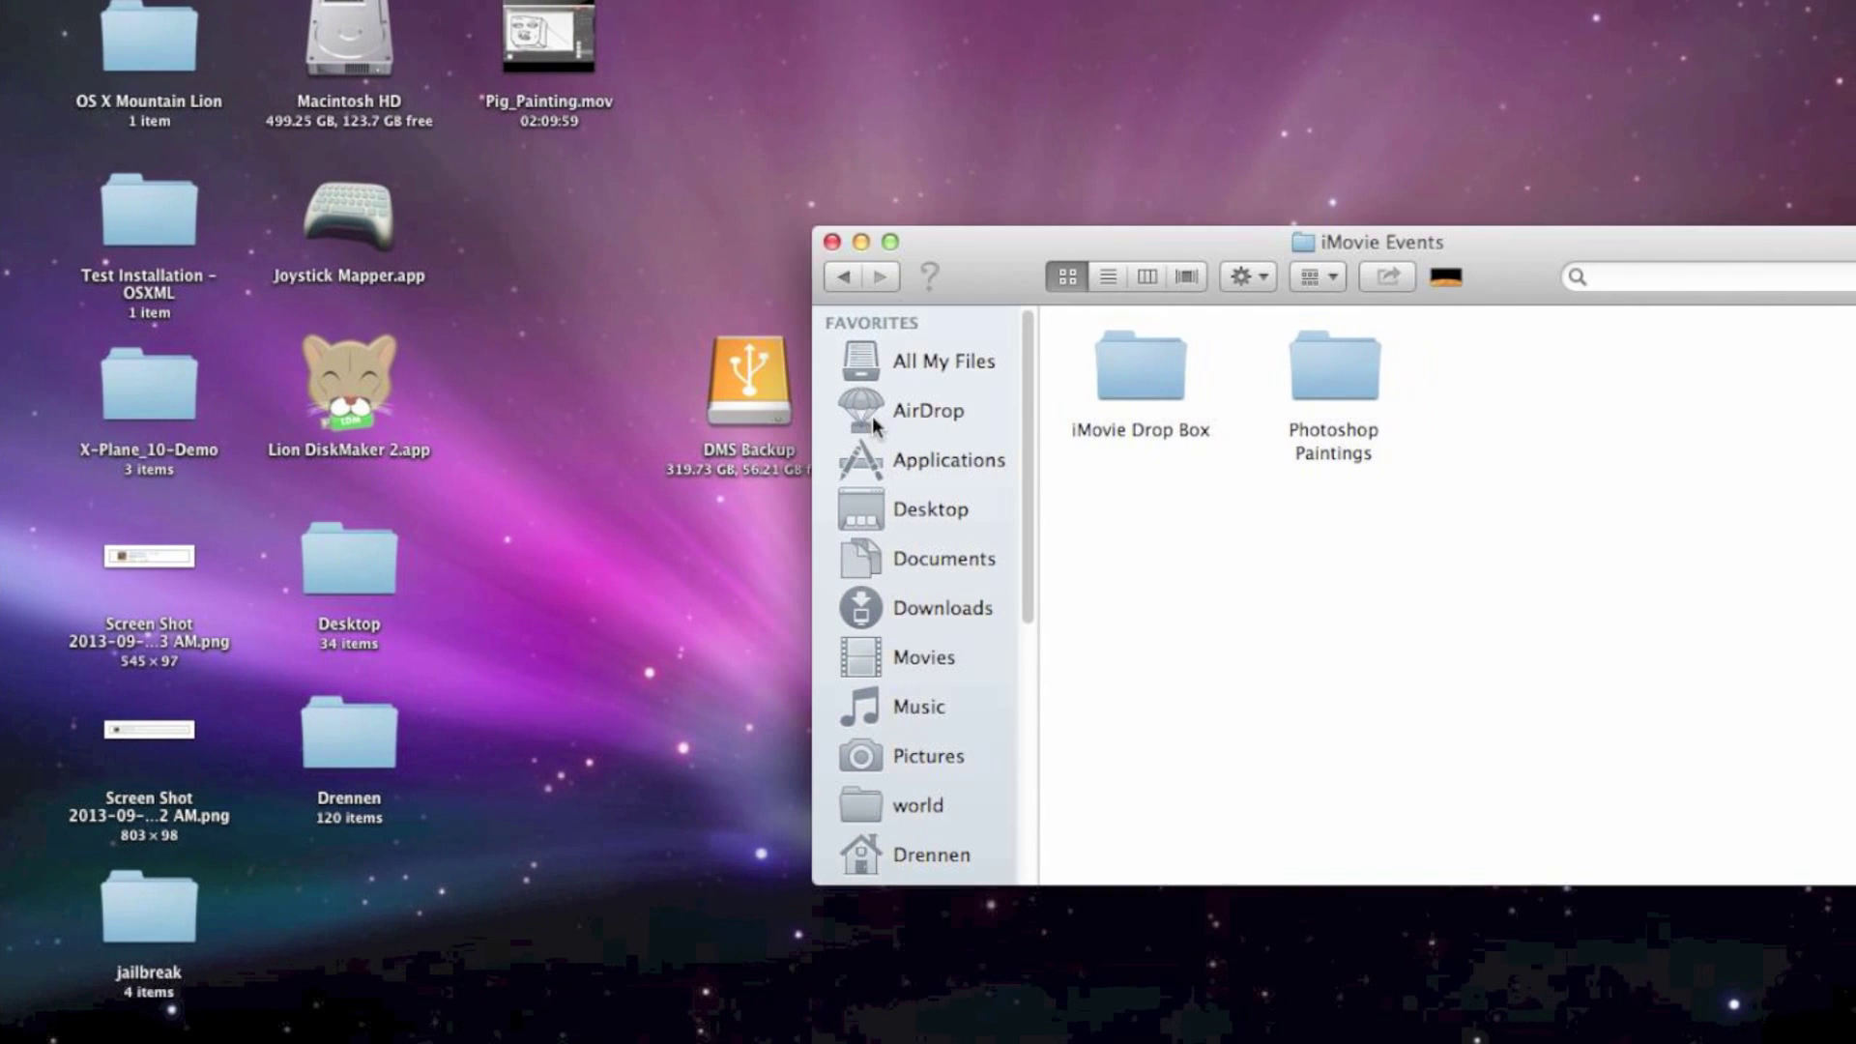
pyautogui.click(832, 242)
# Check the Photoshop Paintings event's 2:09:51 clip in iMovie's Space, then return to the desktop.
pyautogui.hotkey('ctrl', 'Left')
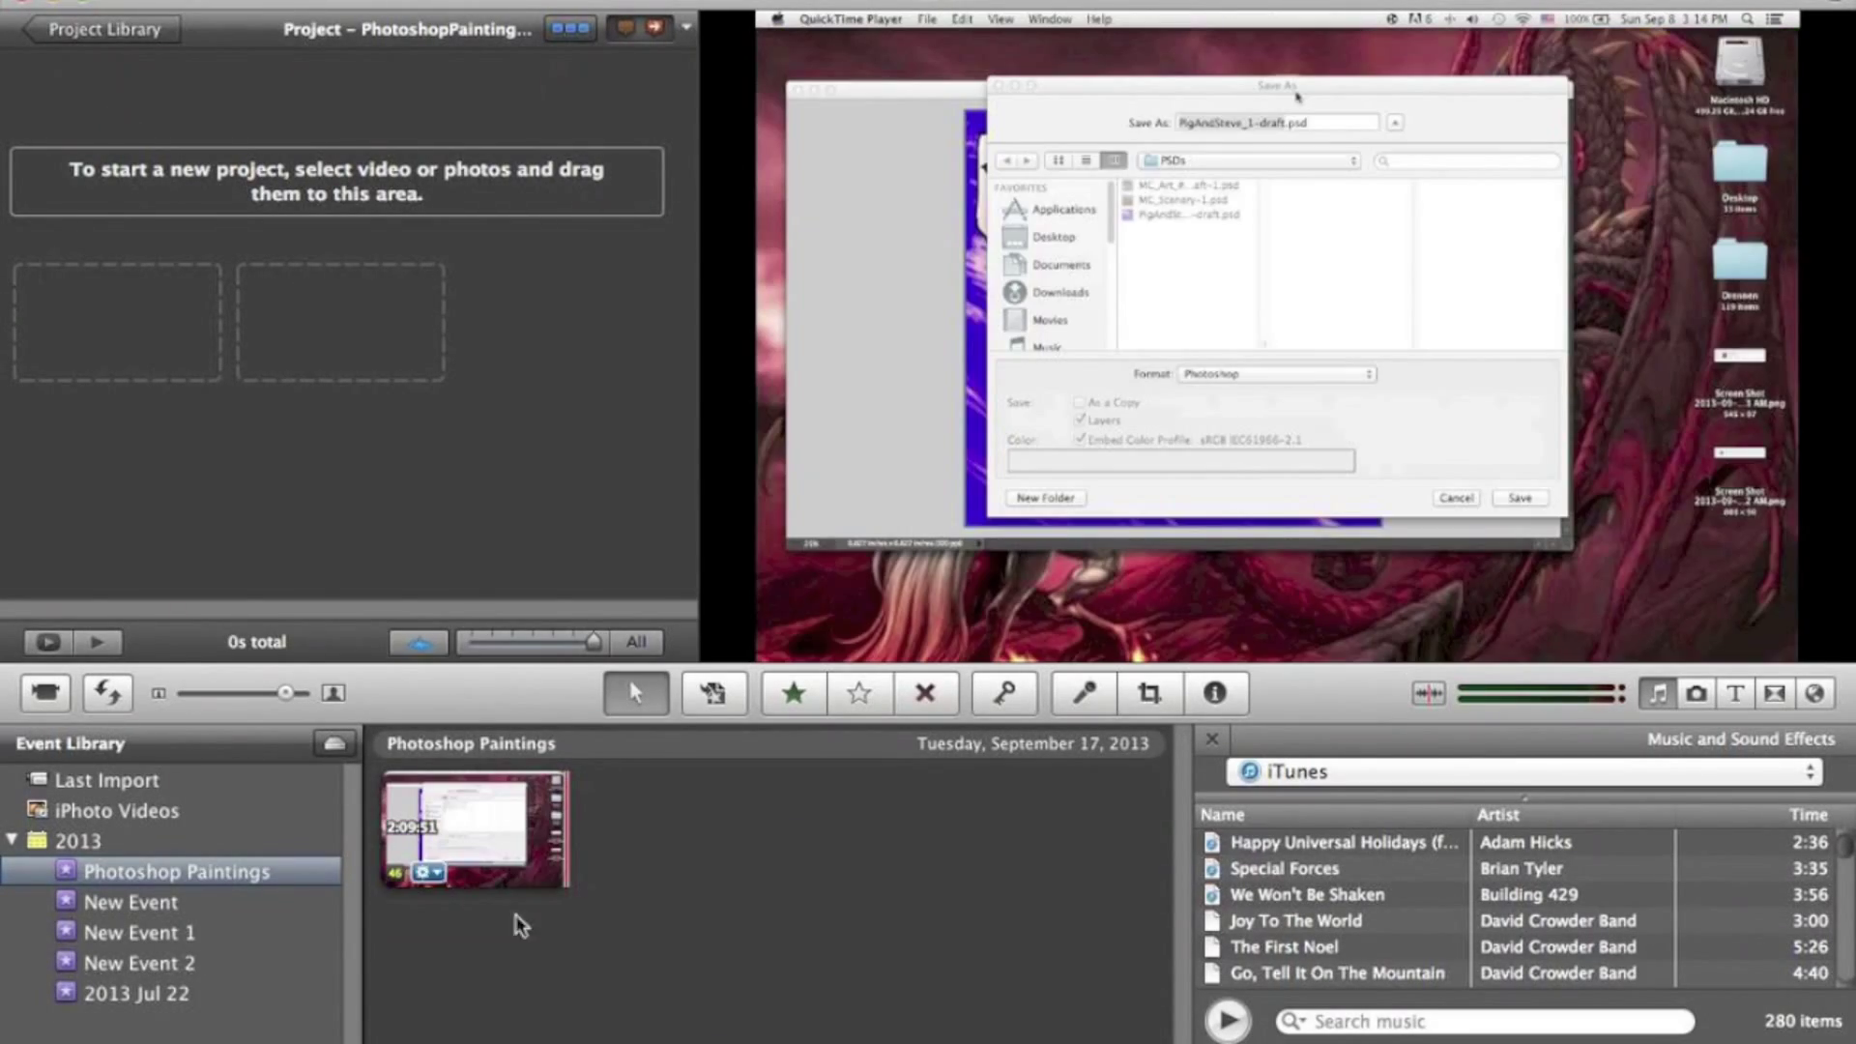
pyautogui.hotkey('ctrl', 'Right')
pyautogui.hotkey('ctrl', 'Left')
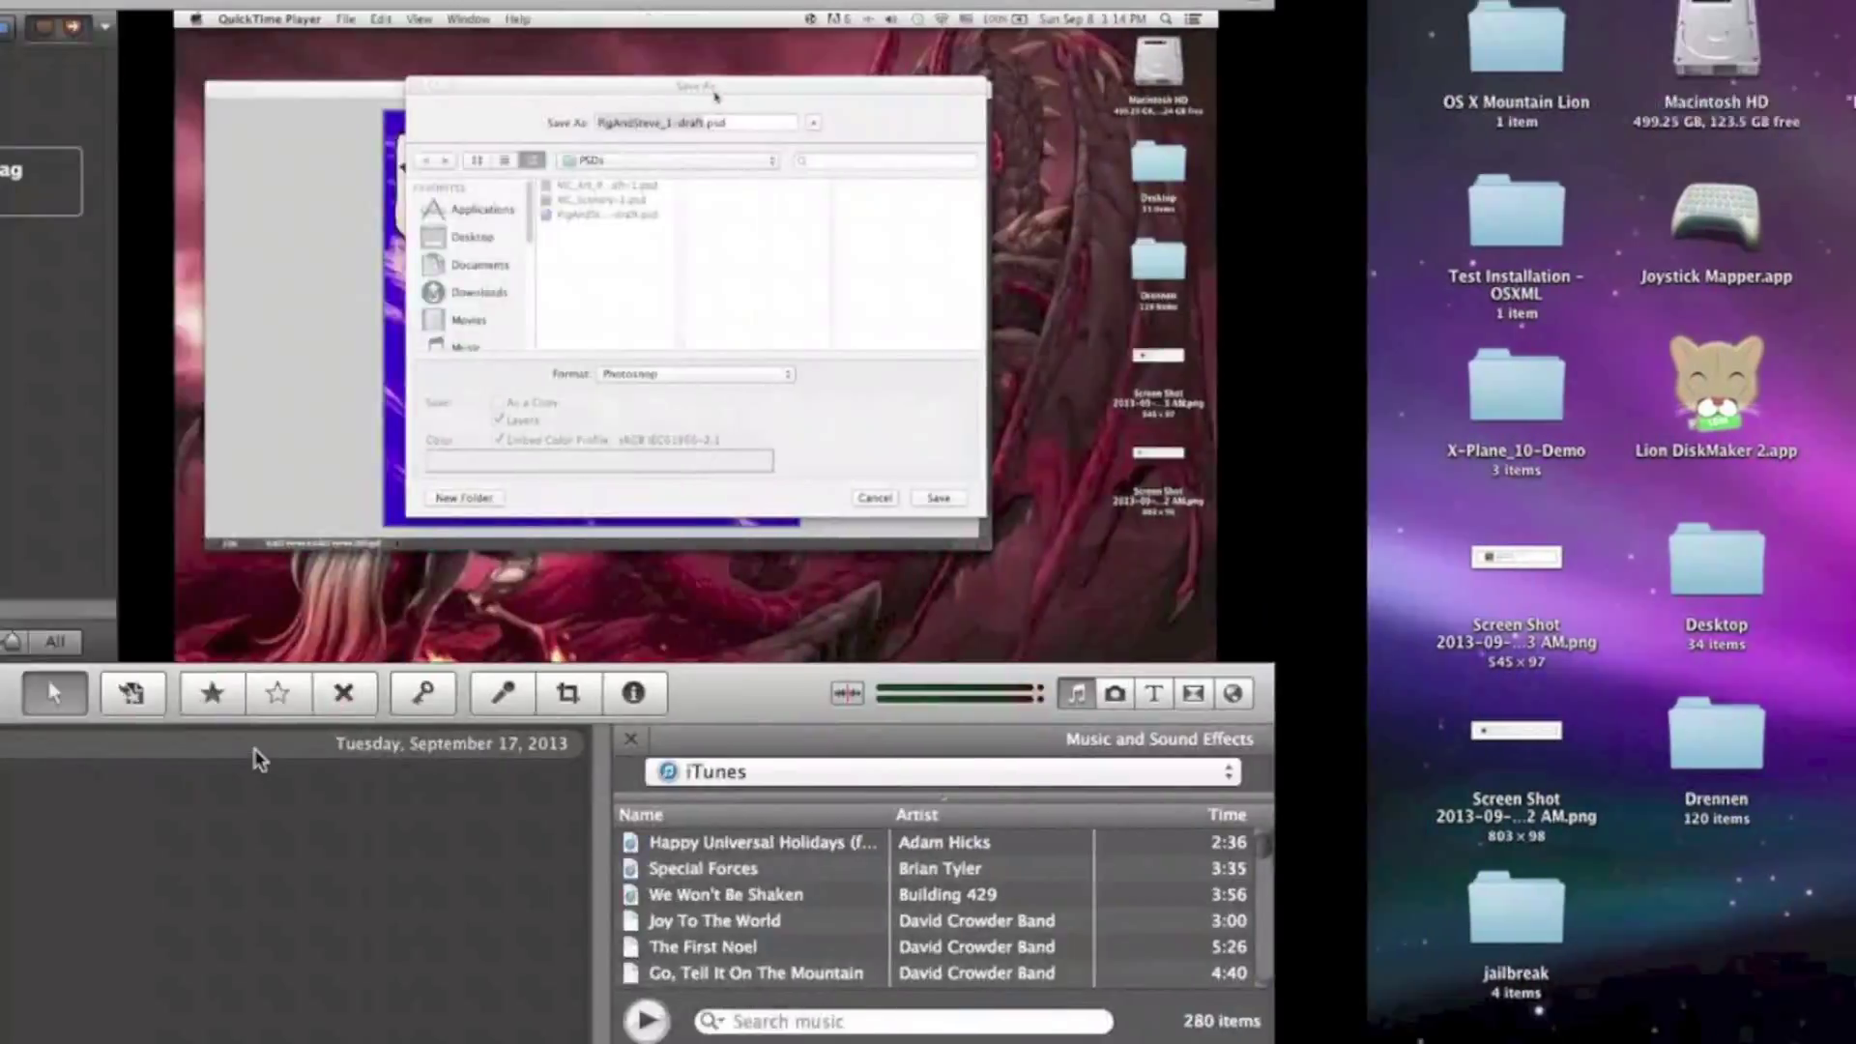
pyautogui.hotkey('ctrl', 'Right')
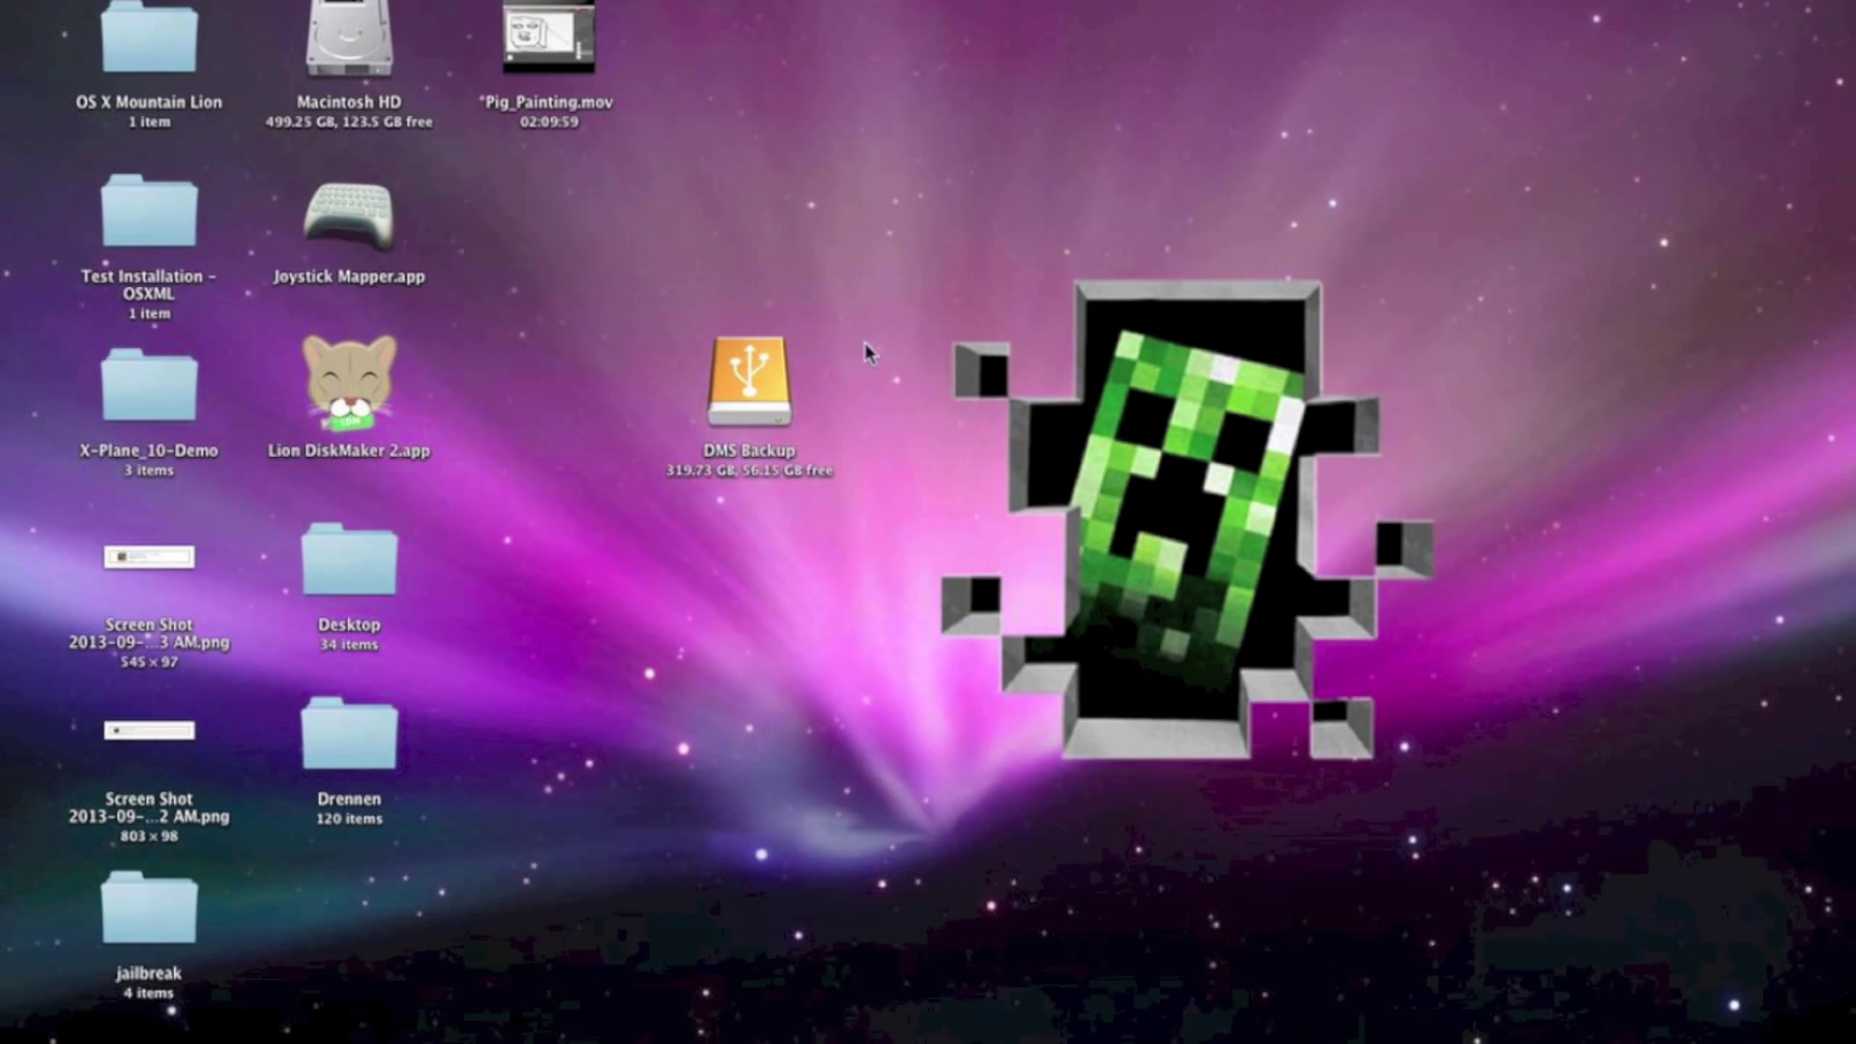
pyautogui.hotkey('ctrl', 'Left')
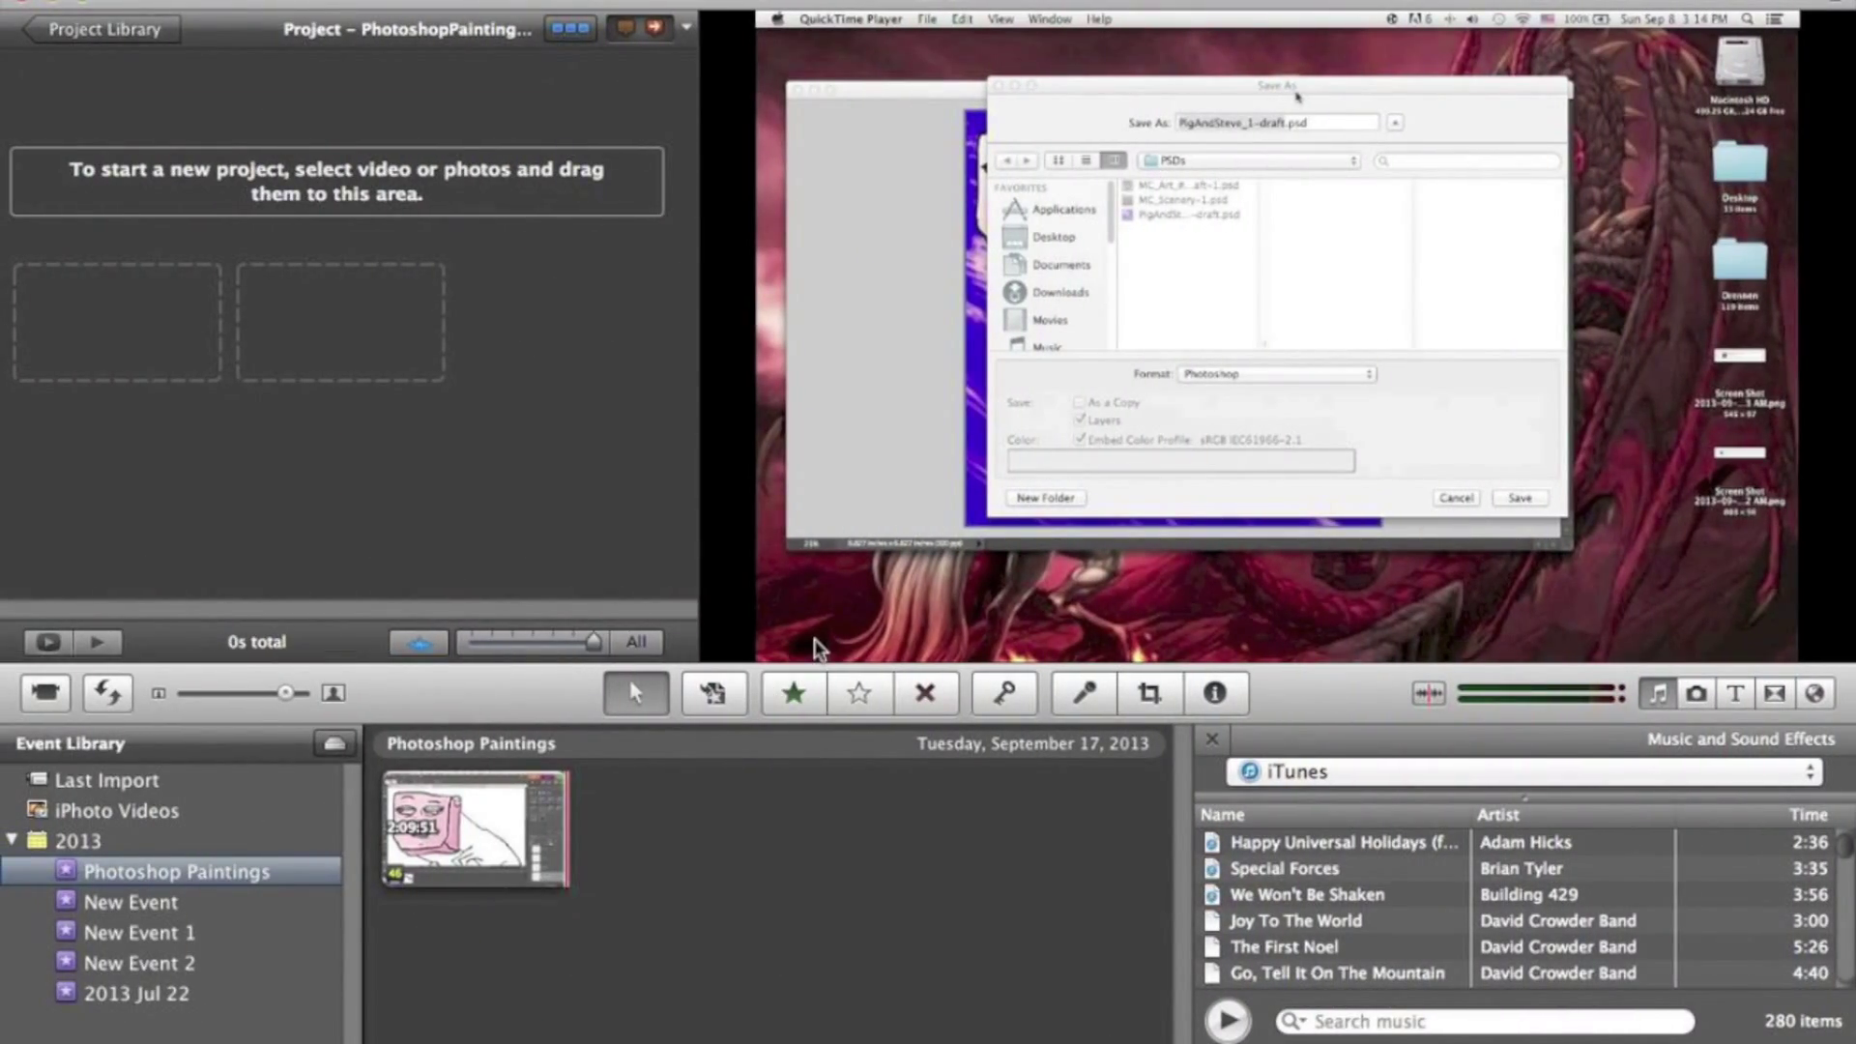
# Open iMovie's Import Movies window via File > Import > Movies….
pyautogui.moveTo(745, 1035)
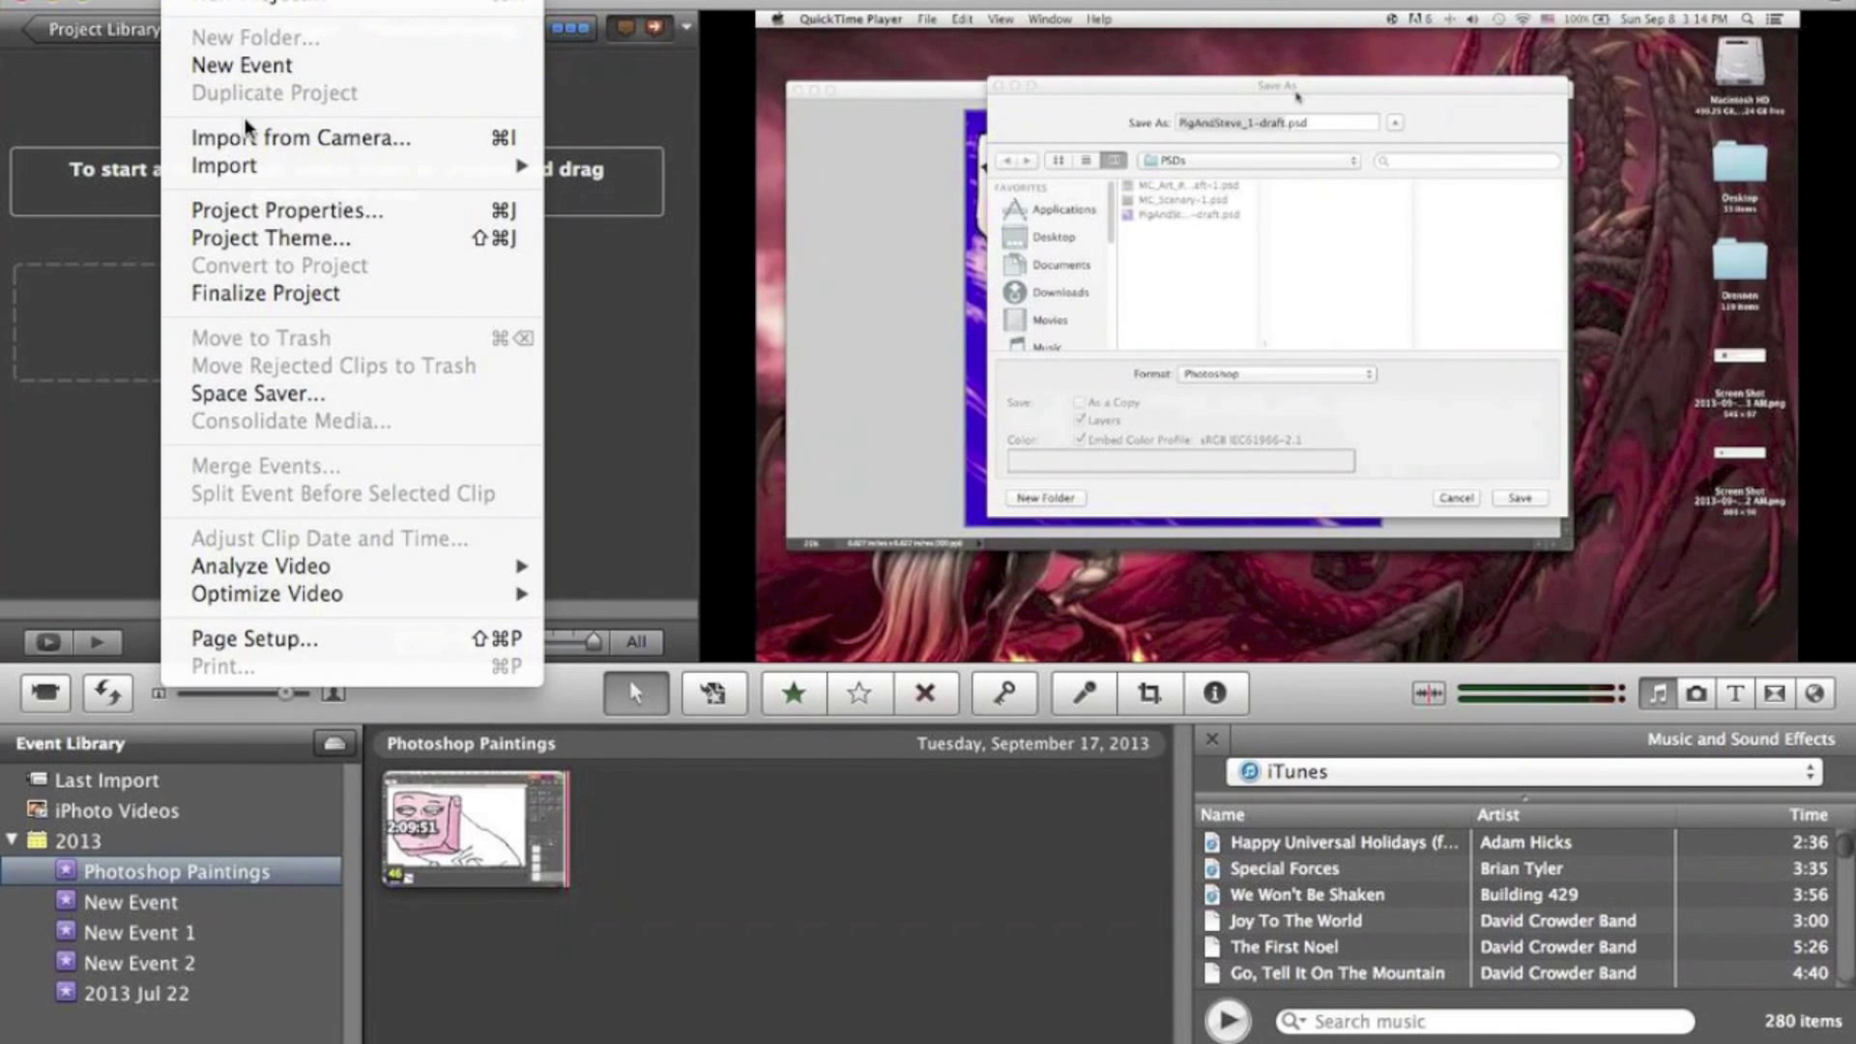
pyautogui.moveTo(250, 166)
pyautogui.click(605, 169)
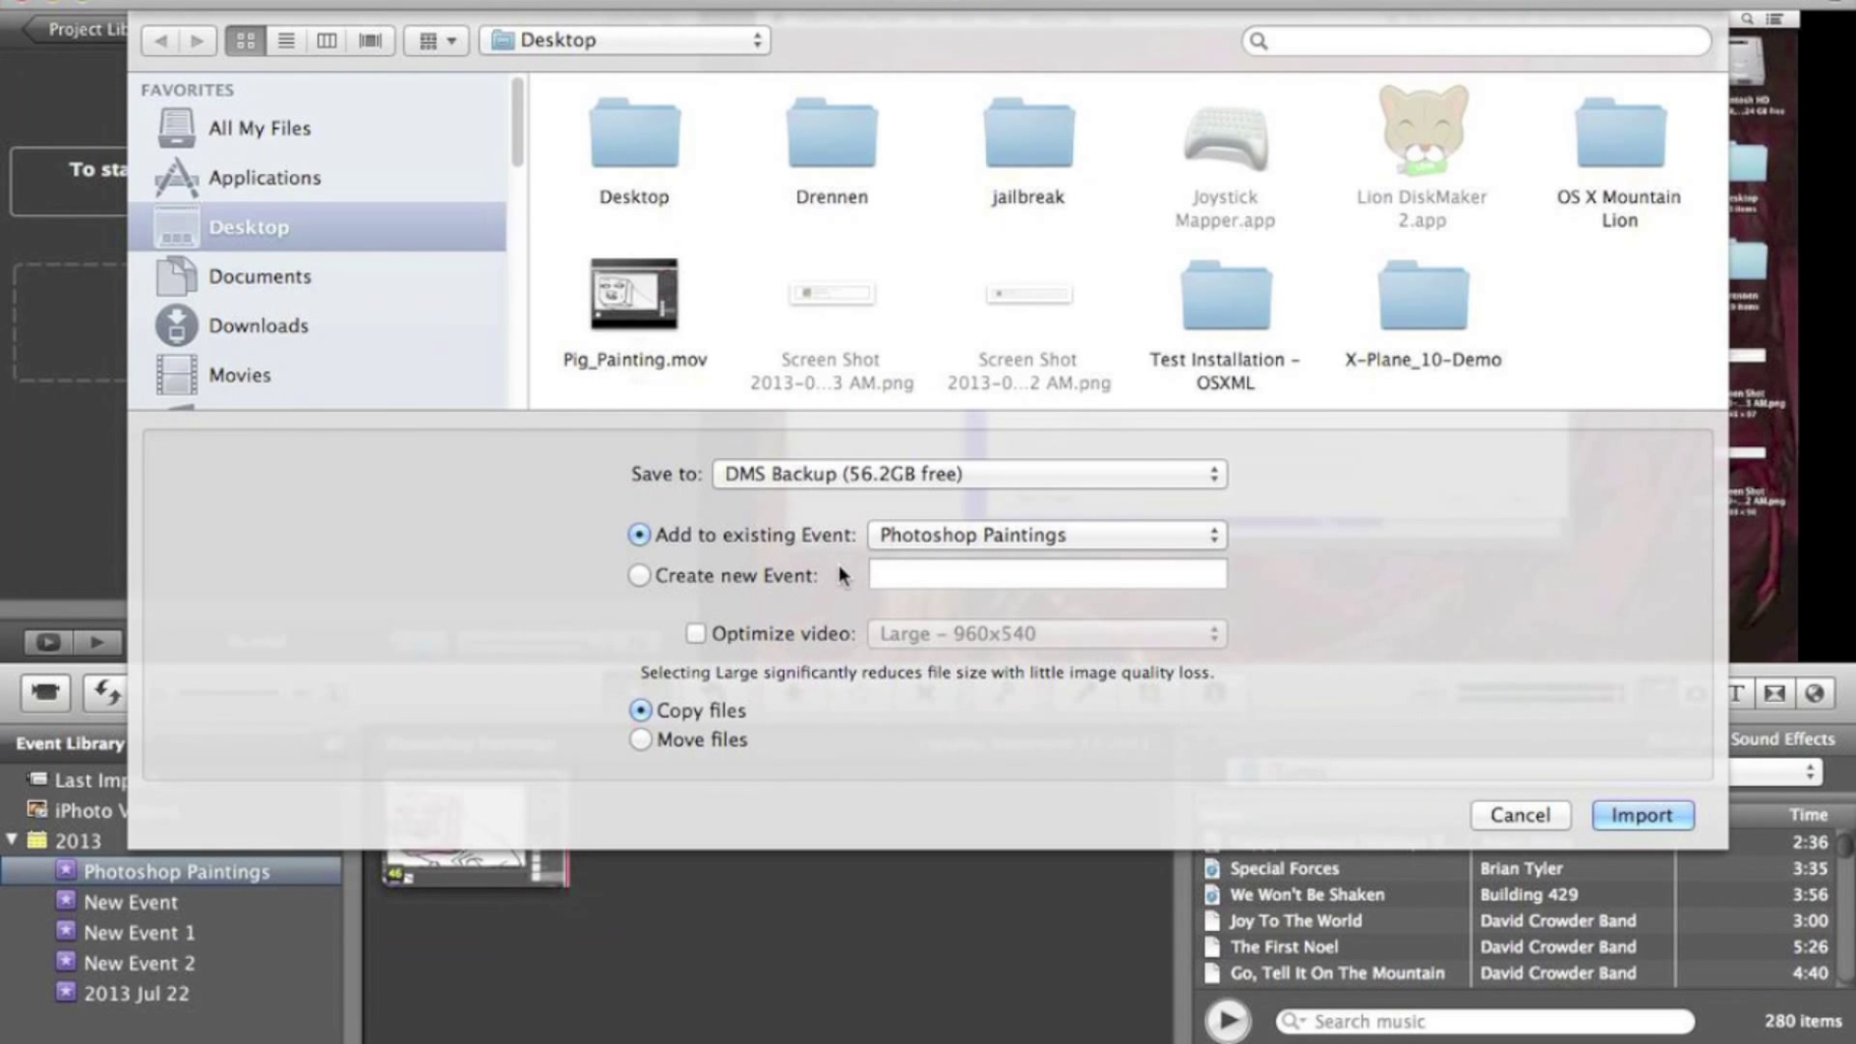
# Keep DMS Backup as the Save to destination after checking the drive list.
pyautogui.click(843, 483)
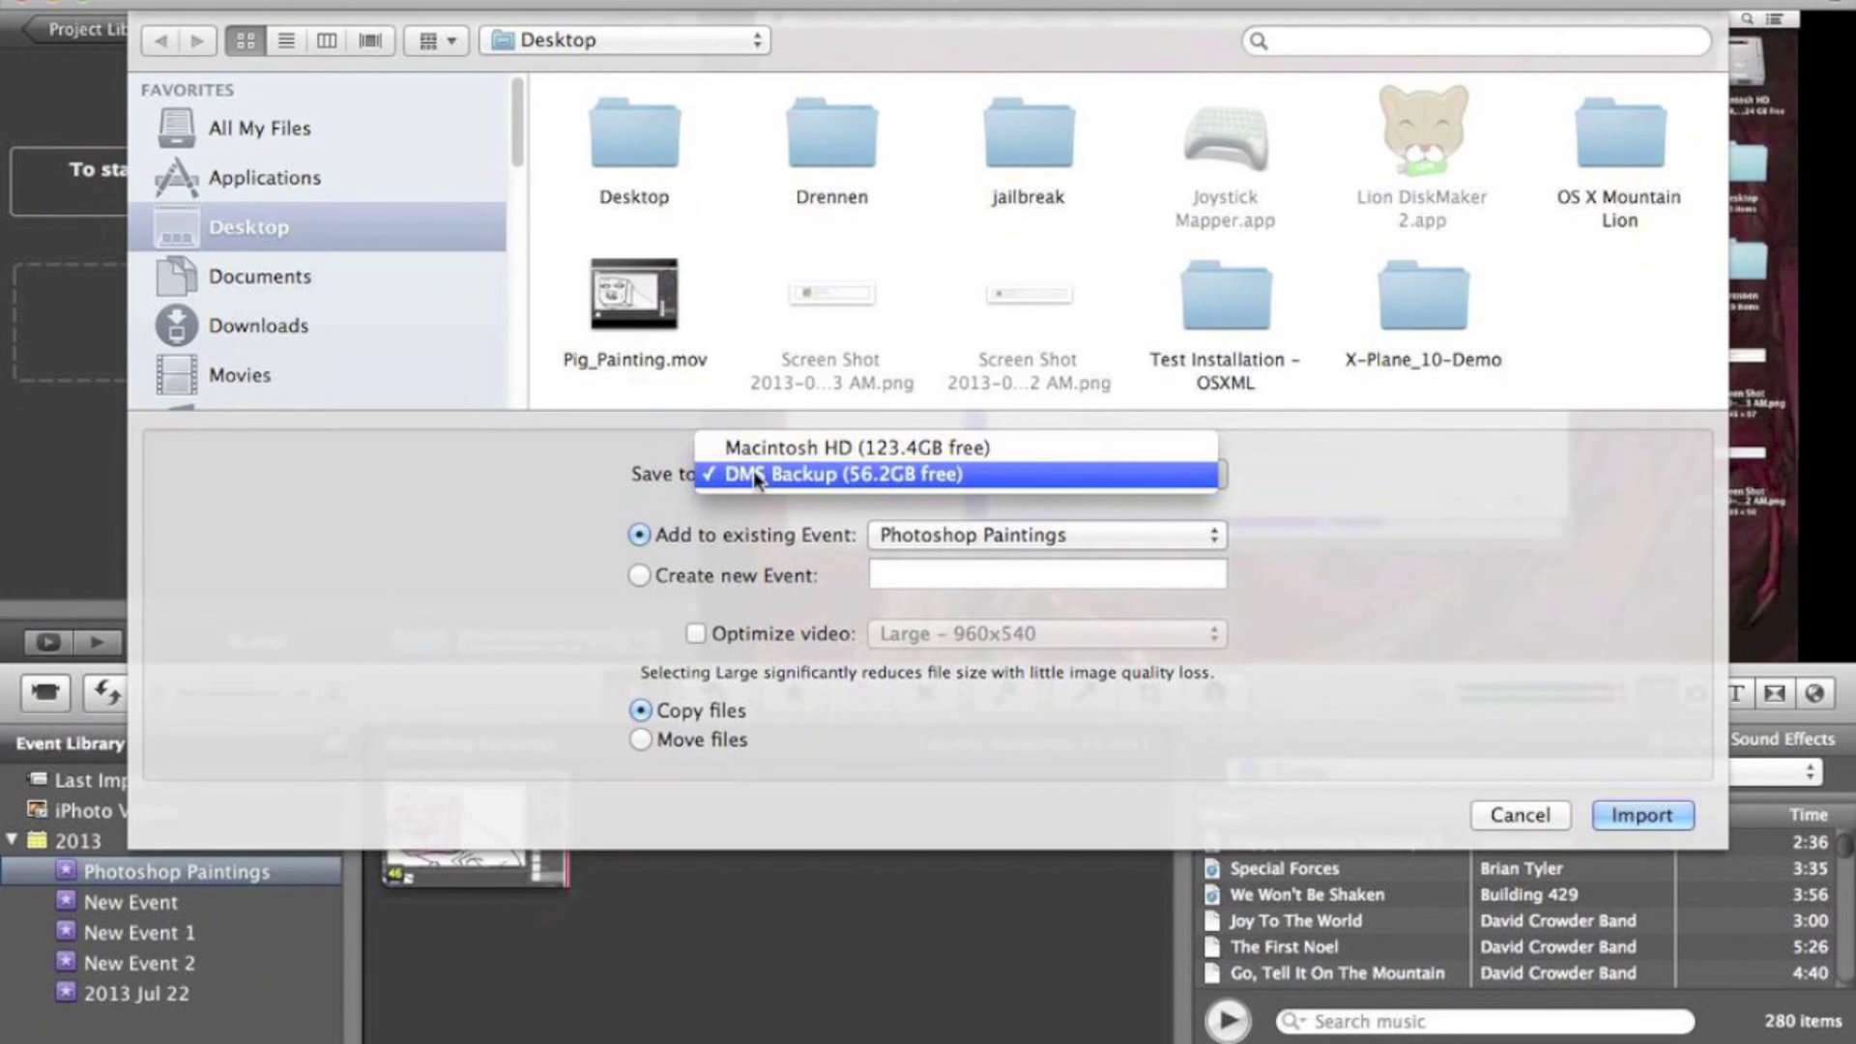
pyautogui.click(755, 476)
pyautogui.click(778, 470)
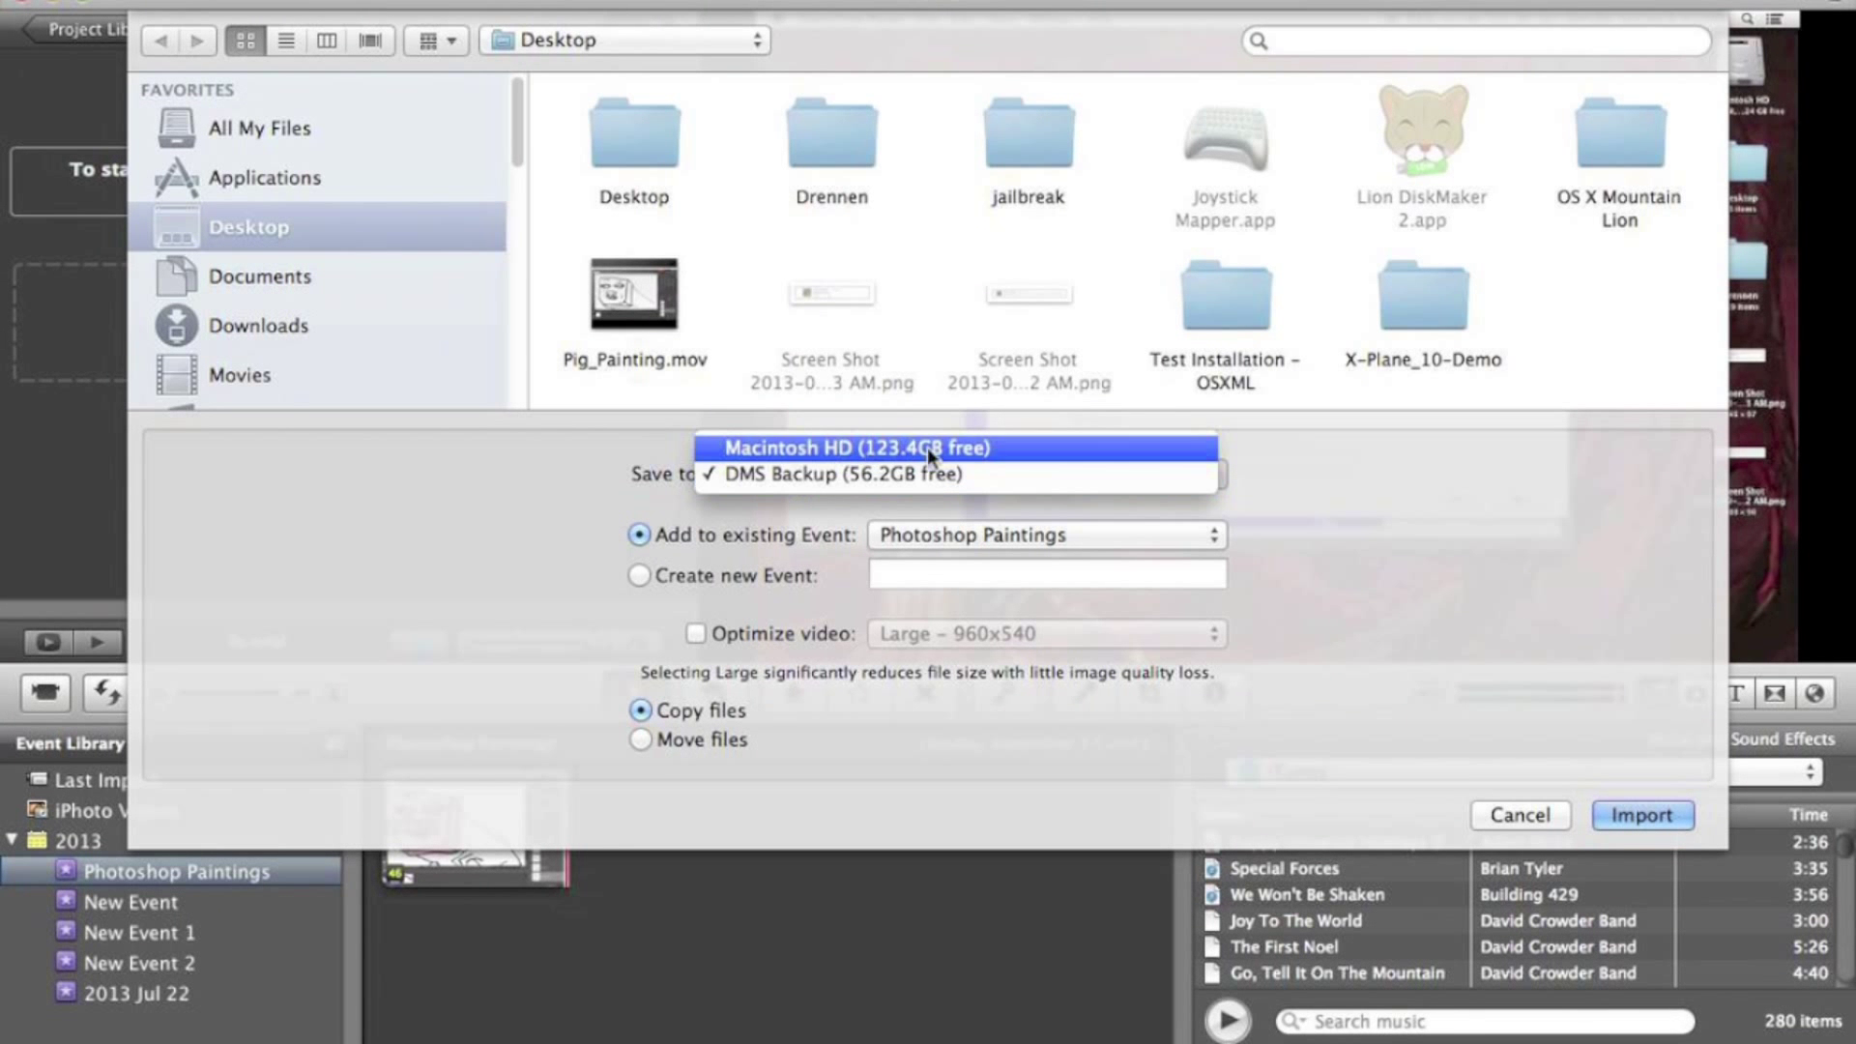
pyautogui.click(541, 468)
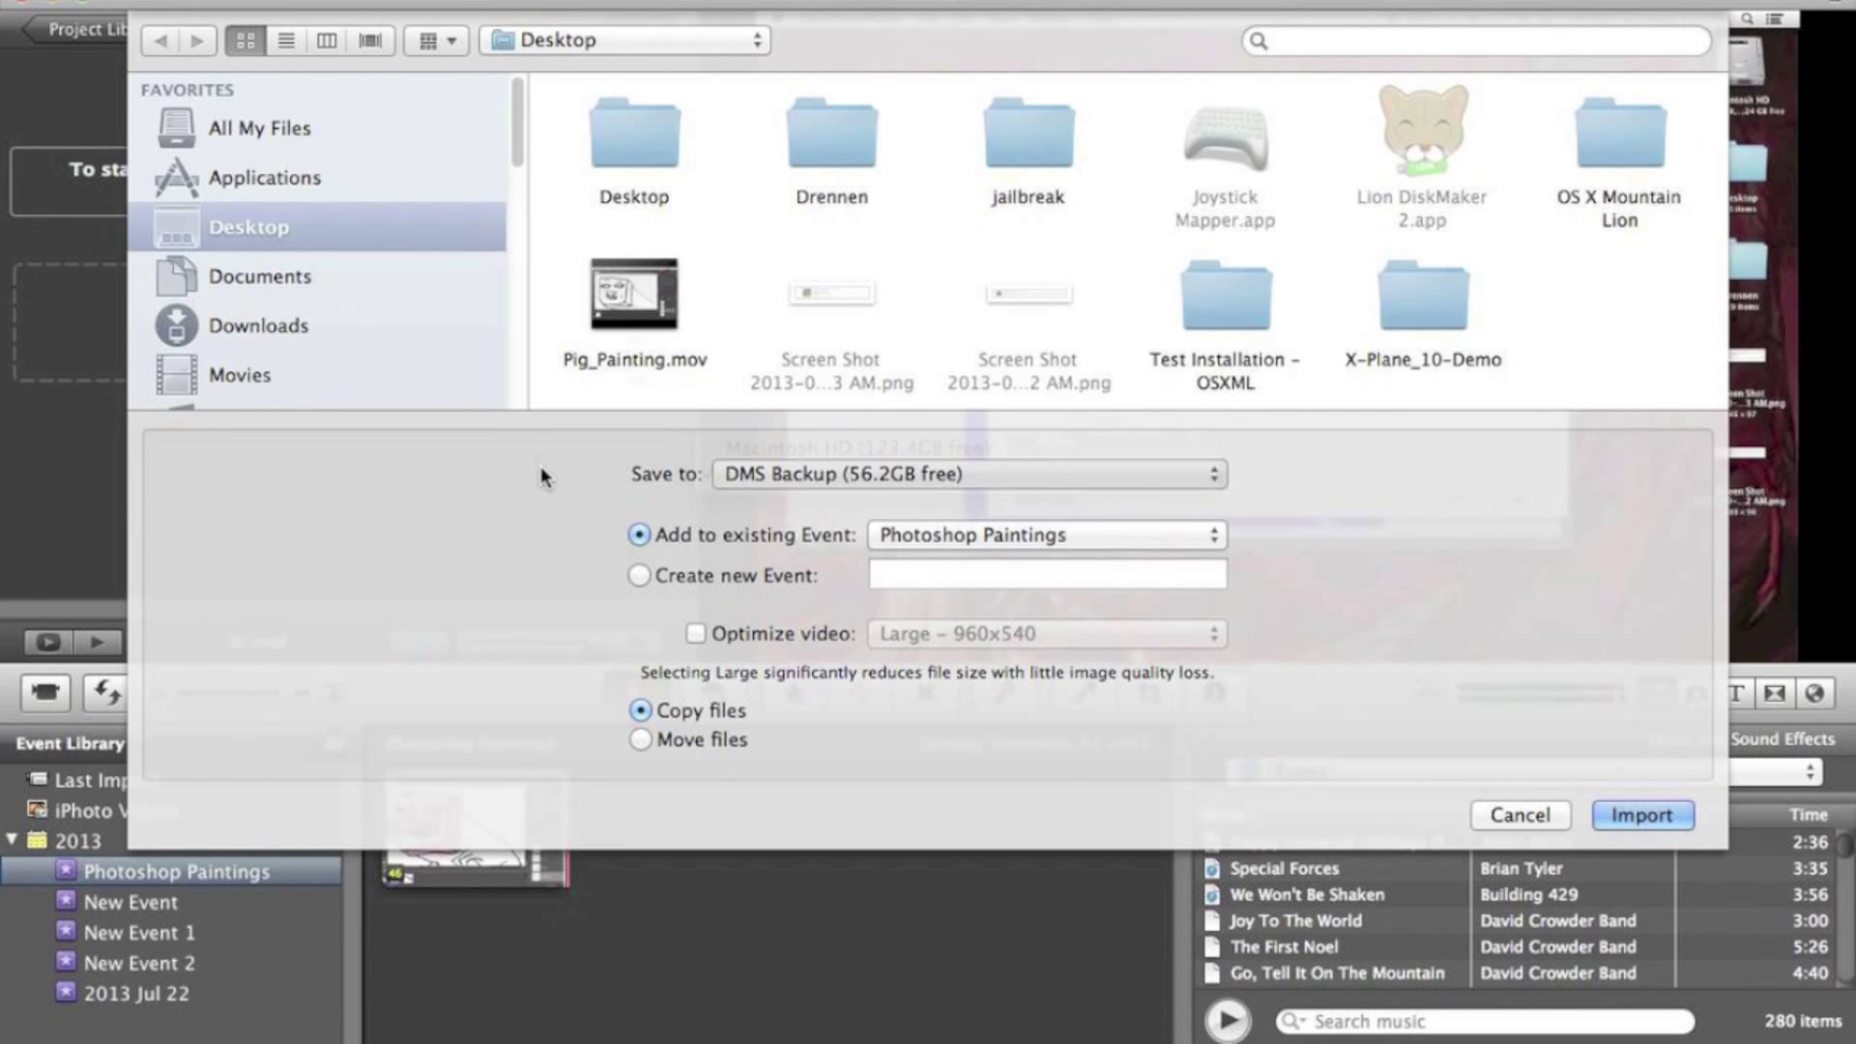
pyautogui.click(822, 488)
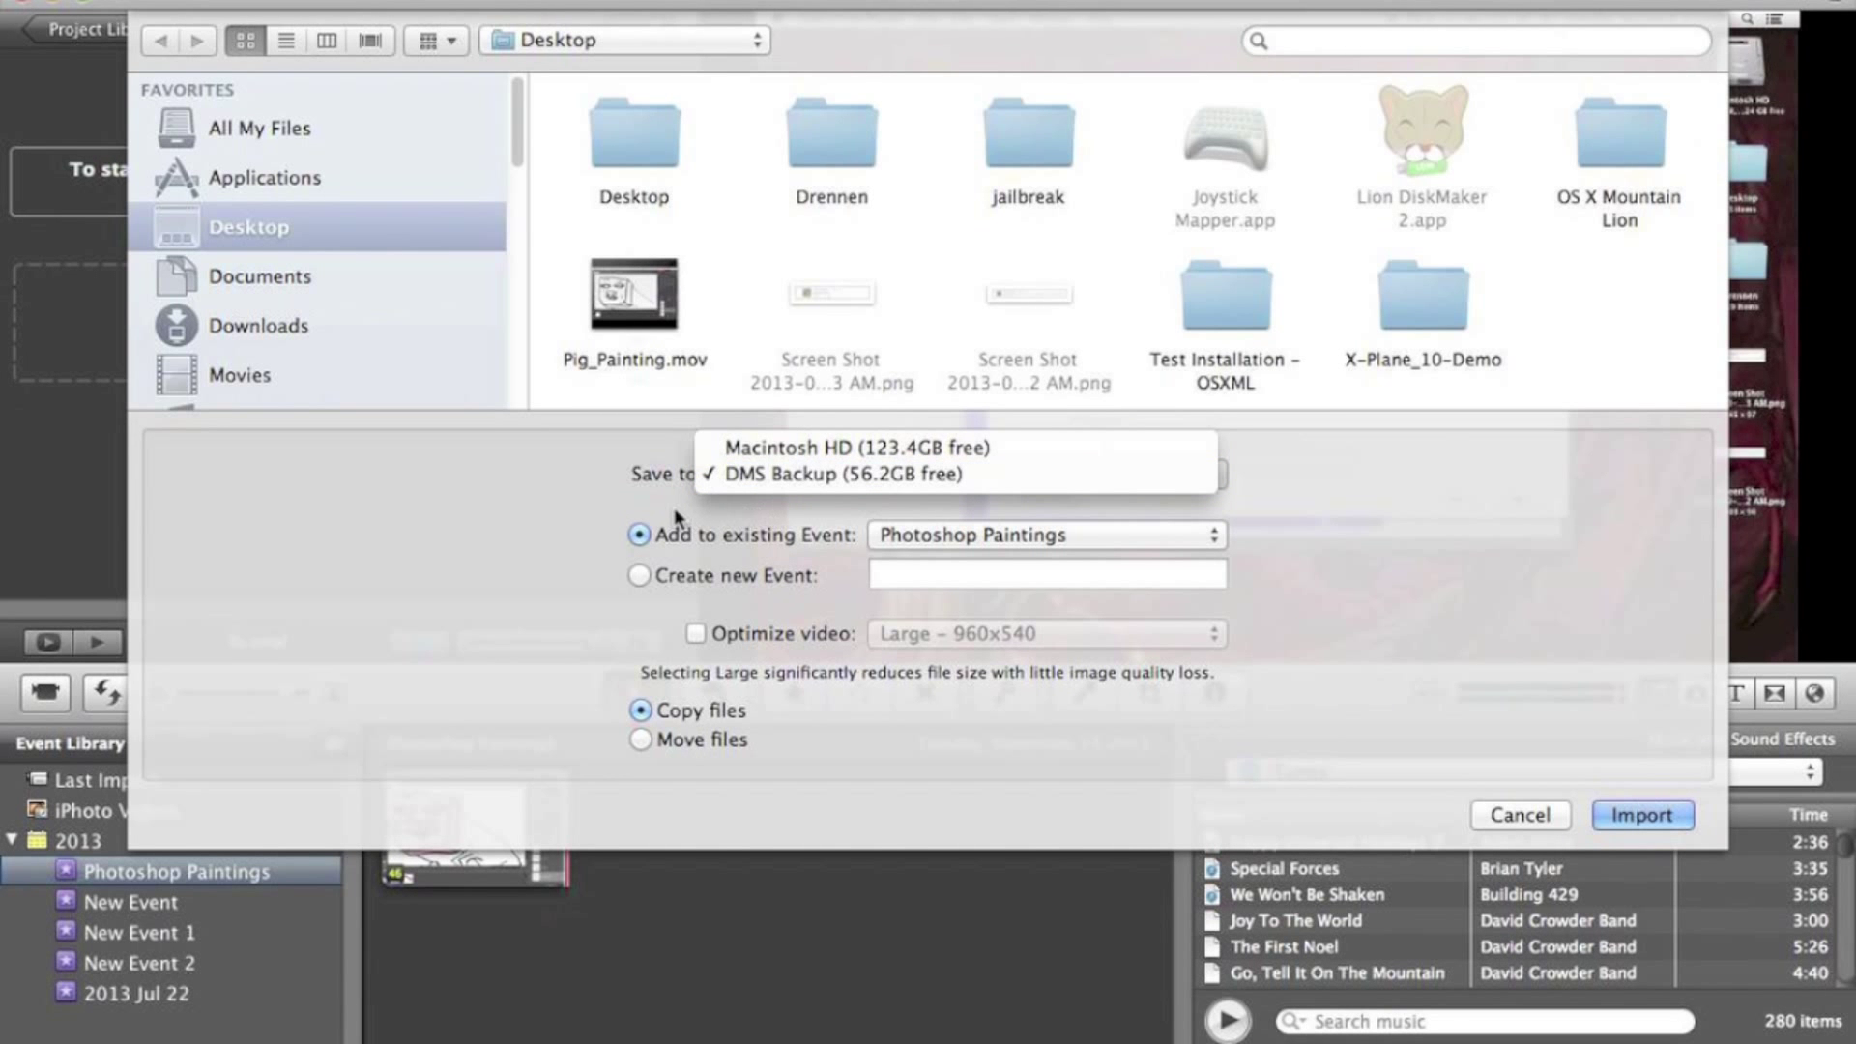
pyautogui.click(1226, 473)
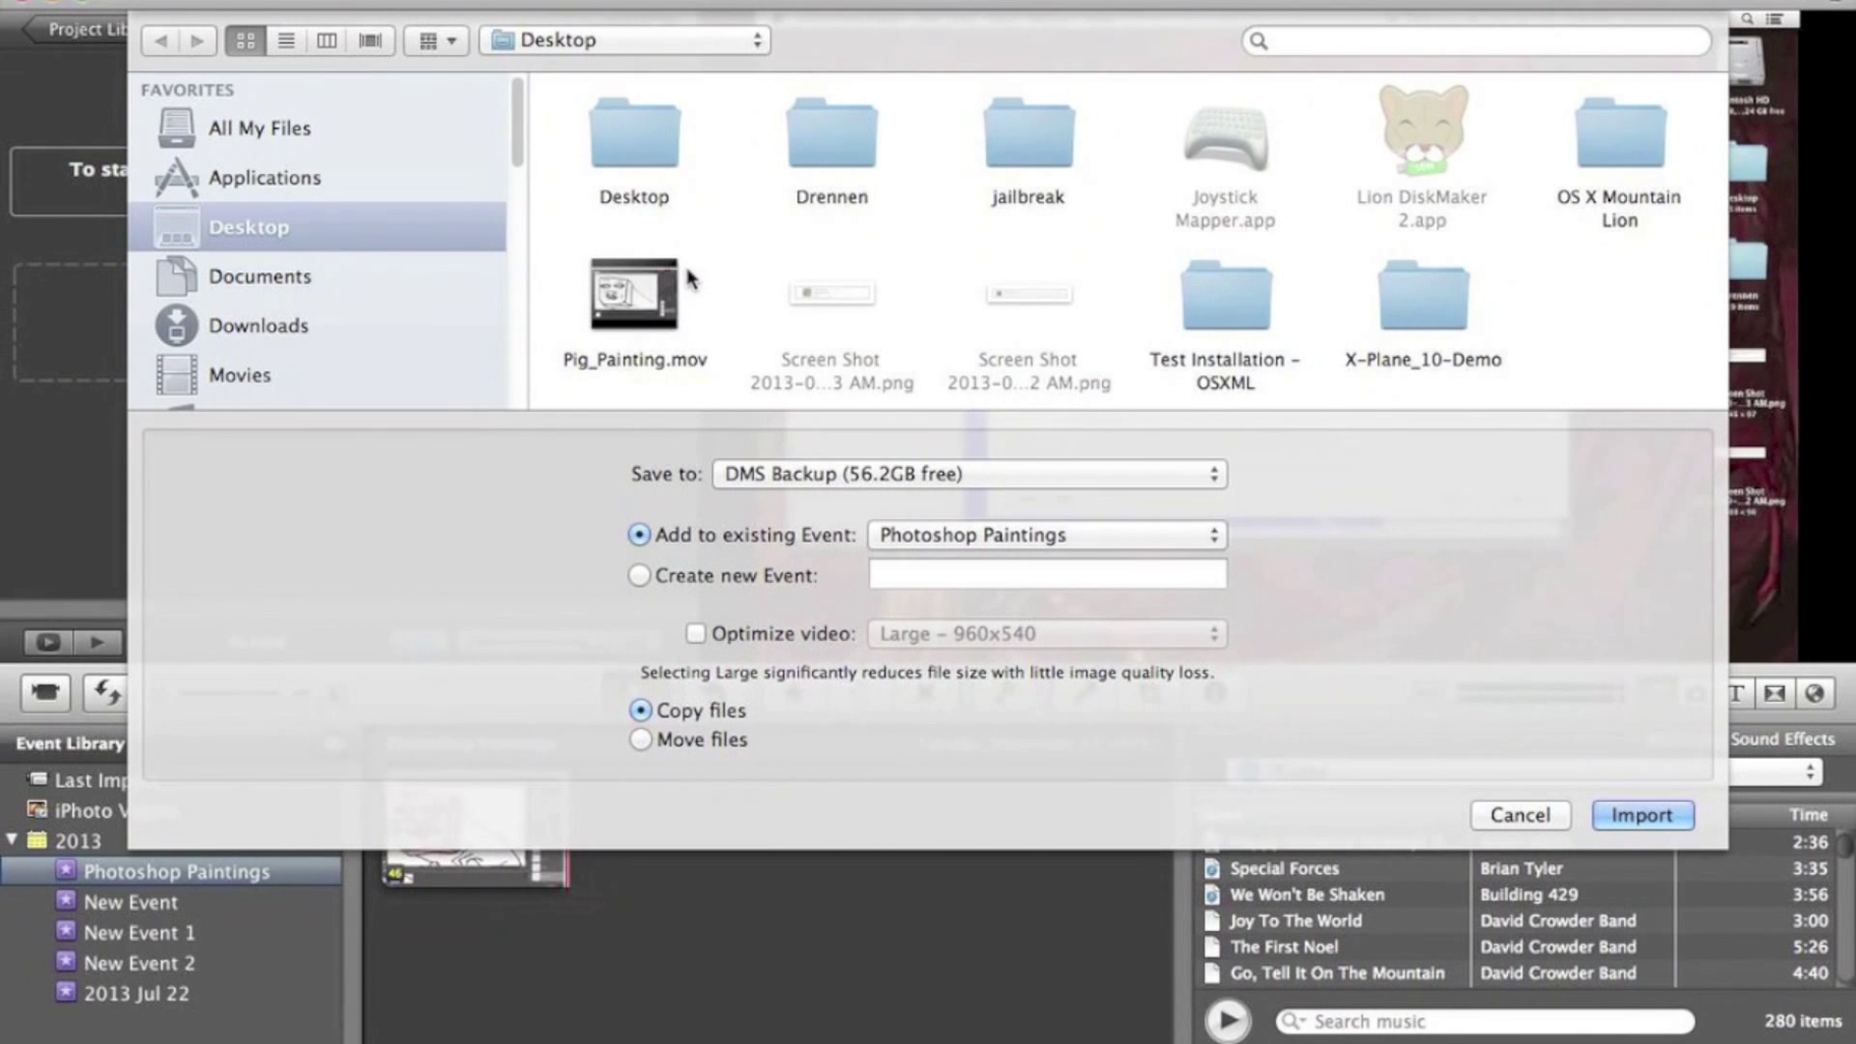
# Select Pig_Painting.mov as the clip to import.
pyautogui.moveTo(674, 340)
pyautogui.moveTo(619, 286); pyautogui.dragTo(606, 284)
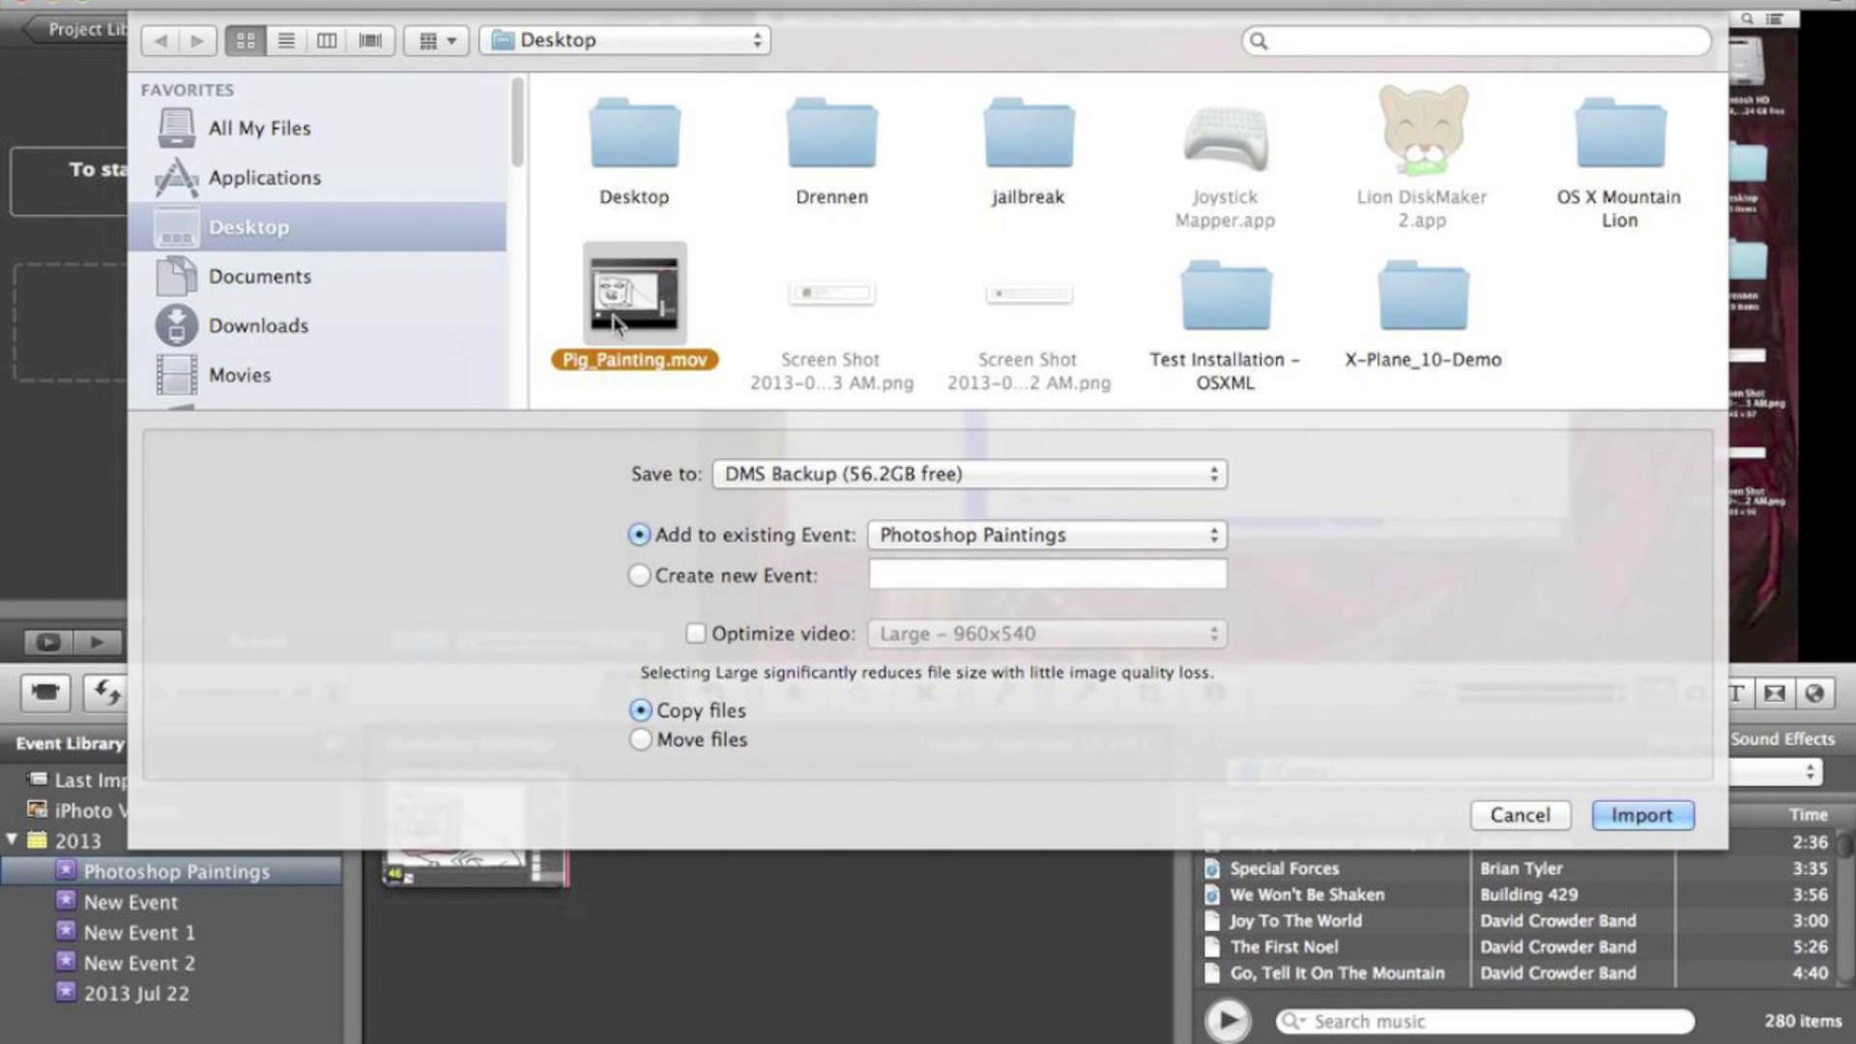
pyautogui.moveTo(656, 316)
pyautogui.keyDown('super'); pyautogui.click(654, 341); pyautogui.keyUp('super')
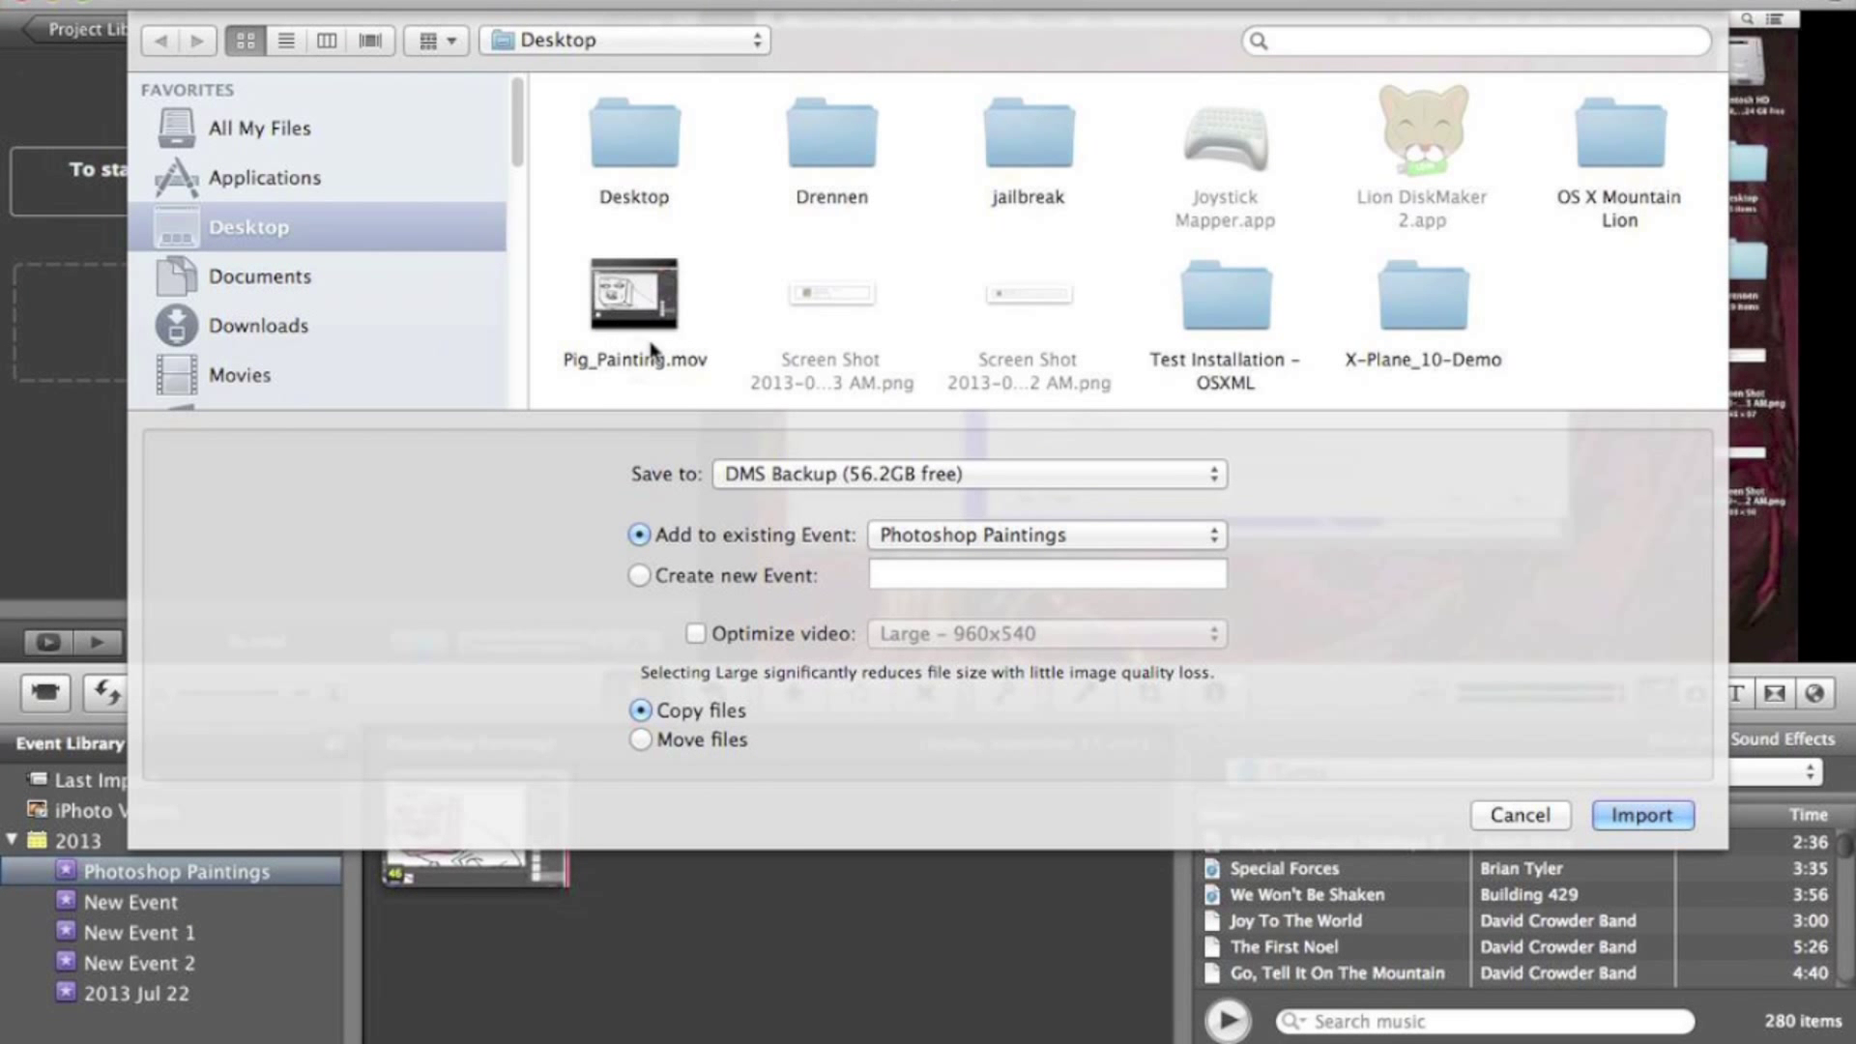
pyautogui.click(648, 332)
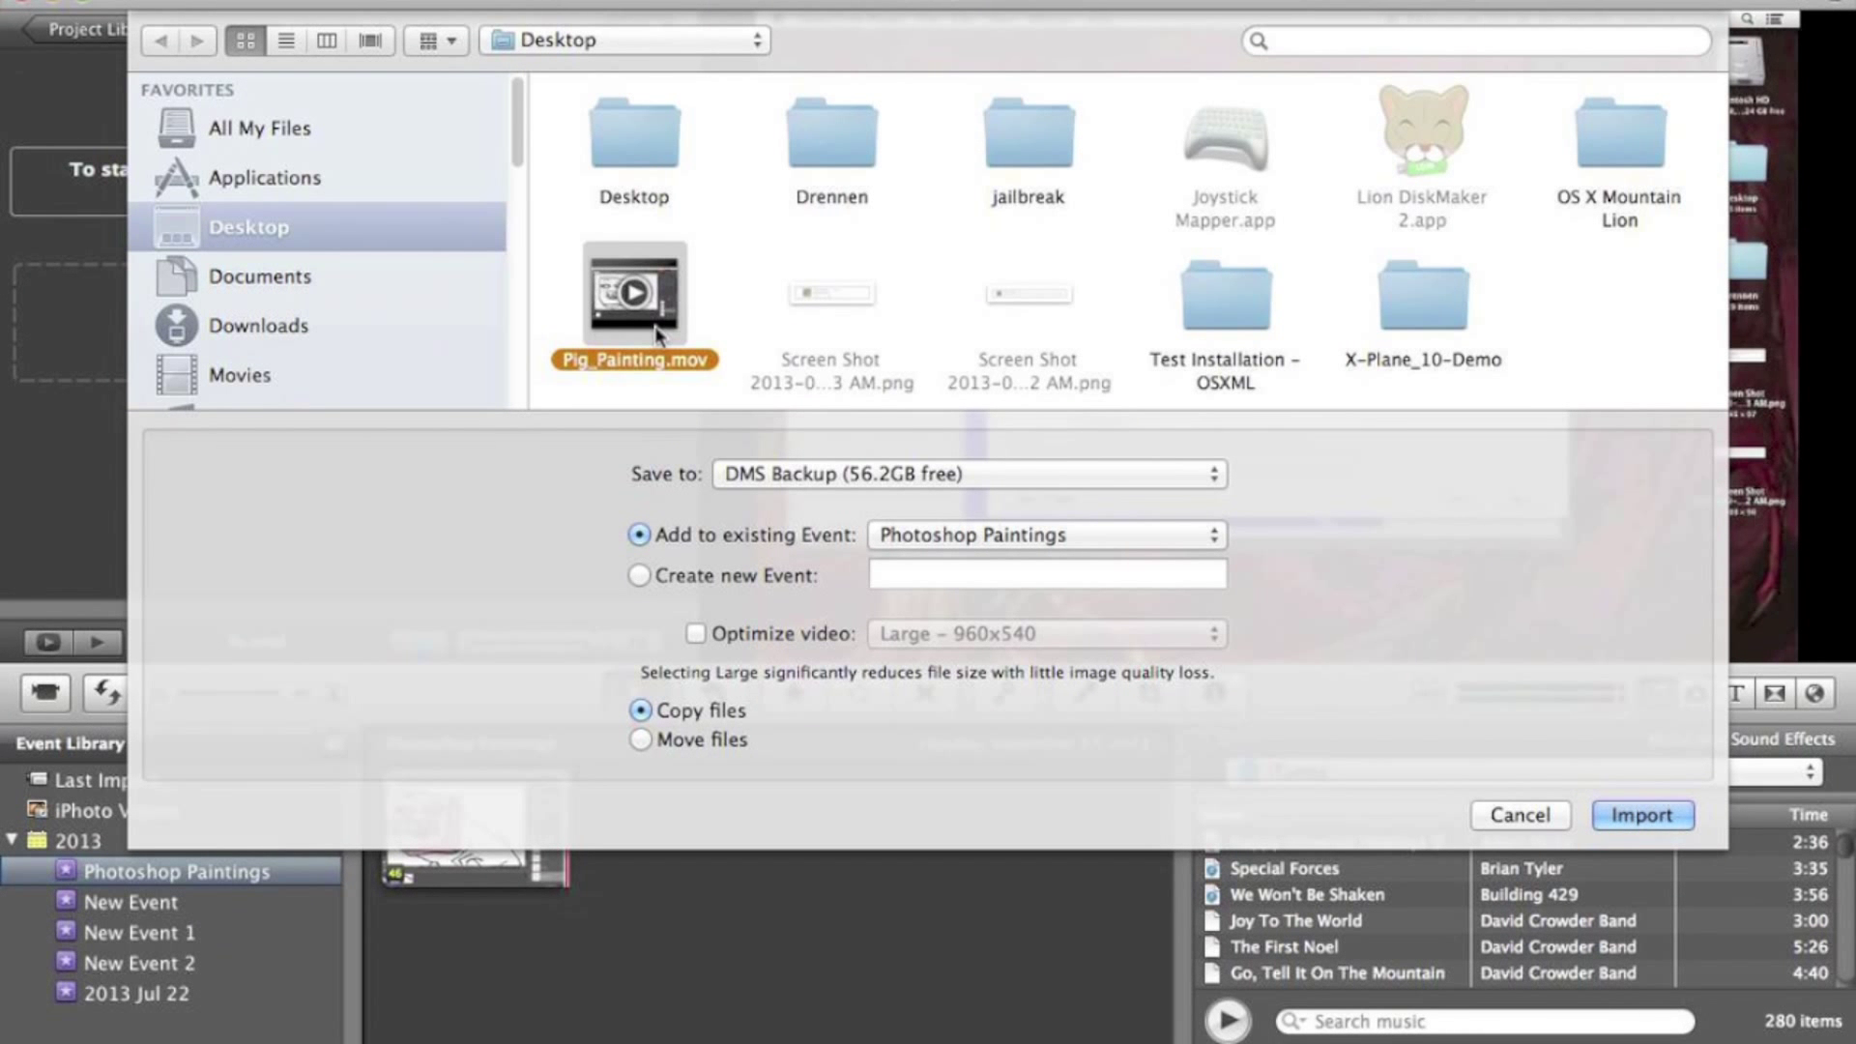
# Toggle Save to between Macintosh HD and DMS Backup, leave DMS Backup, then cancel the import.
pyautogui.click(919, 475)
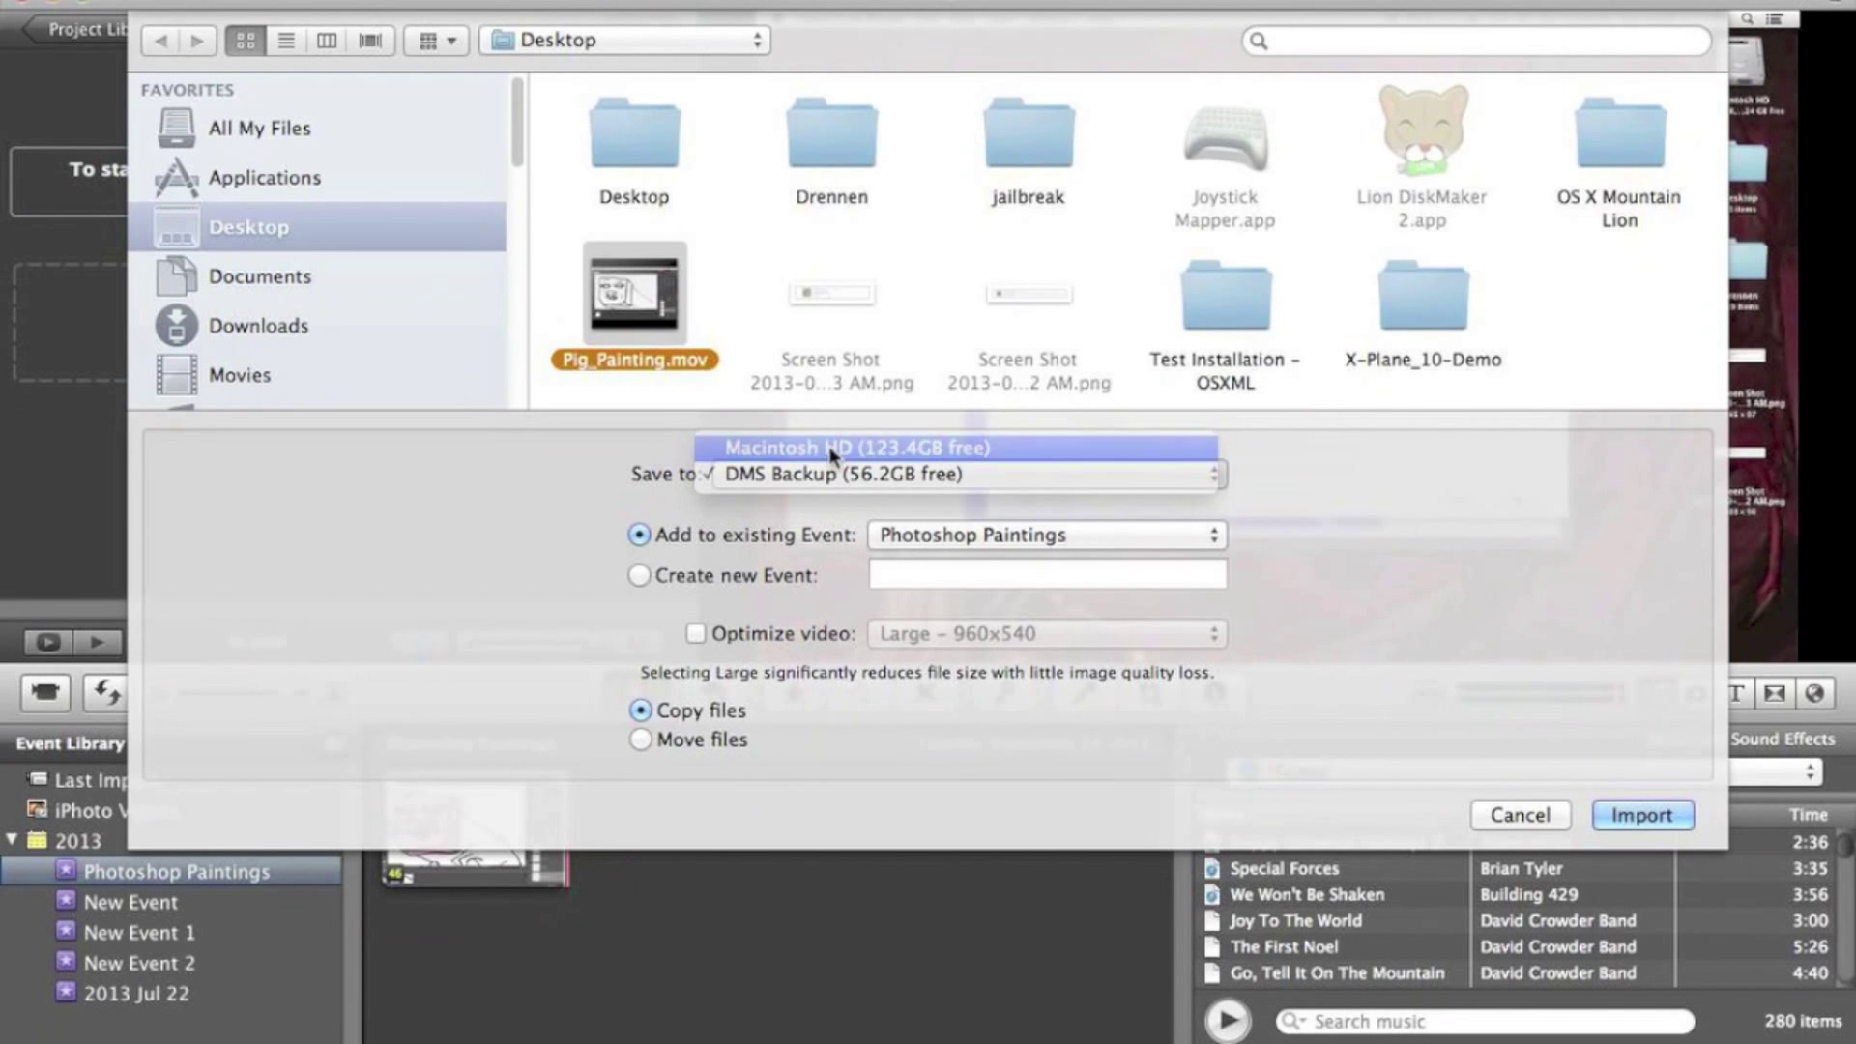
pyautogui.click(832, 448)
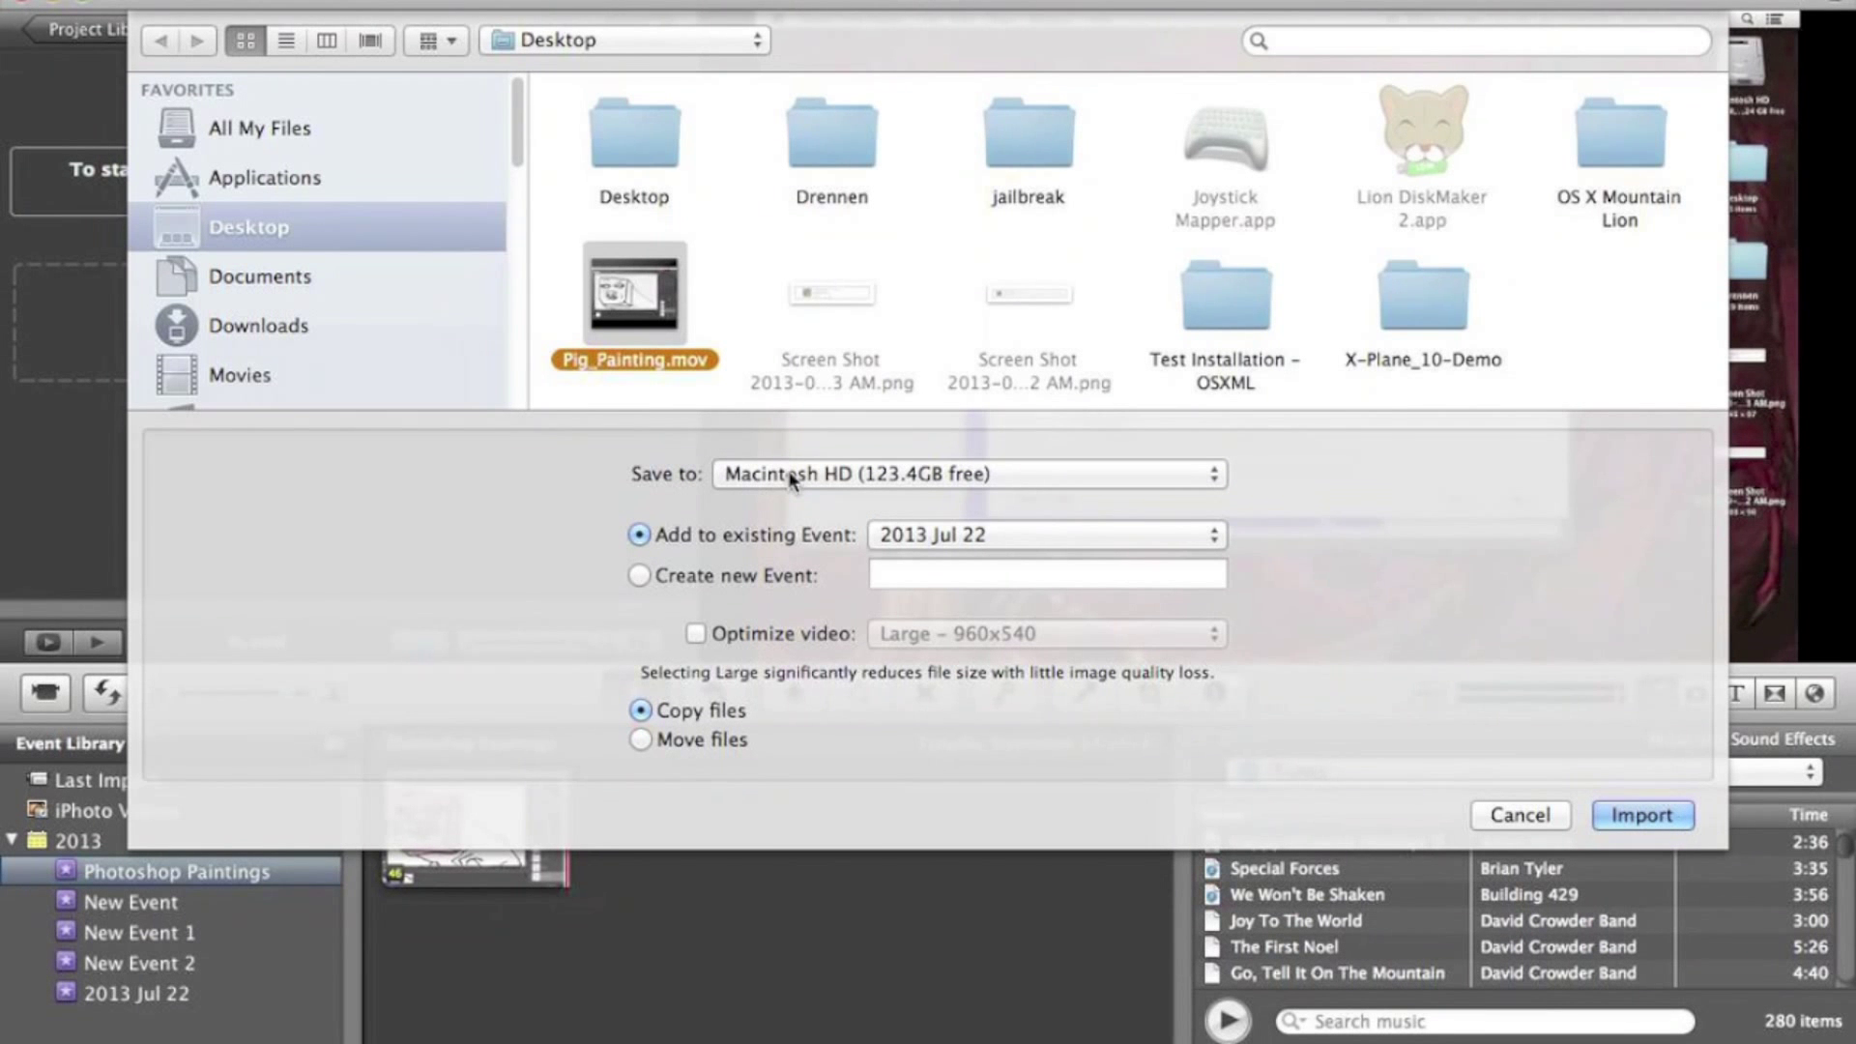
pyautogui.click(920, 476)
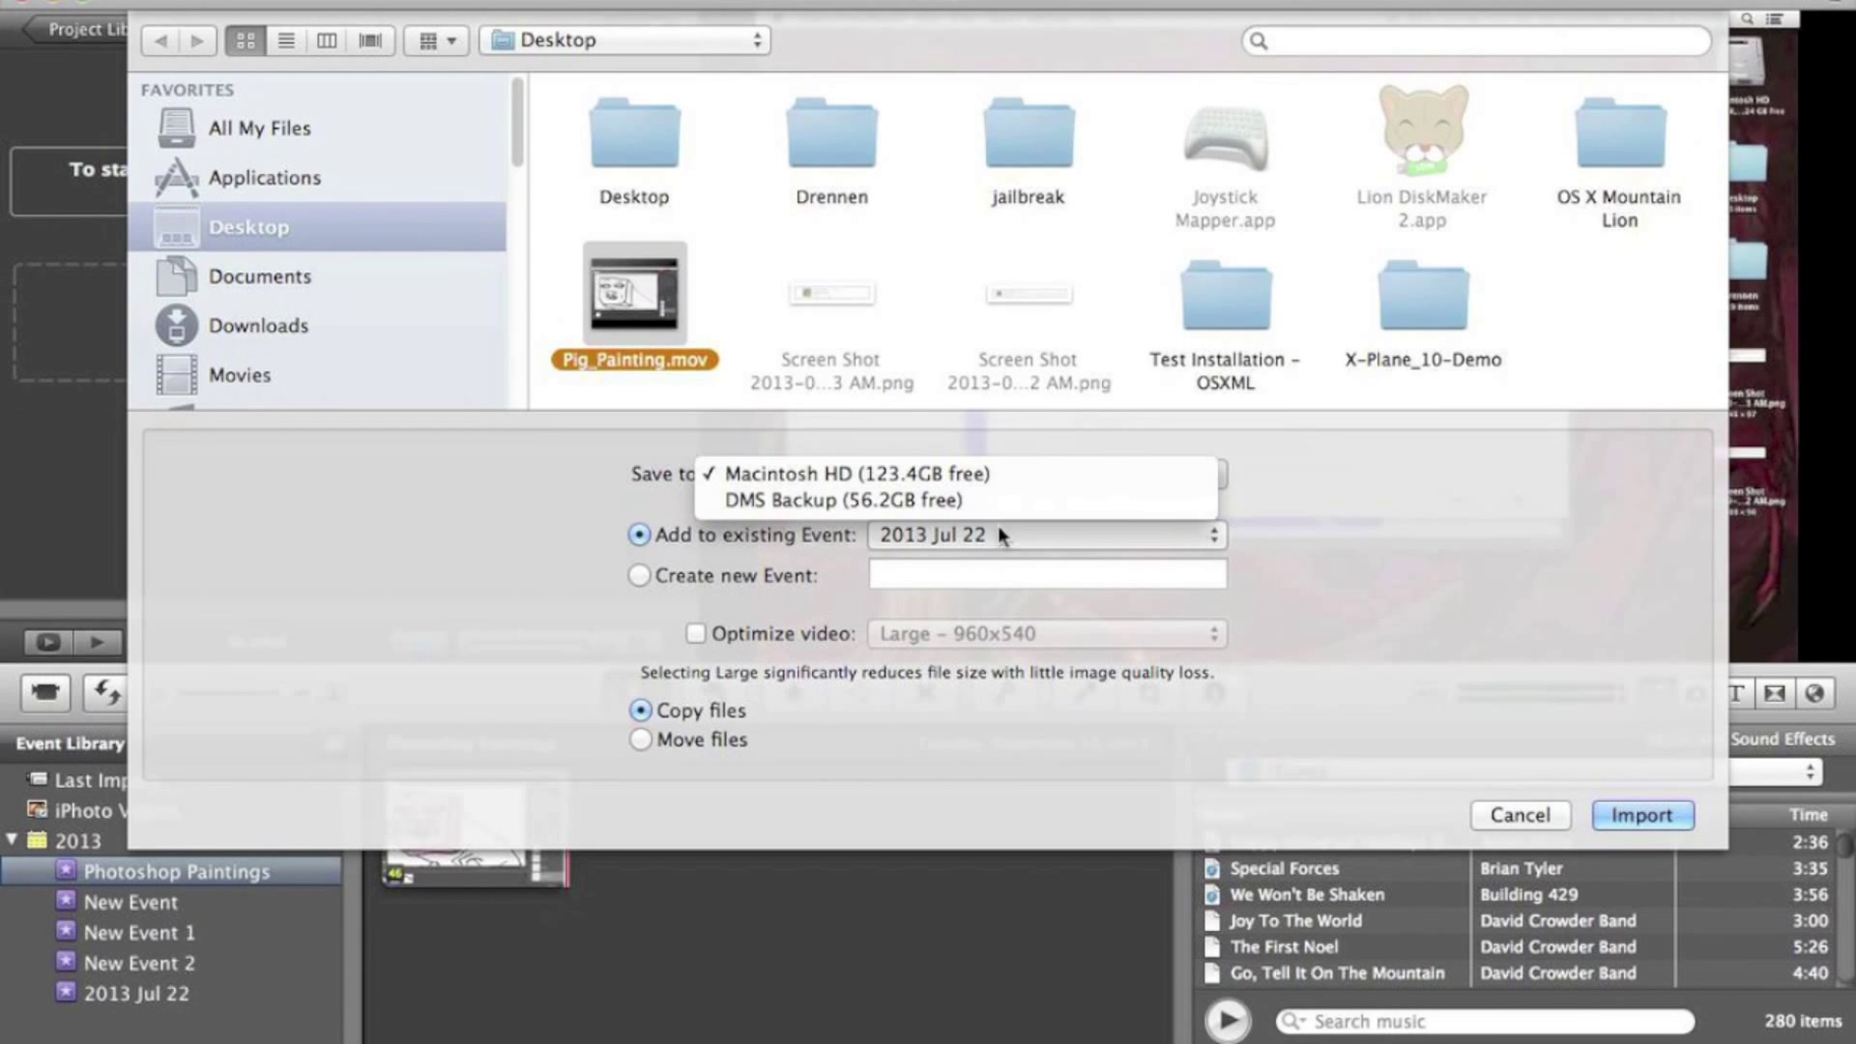
pyautogui.click(940, 498)
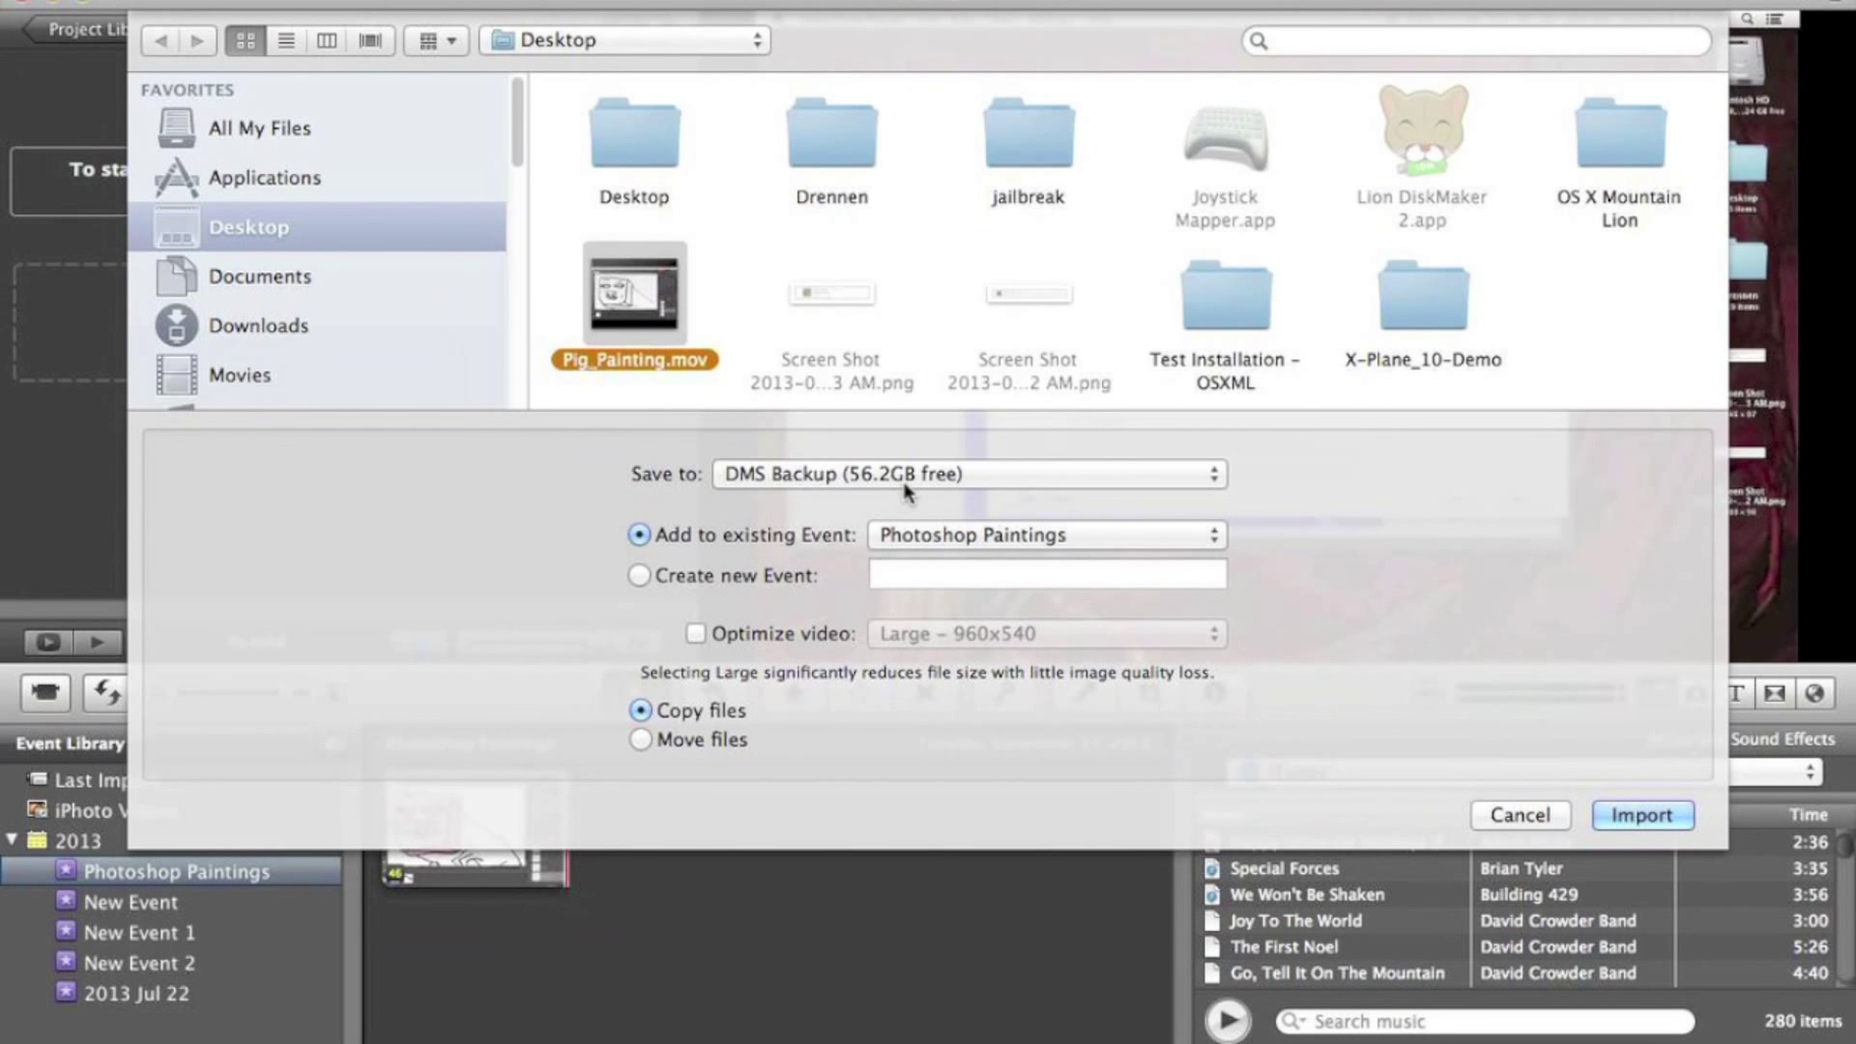
pyautogui.click(909, 491)
pyautogui.click(578, 479)
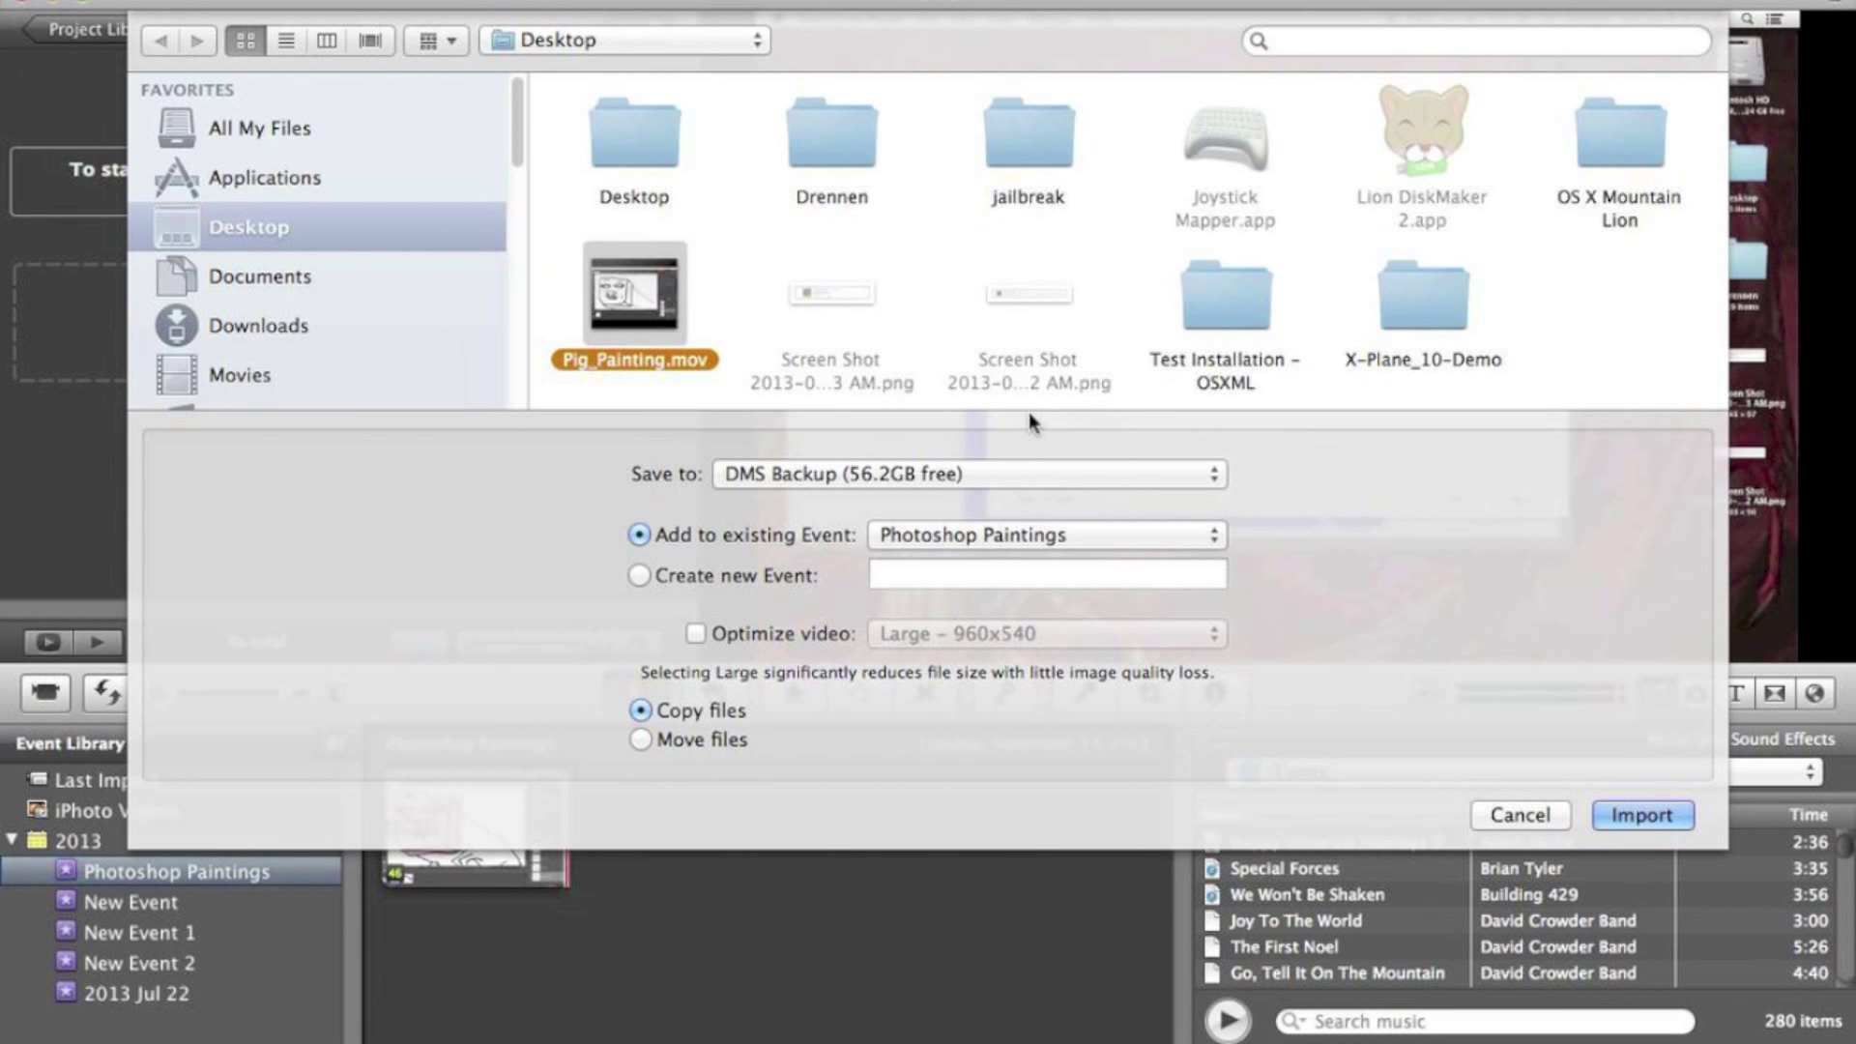
pyautogui.click(1508, 815)
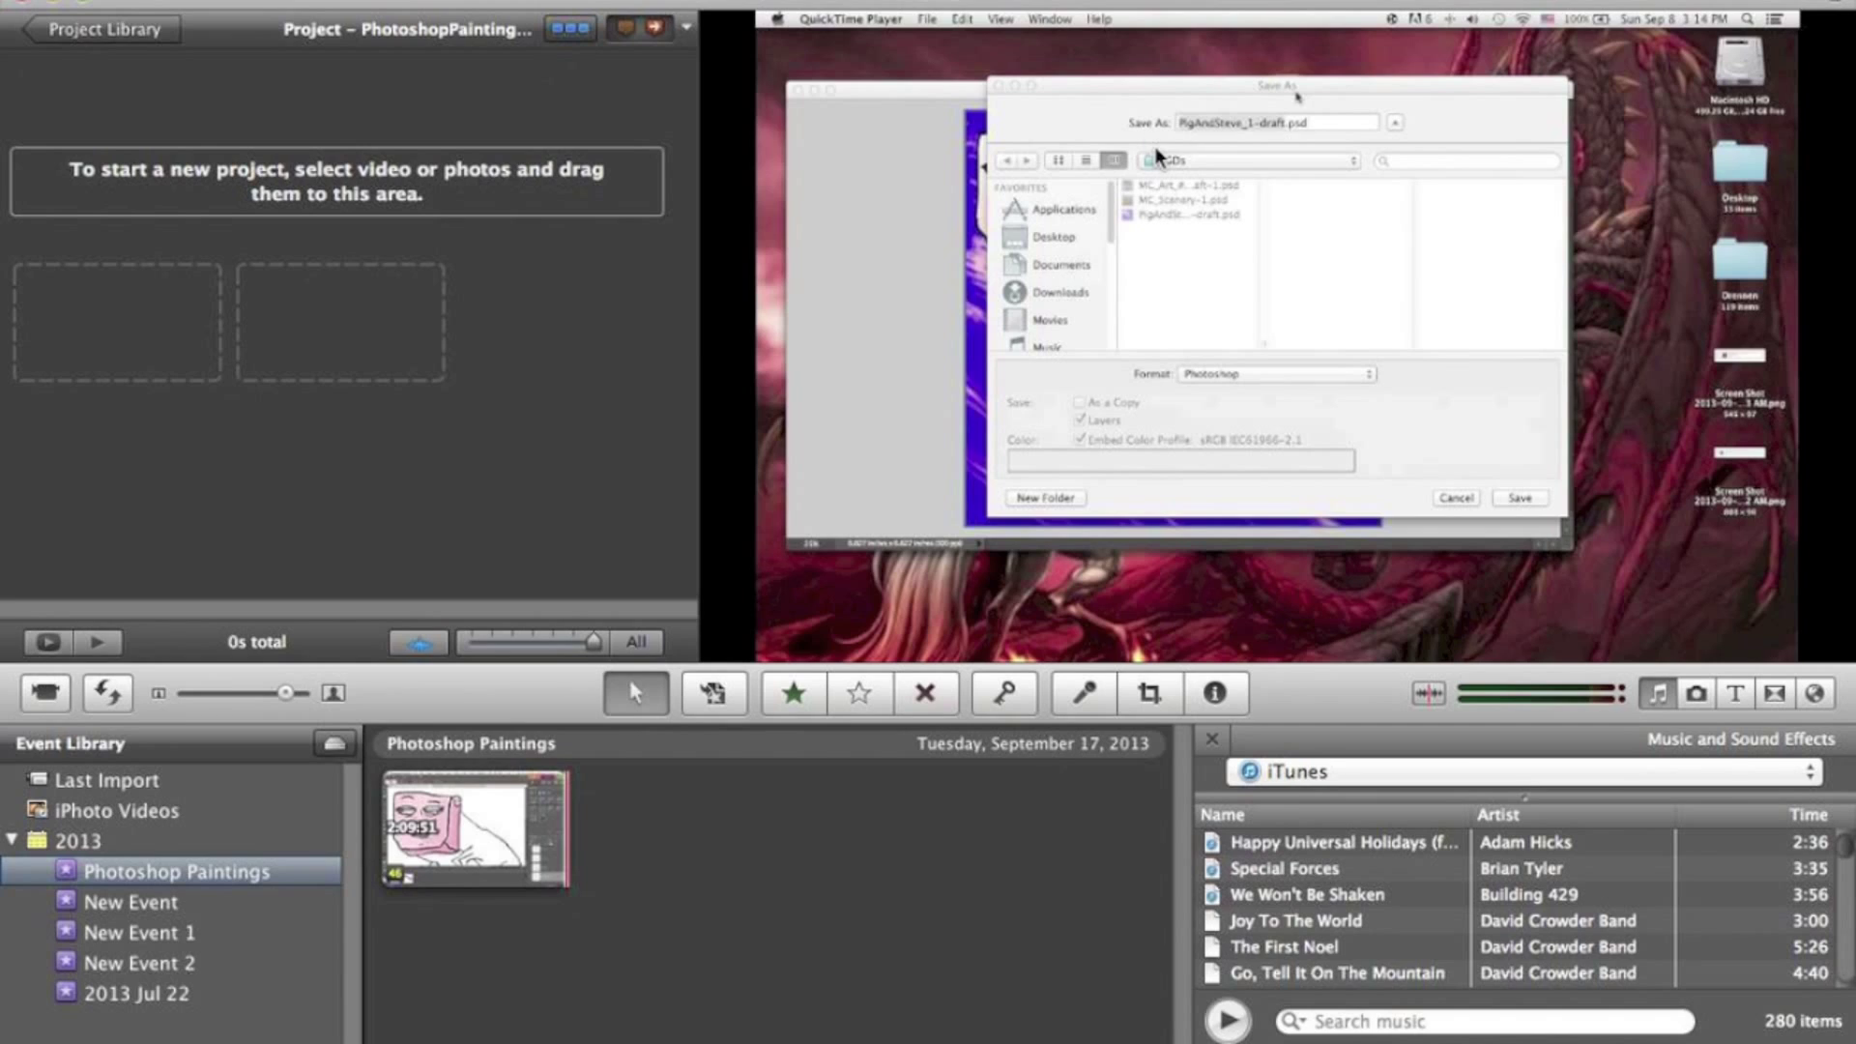
pyautogui.hotkey('ctrl', 'Right')
pyautogui.hotkey('ctrl', 'Left')
pyautogui.hotkey('ctrl', 'Right')
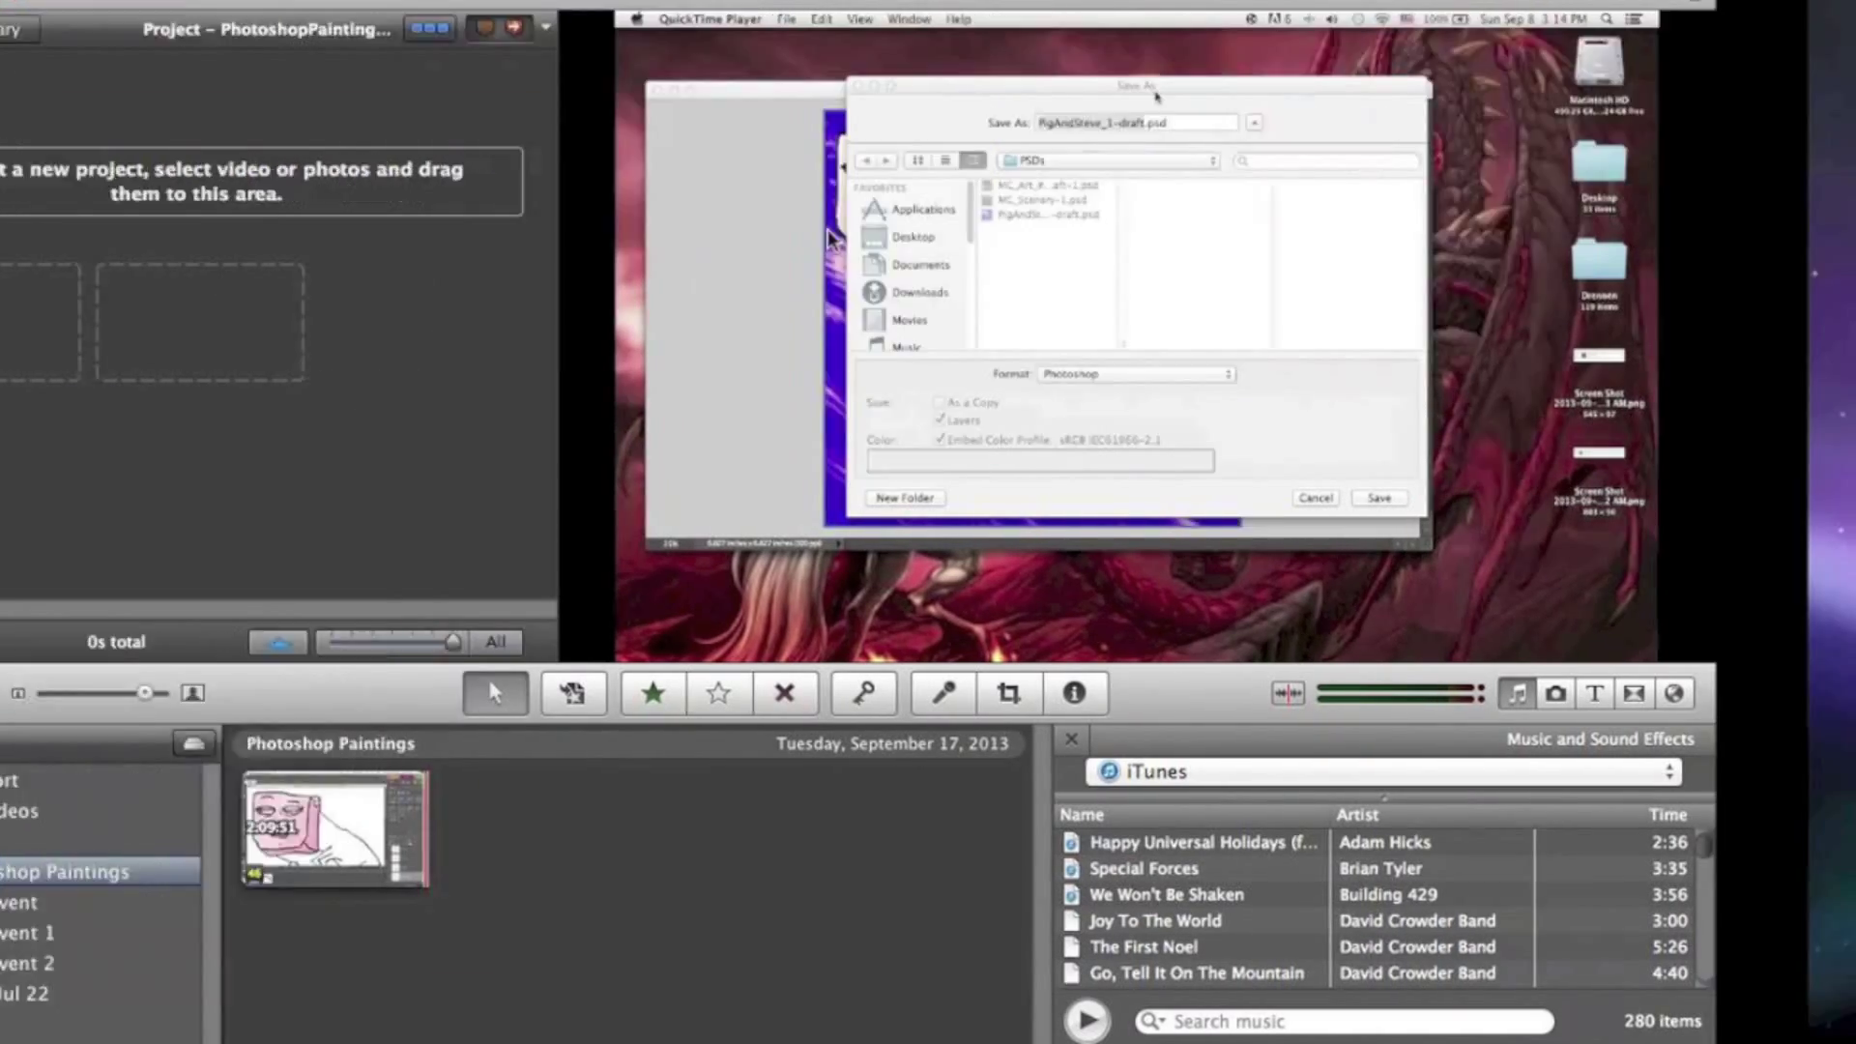
pyautogui.hotkey('ctrl', 'Left')
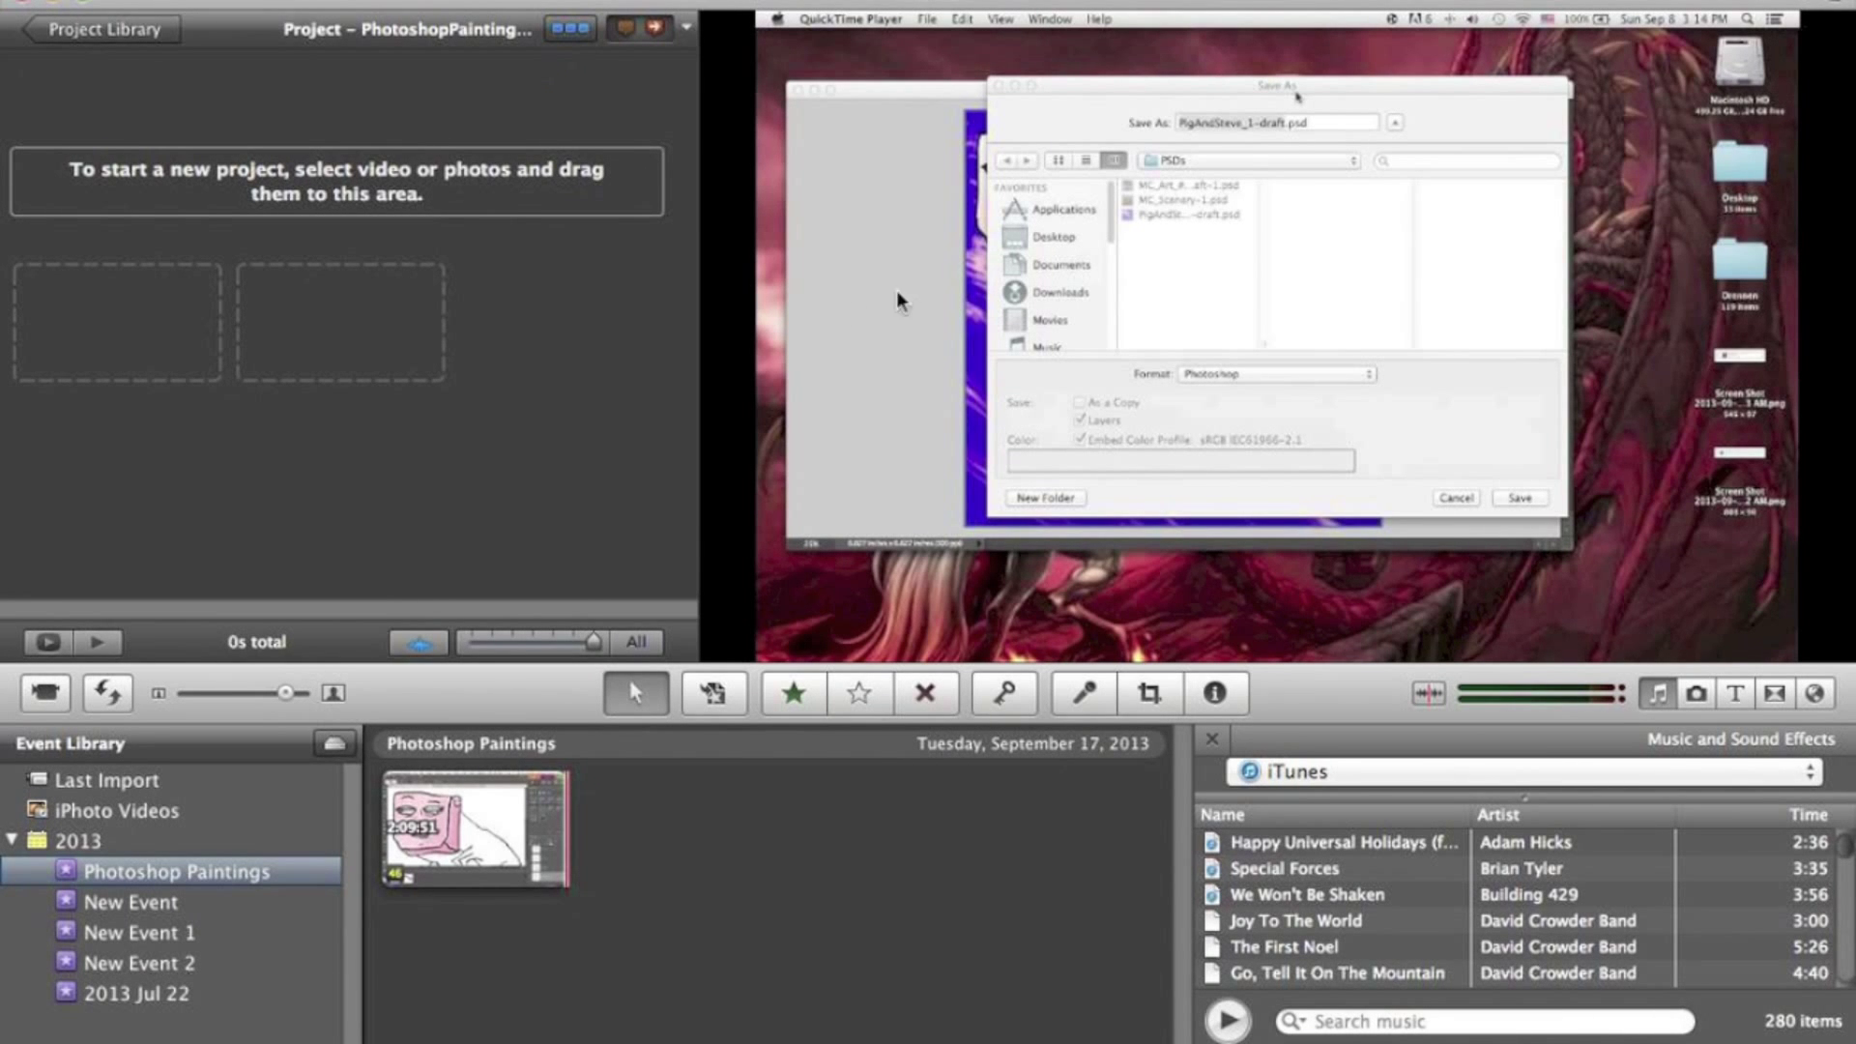
pyautogui.hotkey('ctrl', 'Right')
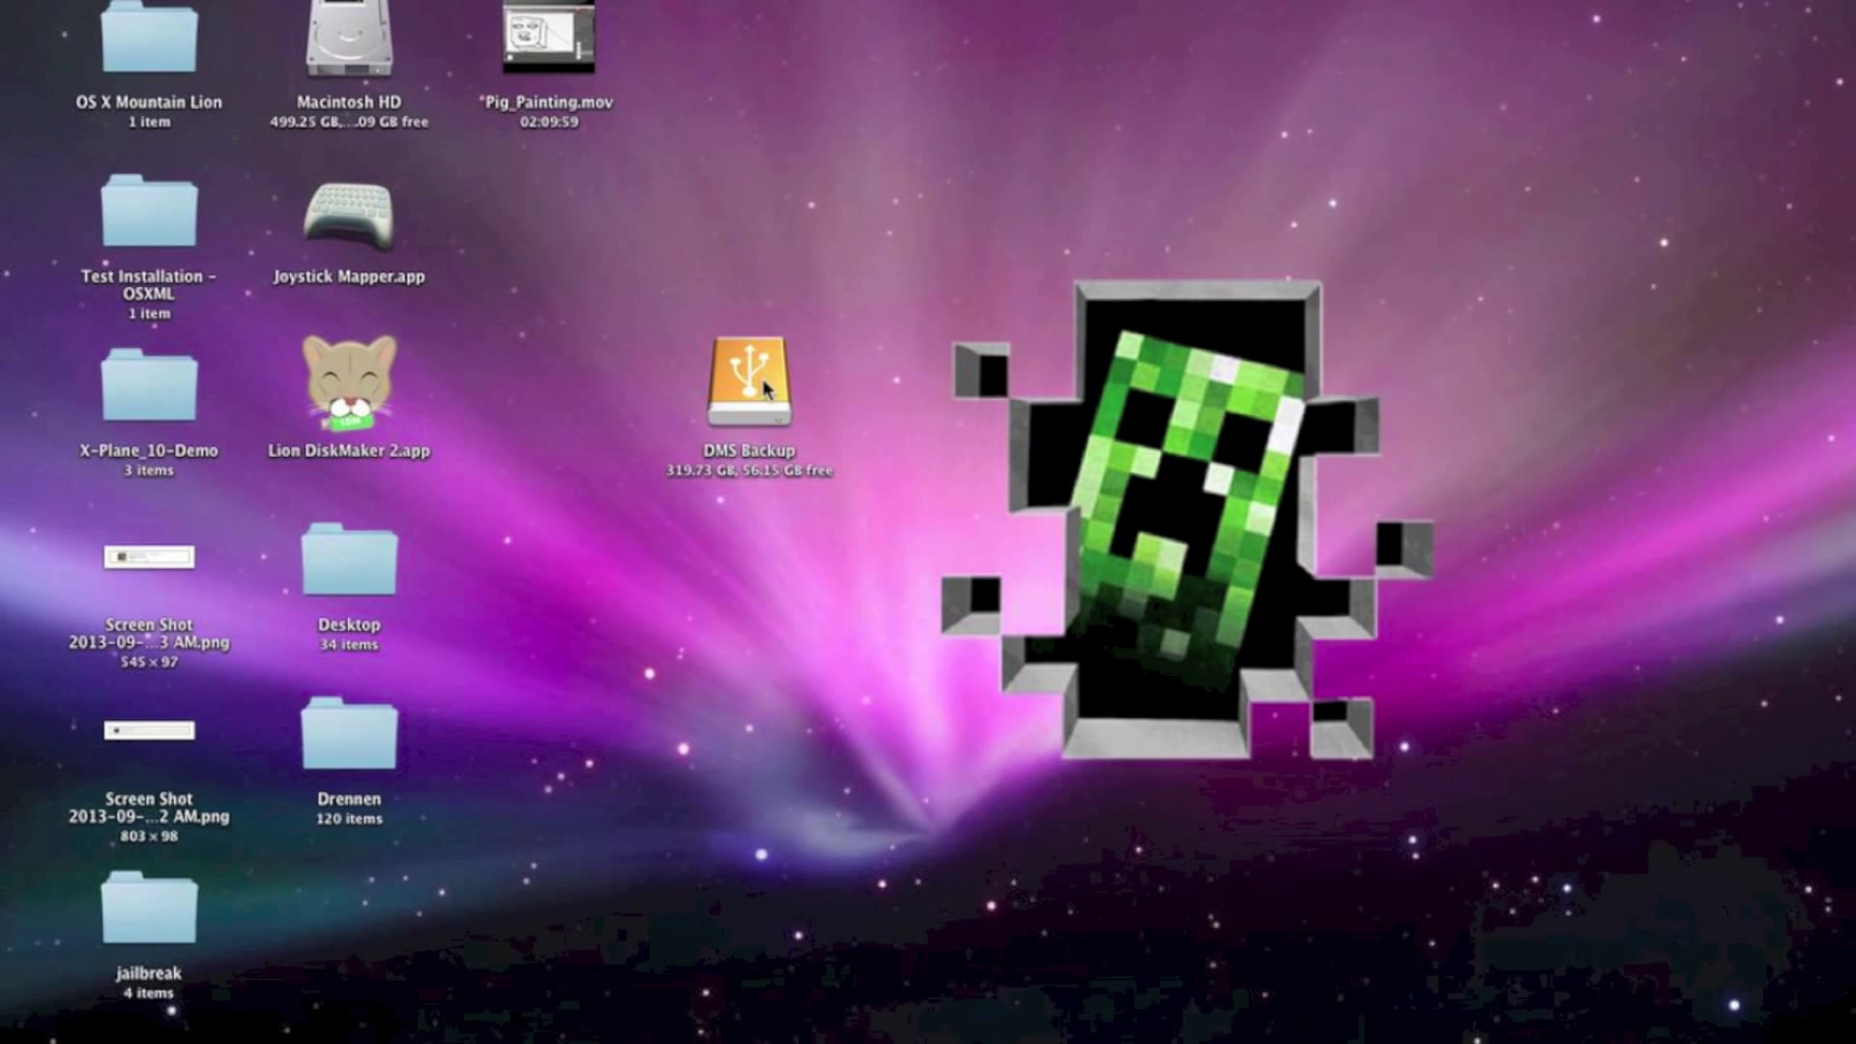
# Select desktop icons, clear the selection, and switch between the iMovie and desktop Spaces.
pyautogui.click(774, 396)
pyautogui.click(544, 60)
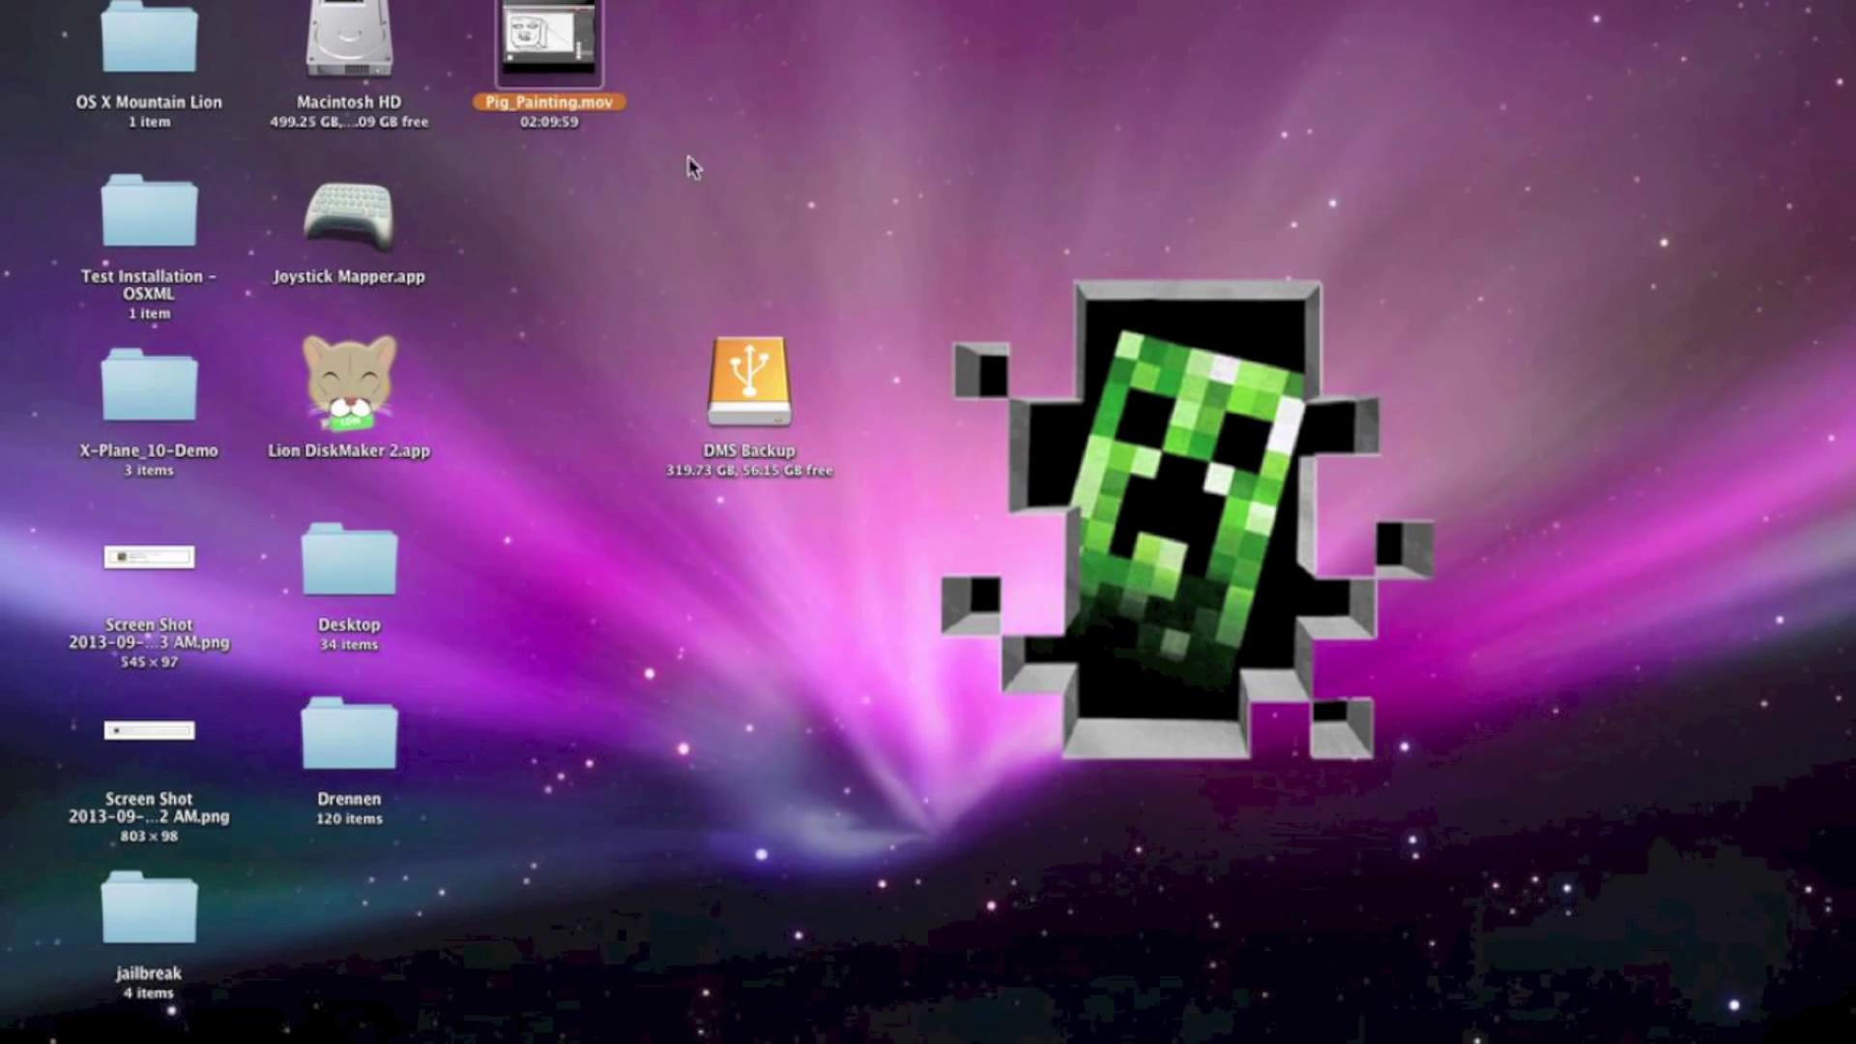
pyautogui.hotkey('ctrl', 'Left')
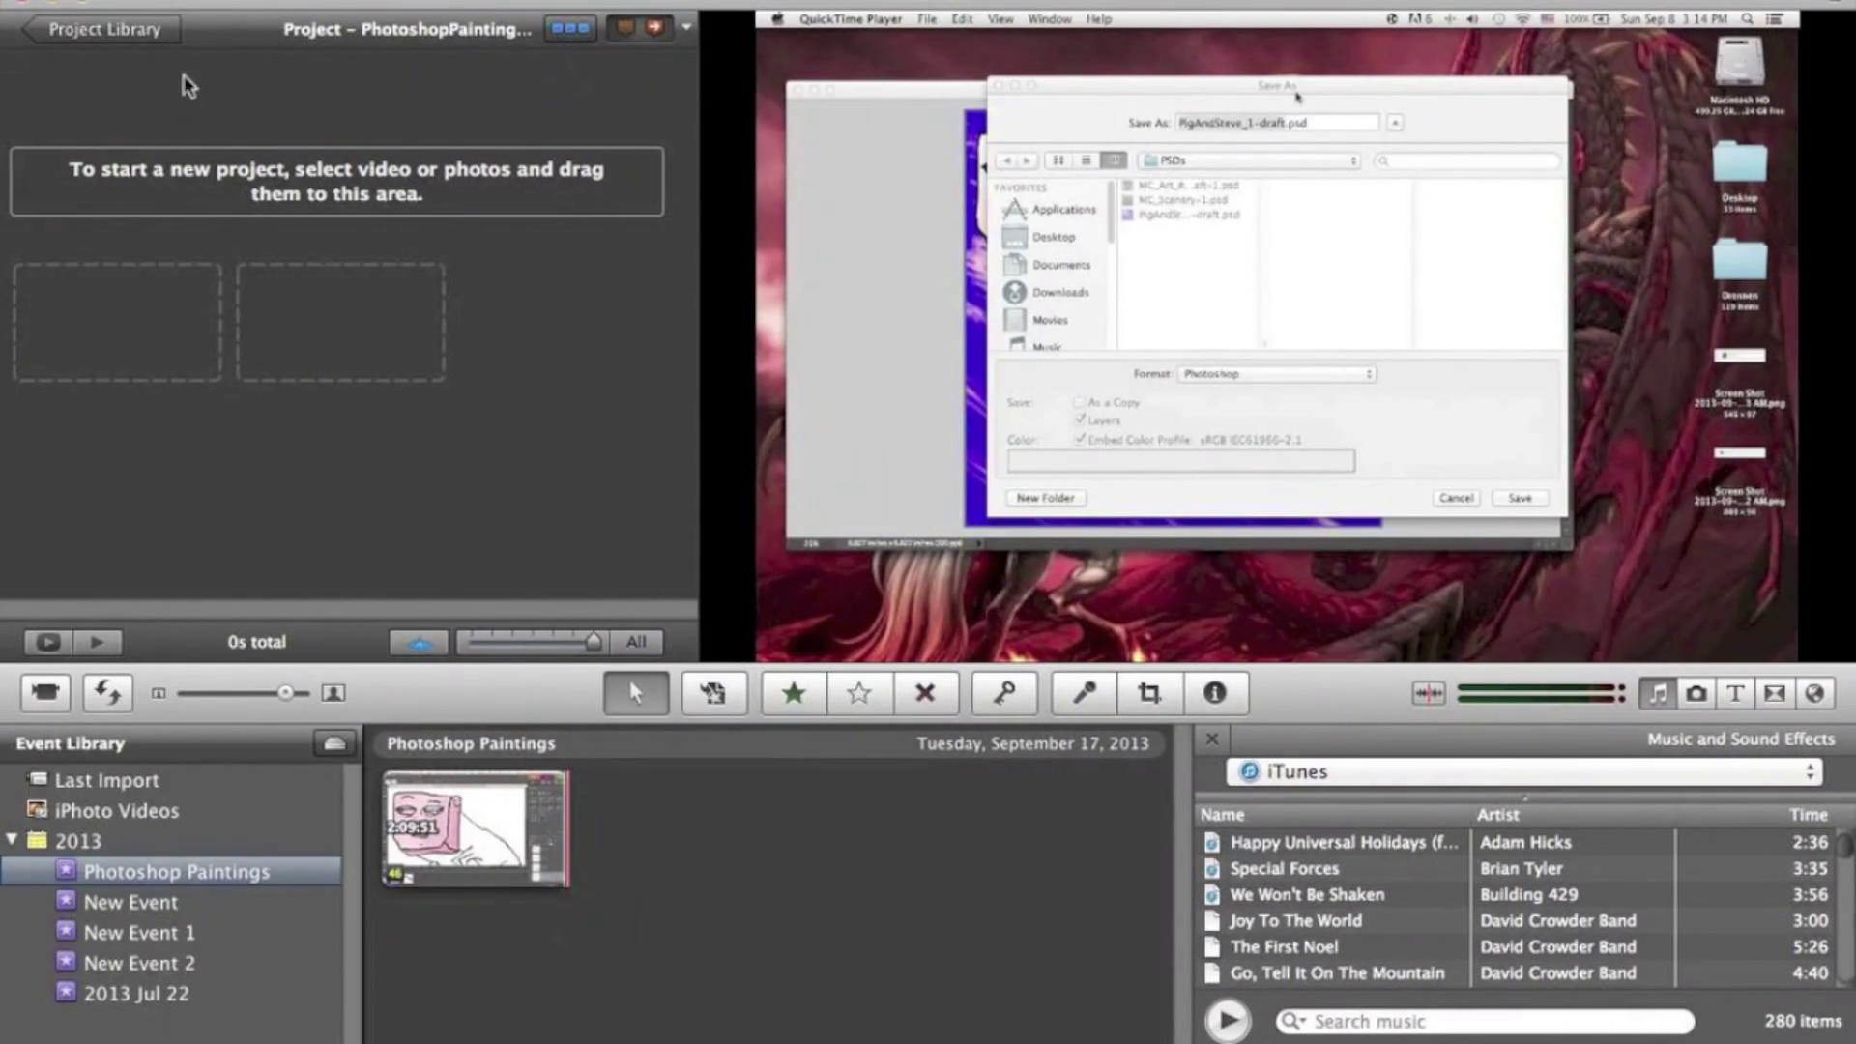
pyautogui.hotkey('ctrl', 'Right')
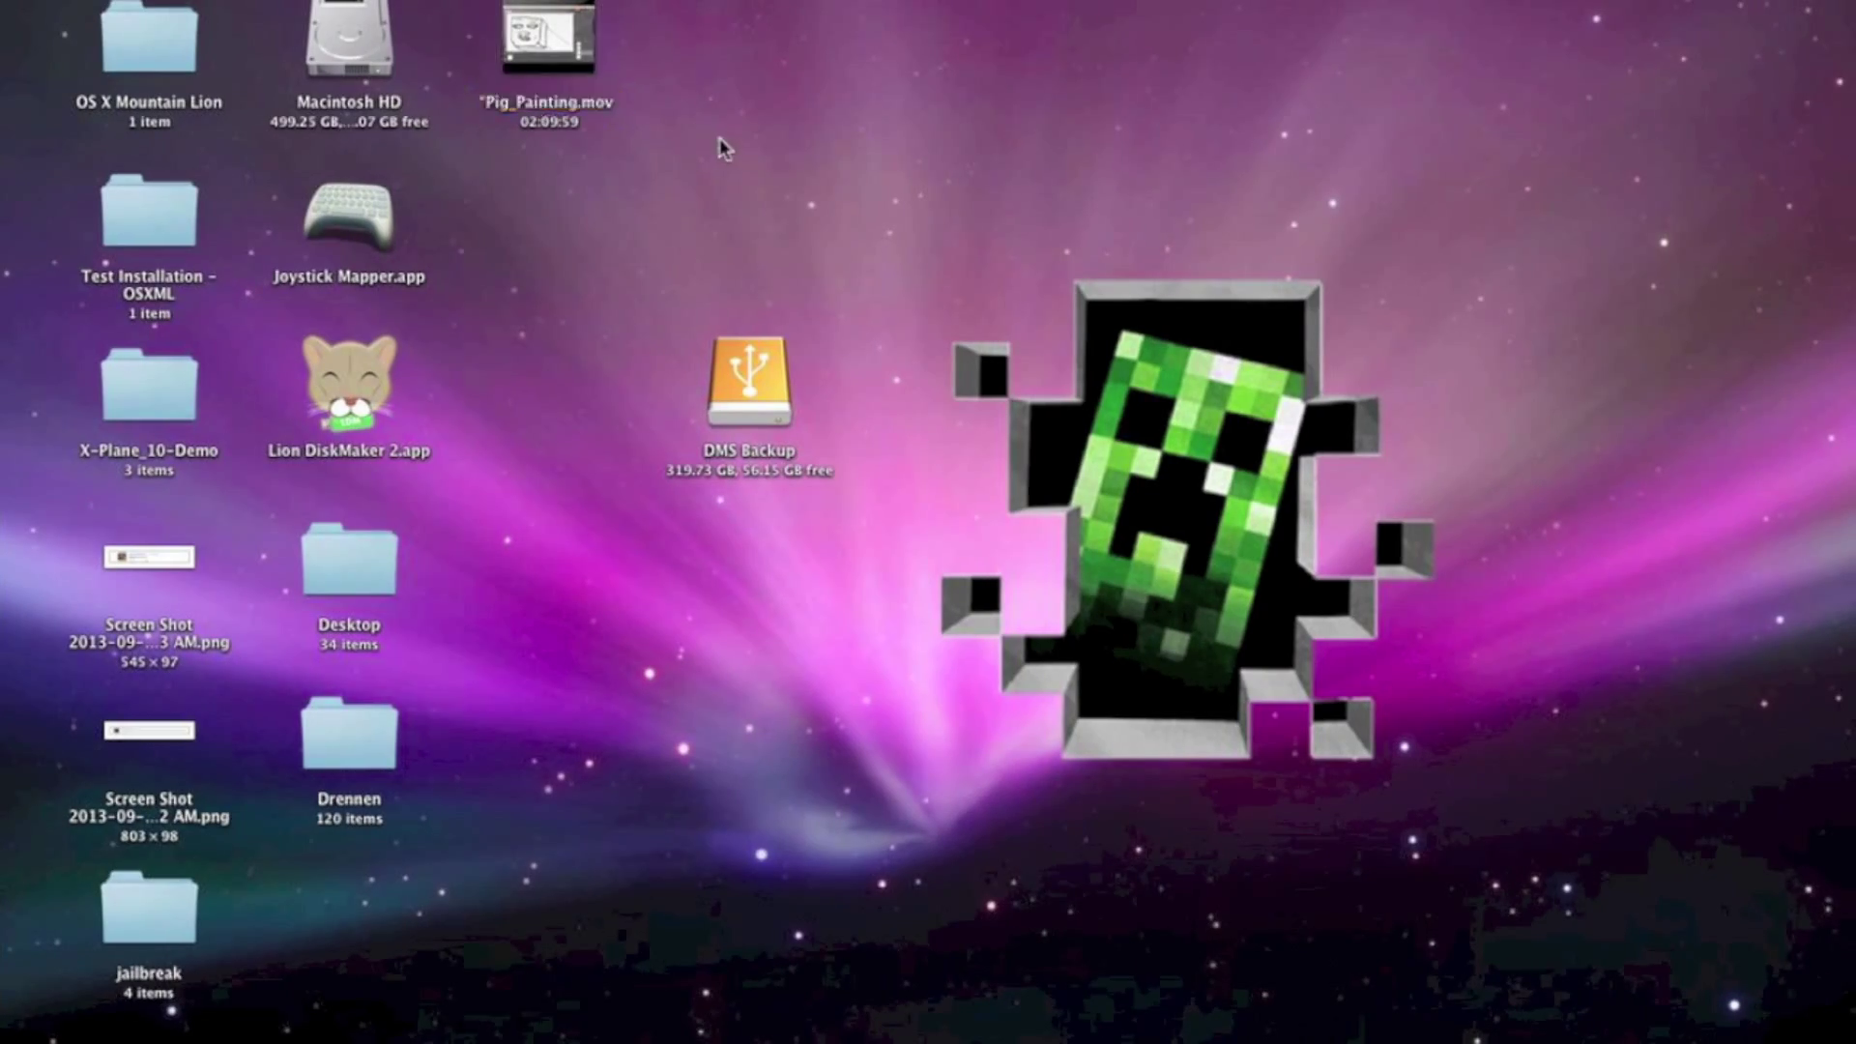
pyautogui.moveTo(725, 145); pyautogui.dragTo(1065, 228)
pyautogui.hotkey('ctrl', 'Left')
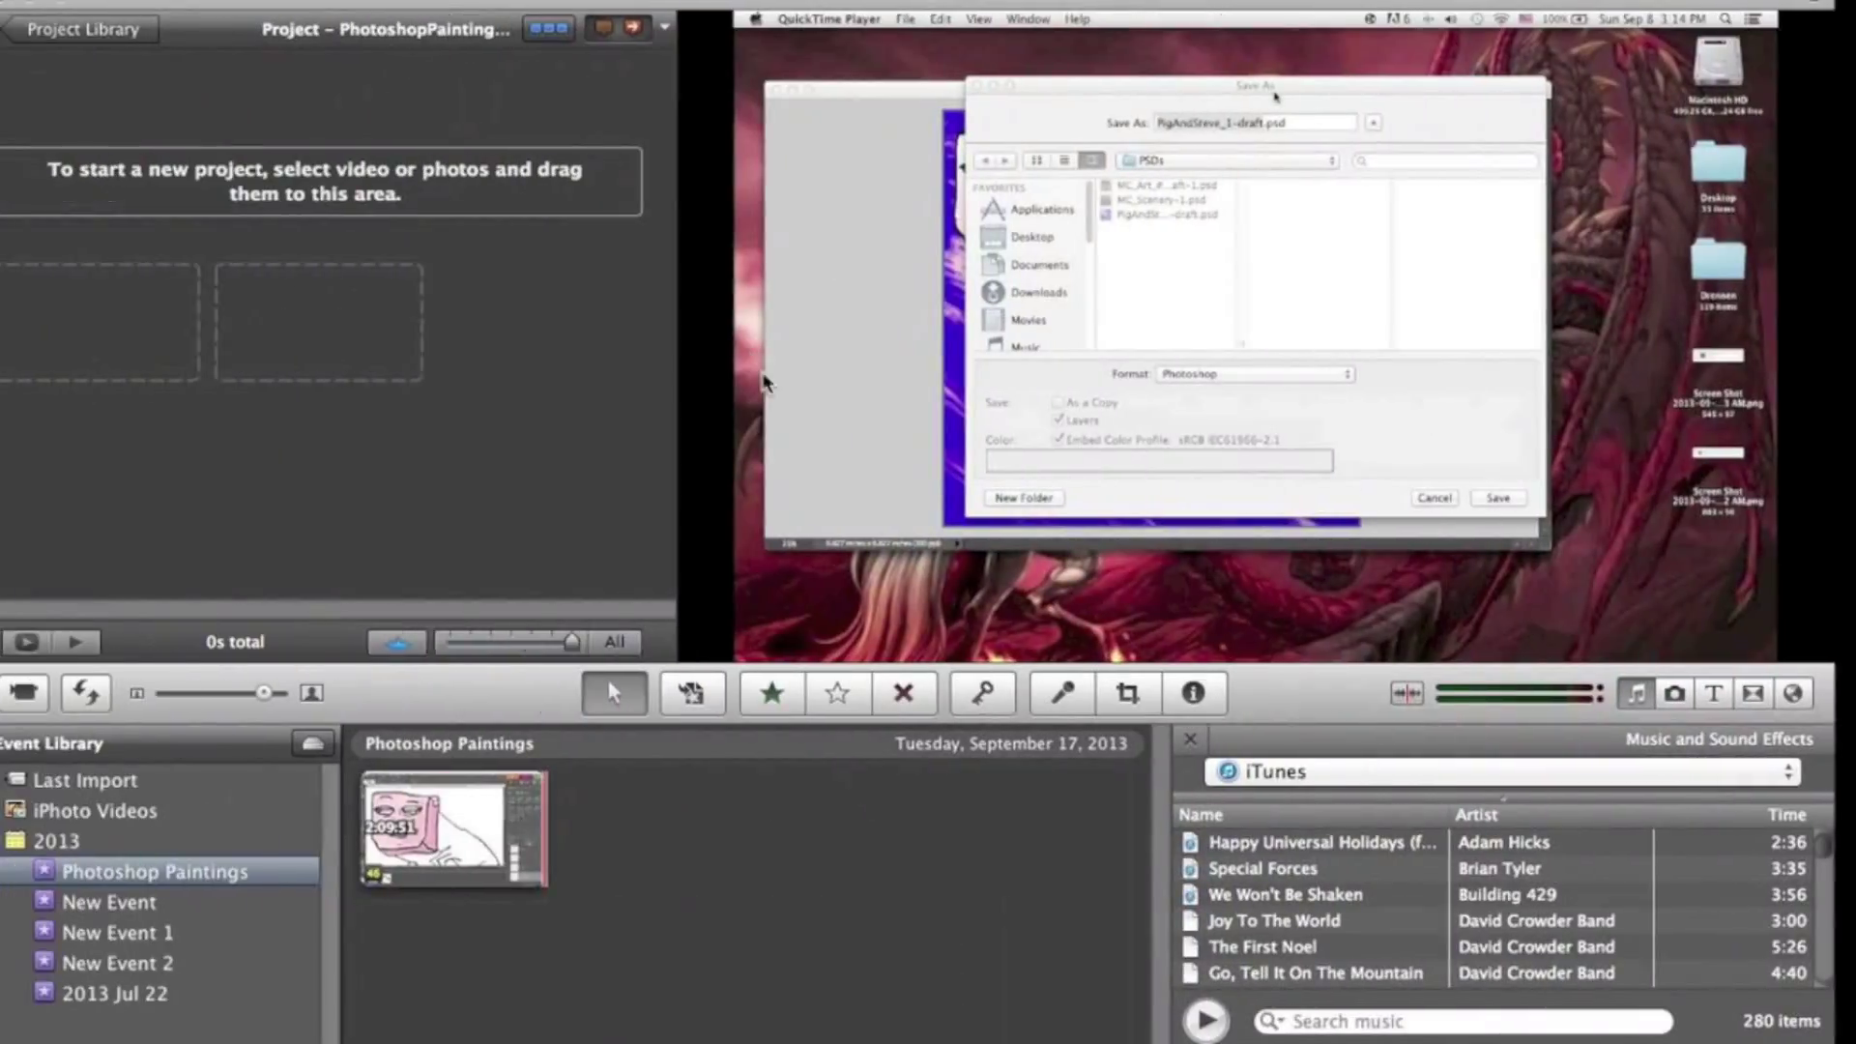
pyautogui.hotkey('ctrl', 'Right')
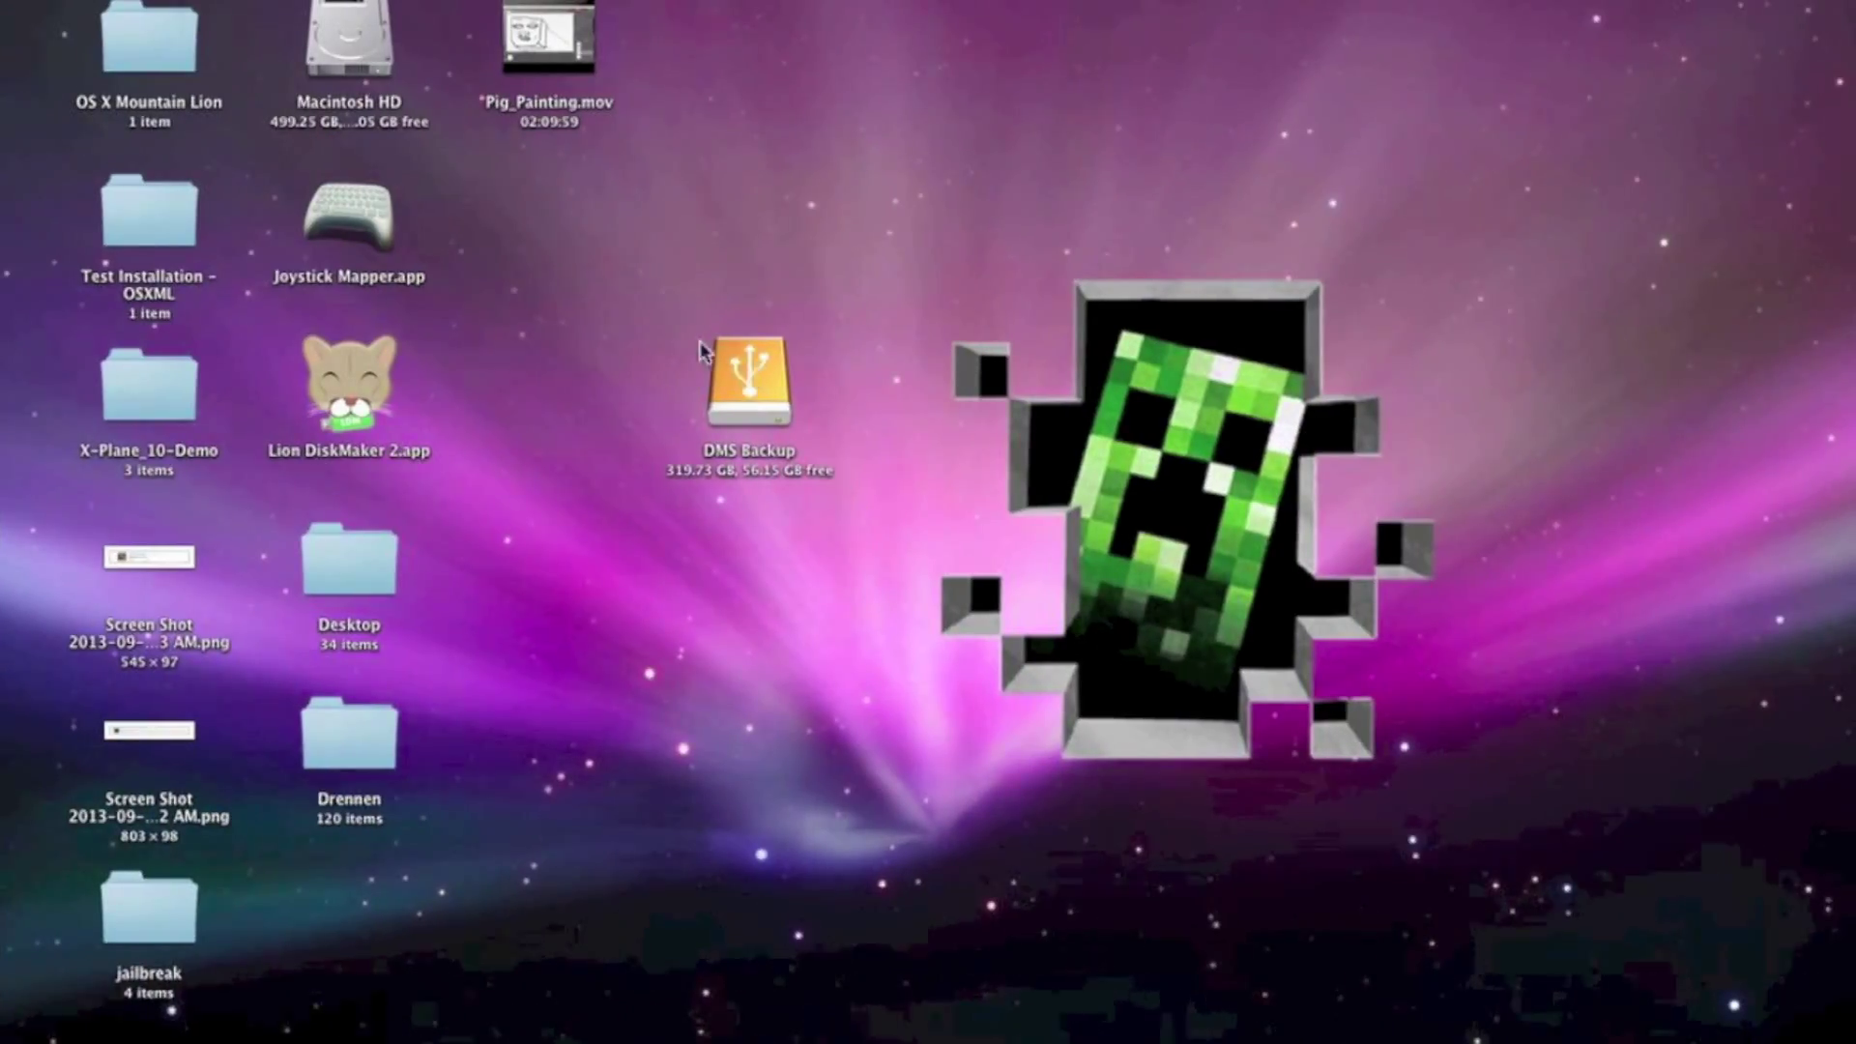
pyautogui.hotkey('ctrl', 'Left')
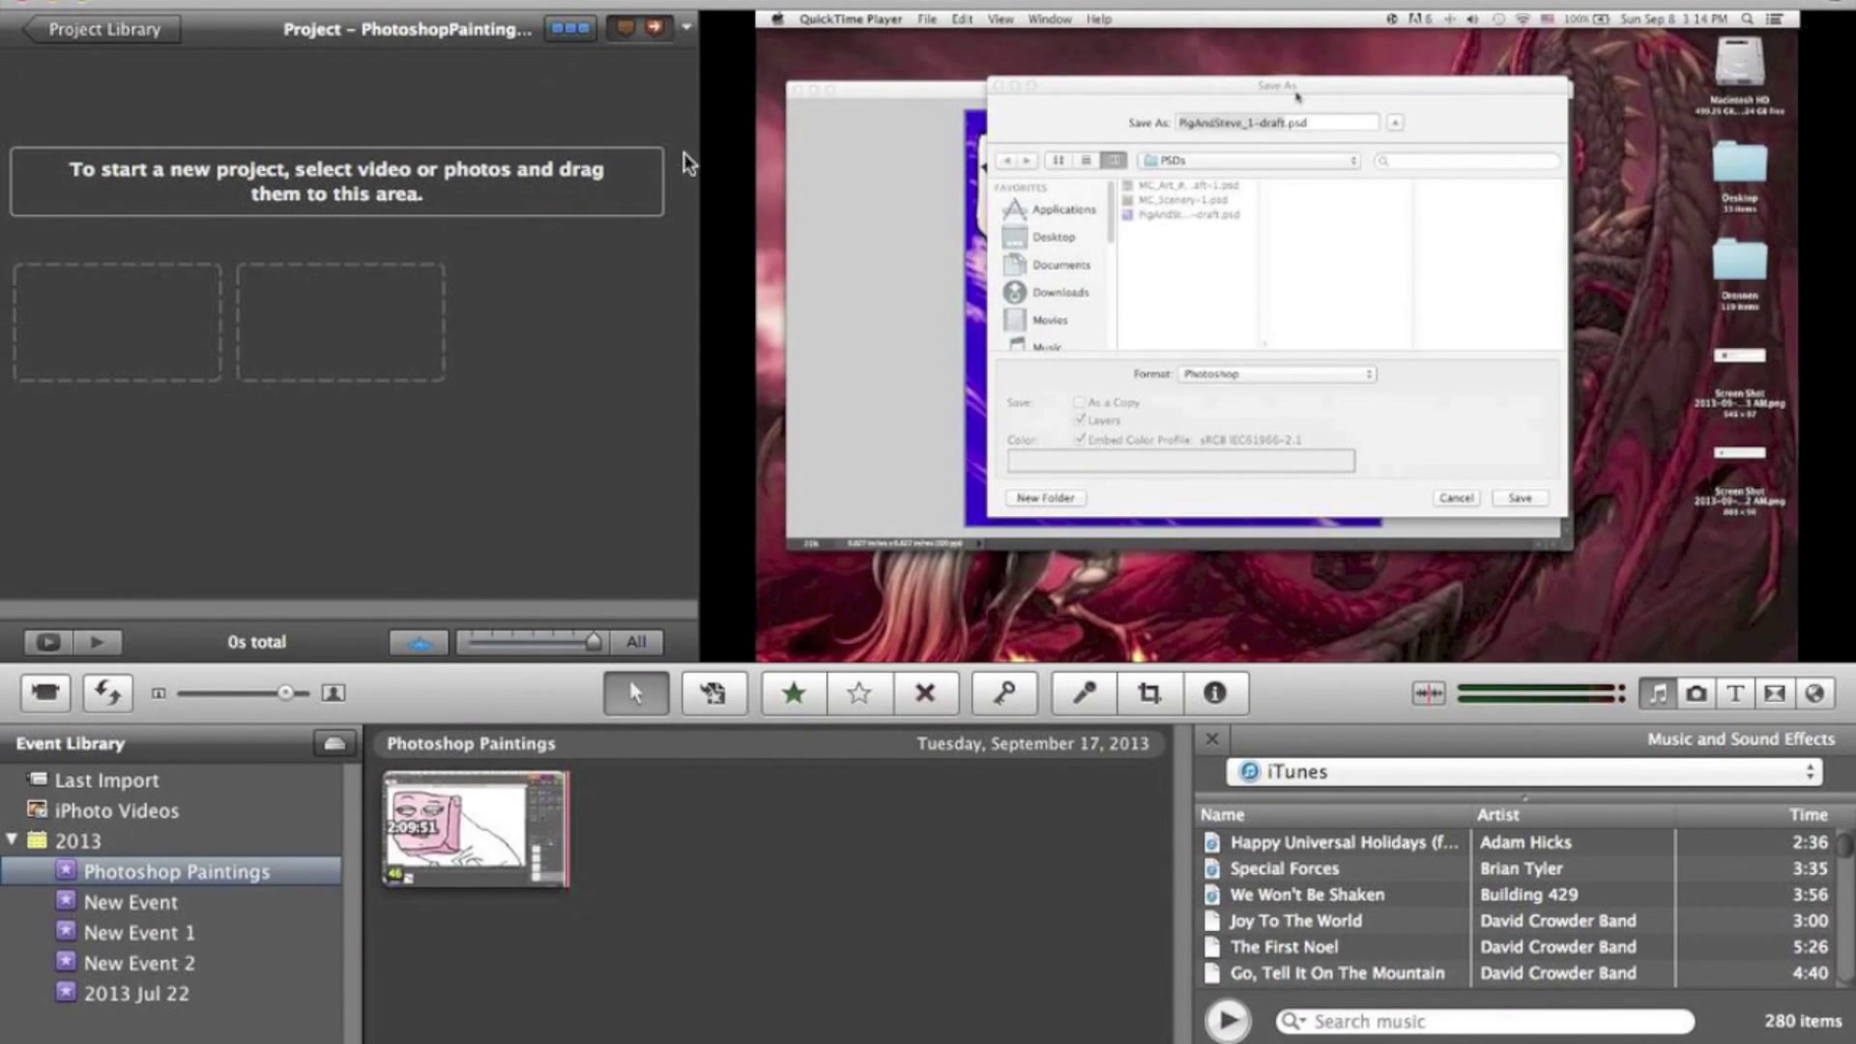
pyautogui.hotkey('ctrl', 'Right')
# Move the DMS Backup icon beside Joystick Mapper, below Pig_Painting.mov, then deselect it.
pyautogui.moveTo(762, 389); pyautogui.dragTo(561, 215)
pyautogui.hotkey('ctrl', 'Left')
pyautogui.hotkey('ctrl', 'Right')
pyautogui.moveTo(581, 214)
pyautogui.mouseDown()
pyautogui.moveTo(760, 150)
pyautogui.moveTo(599, 194)
pyautogui.mouseUp()
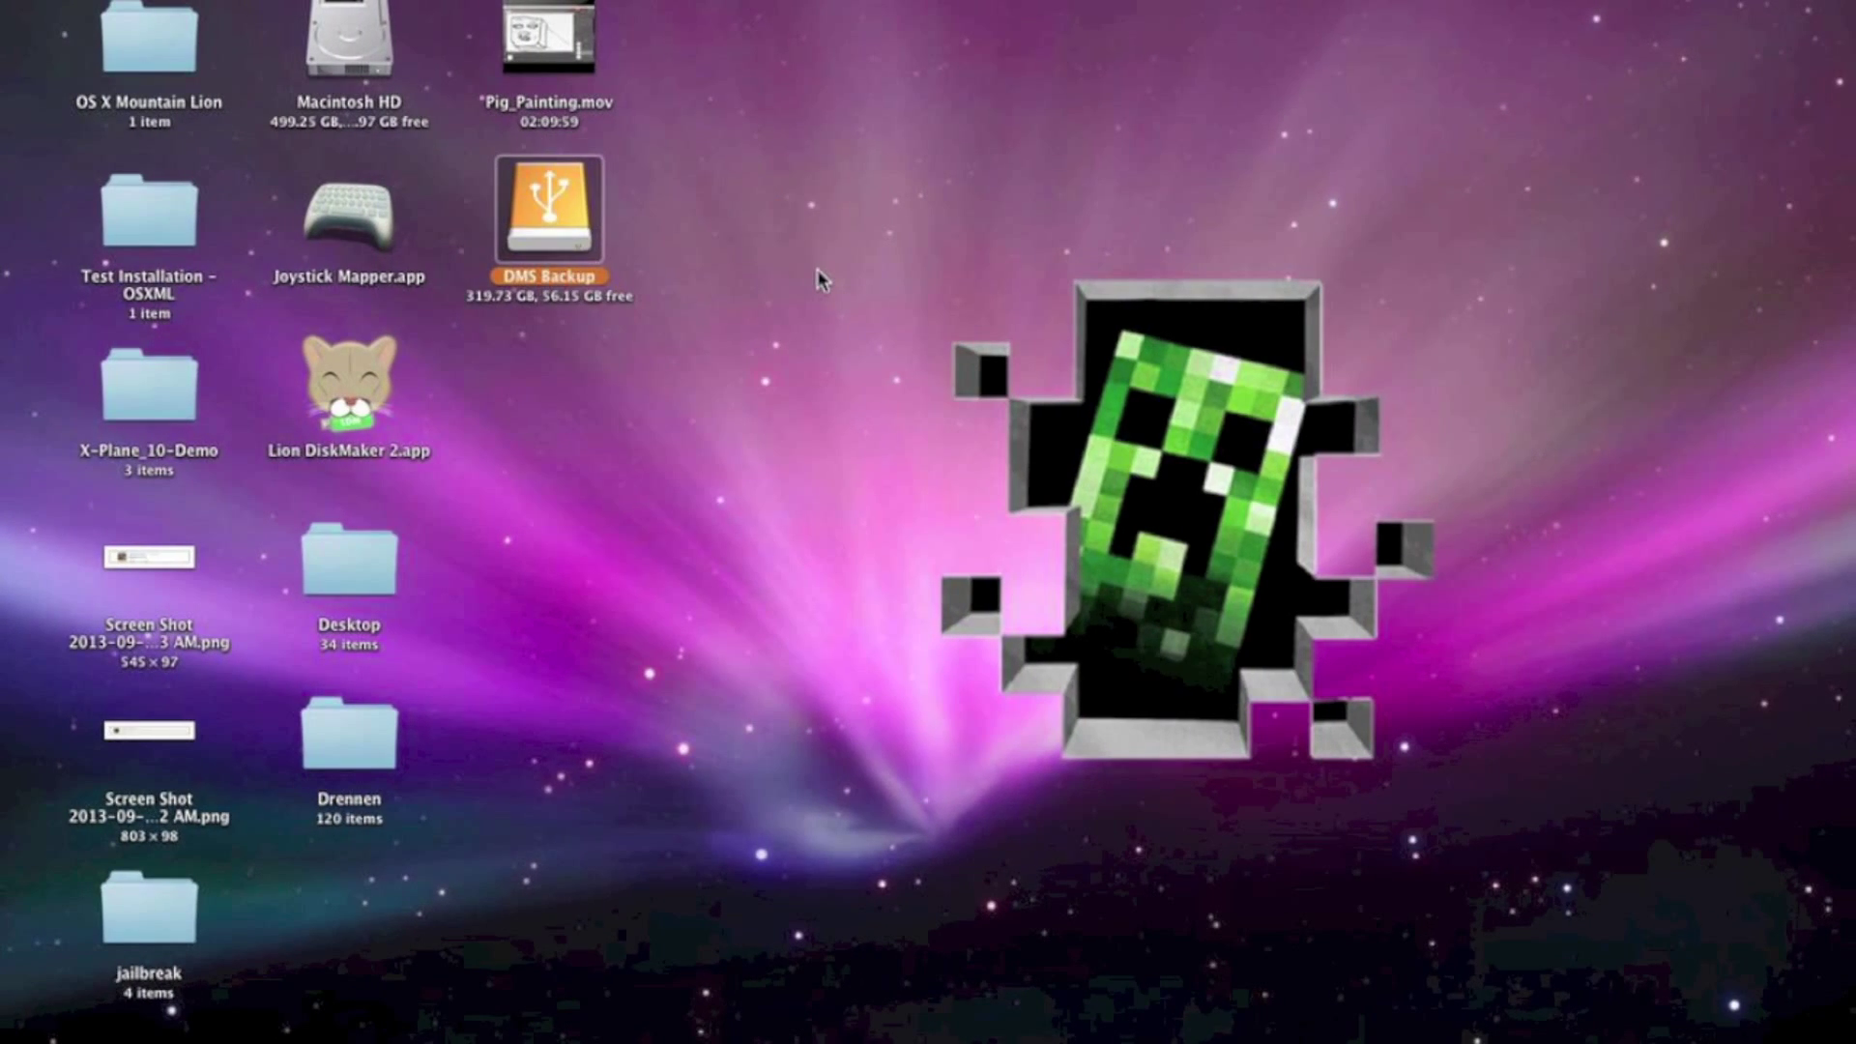
pyautogui.click(820, 280)
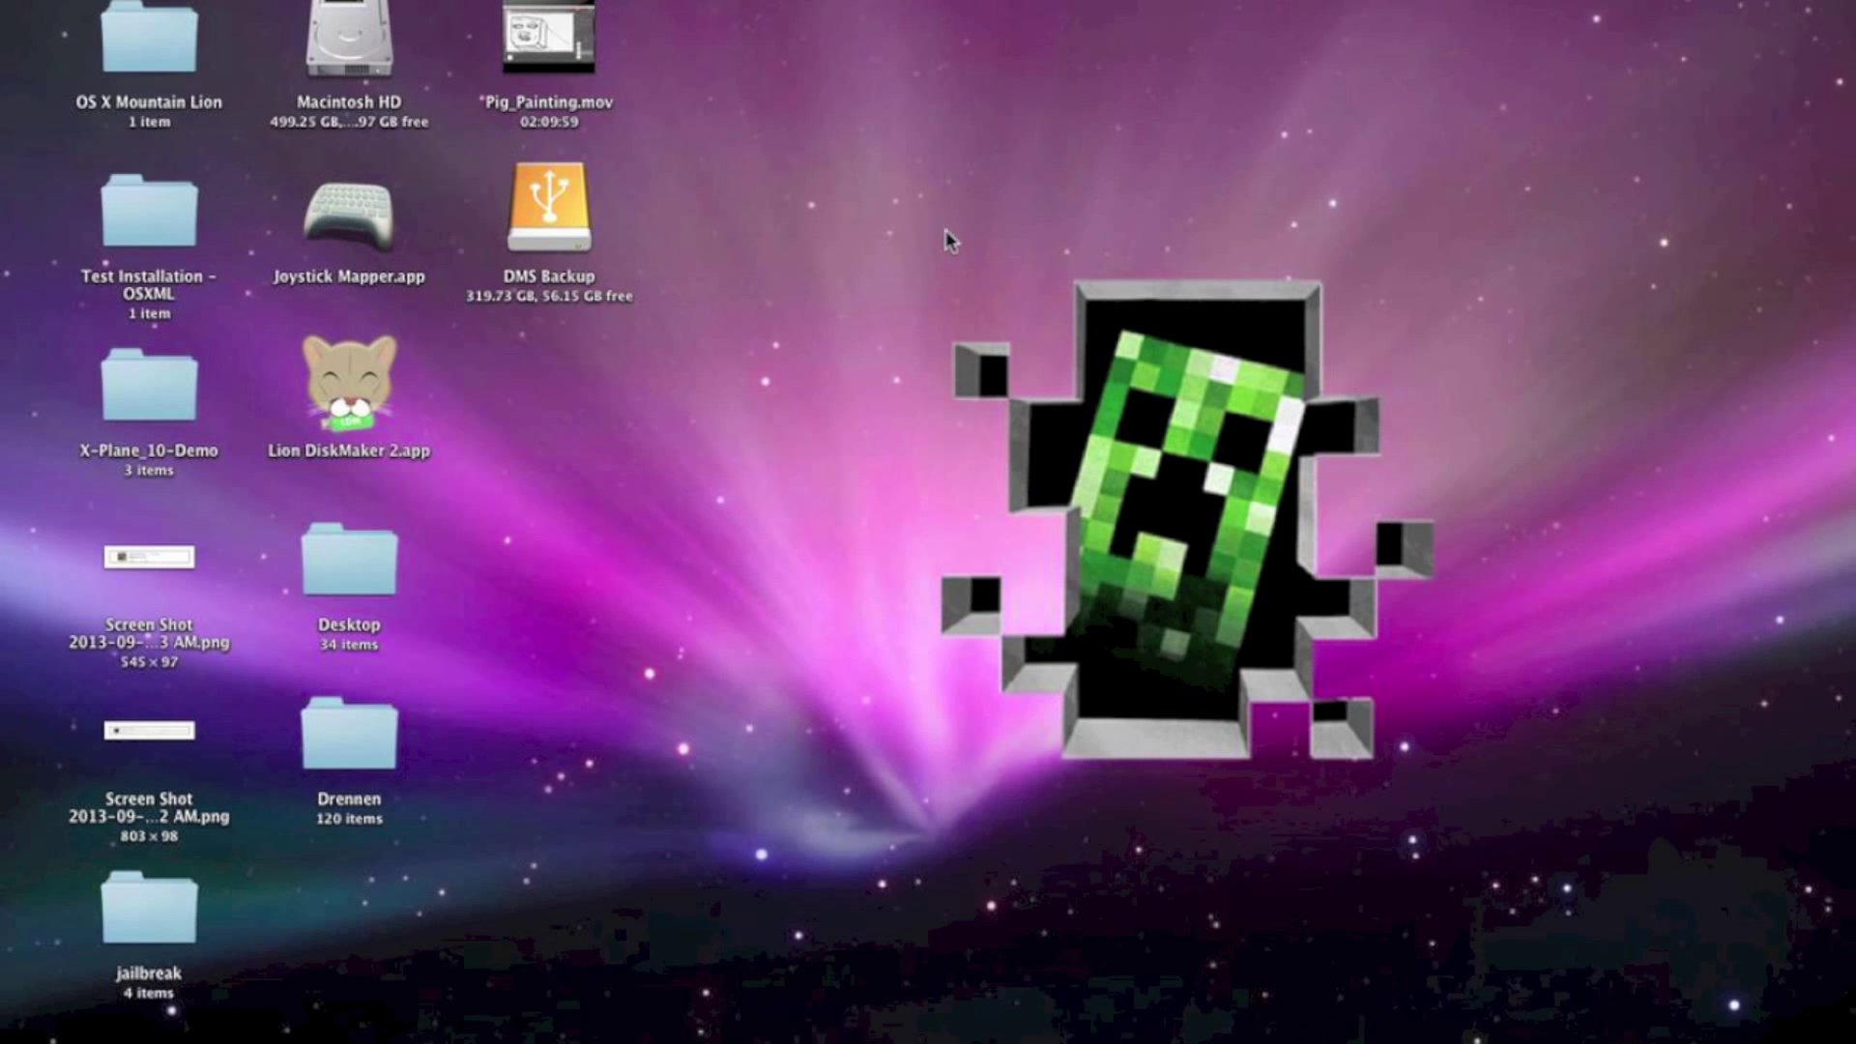